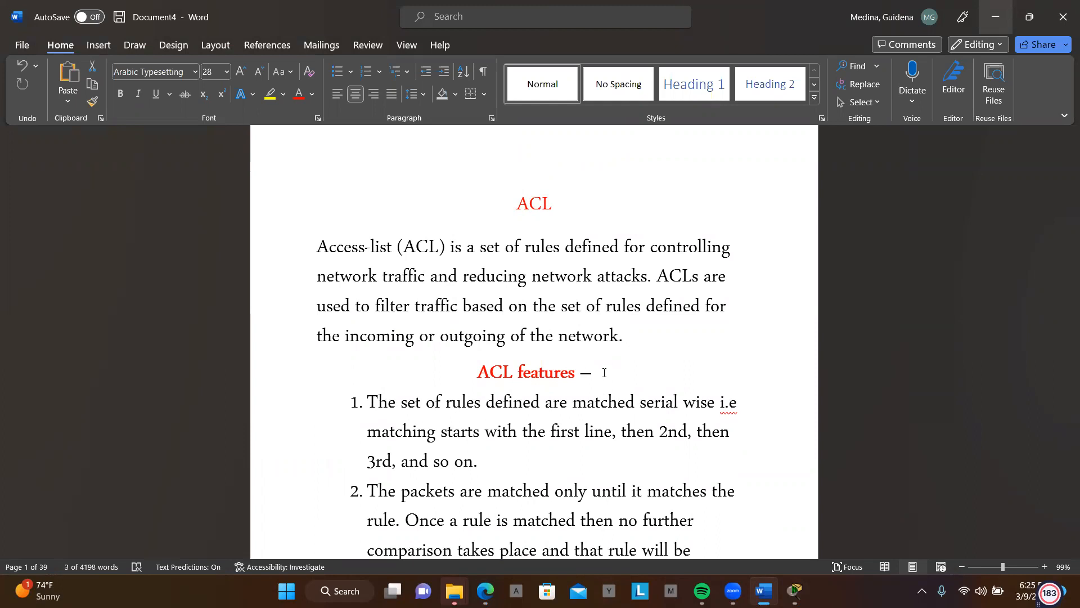
Read the ACL notes on the definition, the ACL features, and inbound and outbound access lists.
{"action": "scroll", "coordinate": [605, 372], "scroll_direction": "down", "scroll_amount": 2}
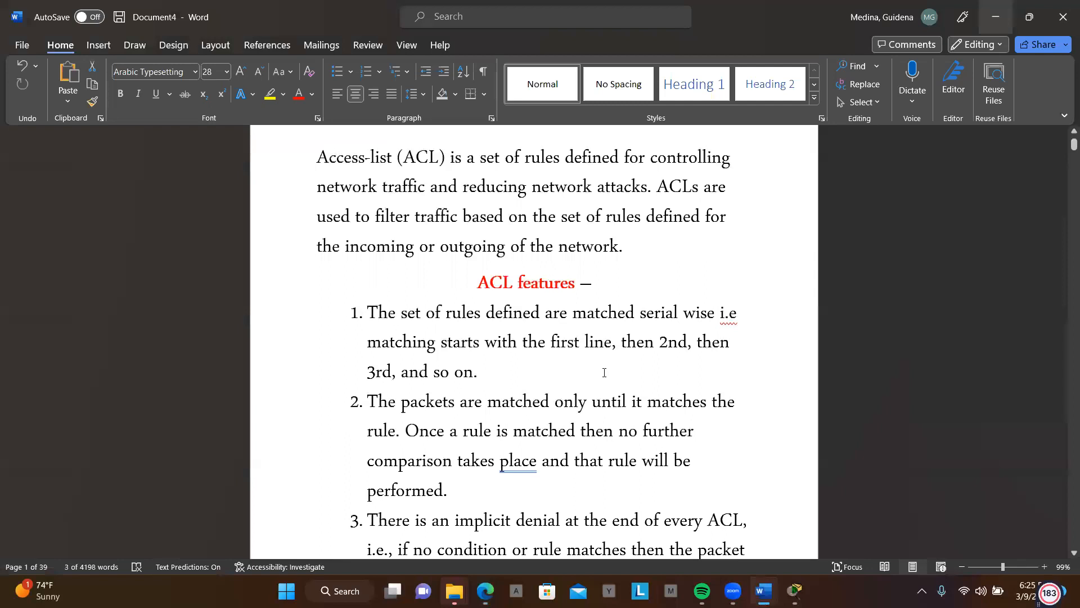
{"action": "scroll", "coordinate": [604, 372], "scroll_direction": "down", "scroll_amount": 1}
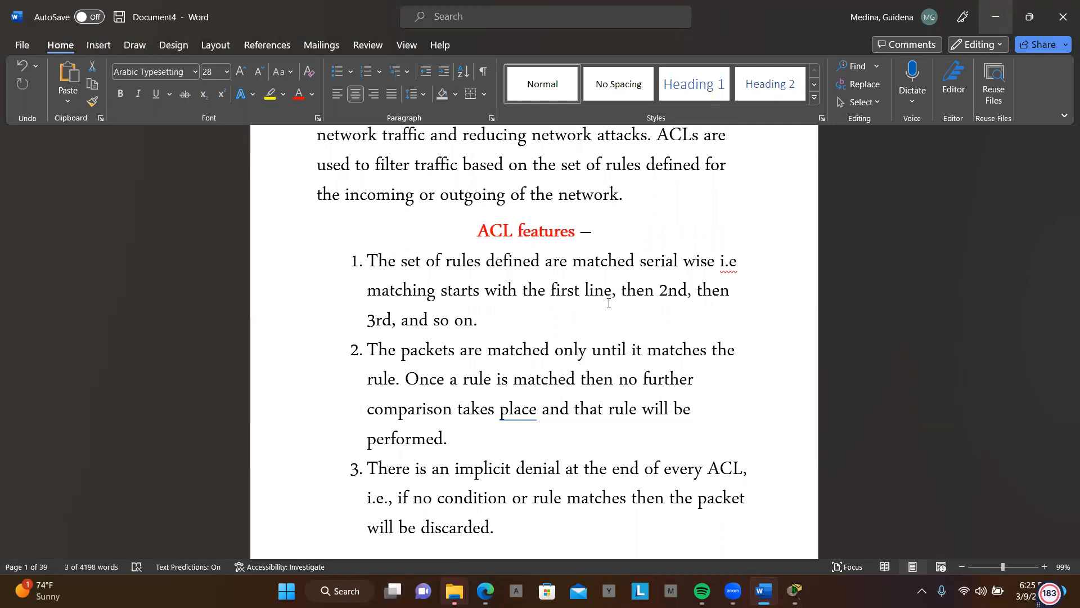
{"action": "scroll", "coordinate": [608, 303], "scroll_direction": "down", "scroll_amount": 3}
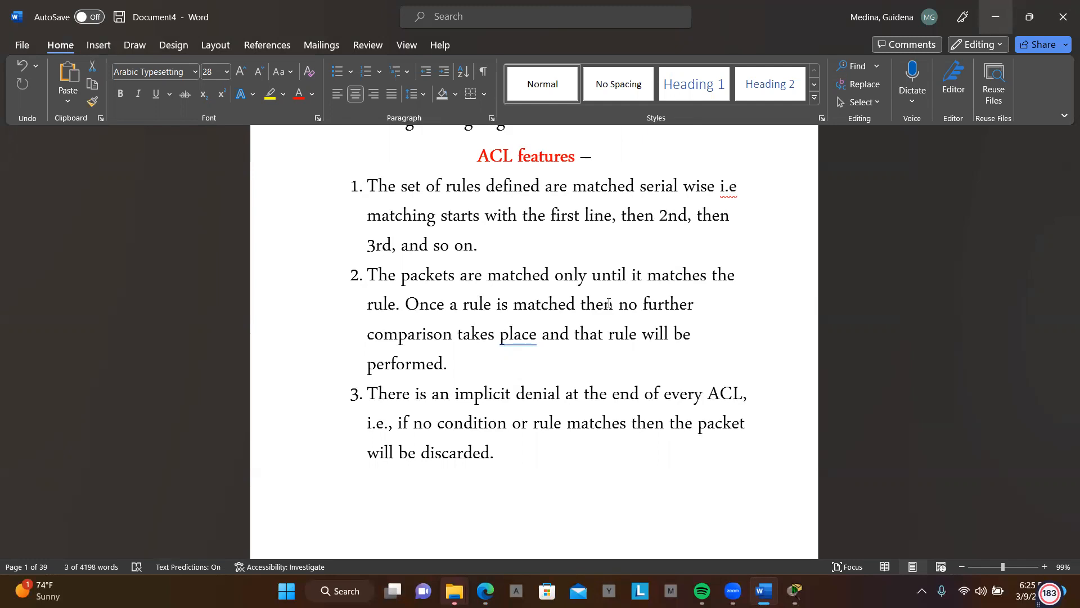
{"action": "scroll", "coordinate": [609, 303], "scroll_direction": "down", "scroll_amount": 6}
{"action": "scroll", "coordinate": [608, 303], "scroll_direction": "down", "scroll_amount": 2}
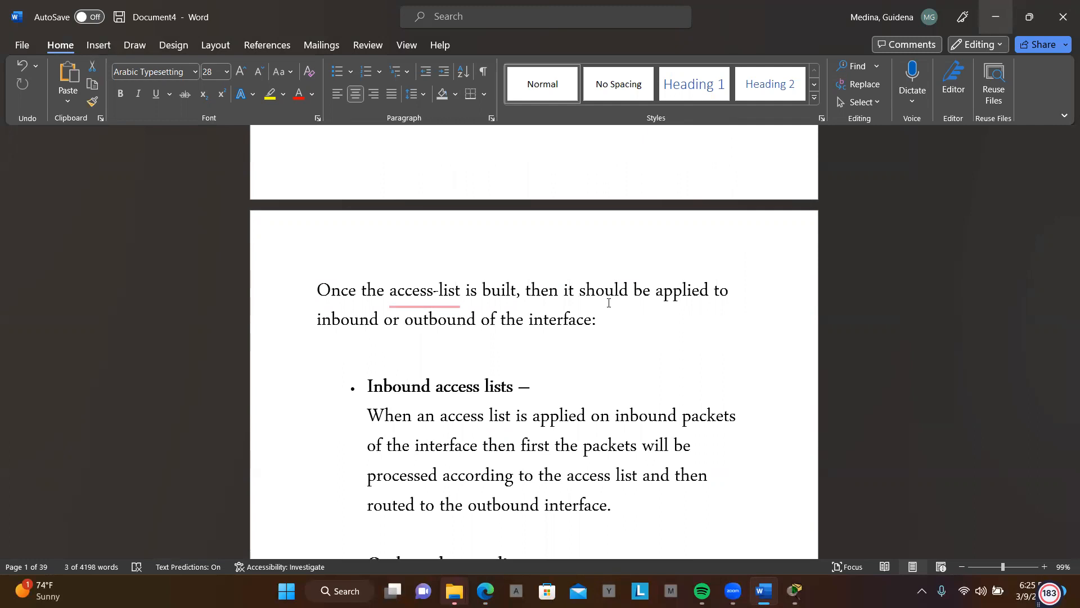
{"action": "scroll", "coordinate": [608, 303], "scroll_direction": "down", "scroll_amount": 3}
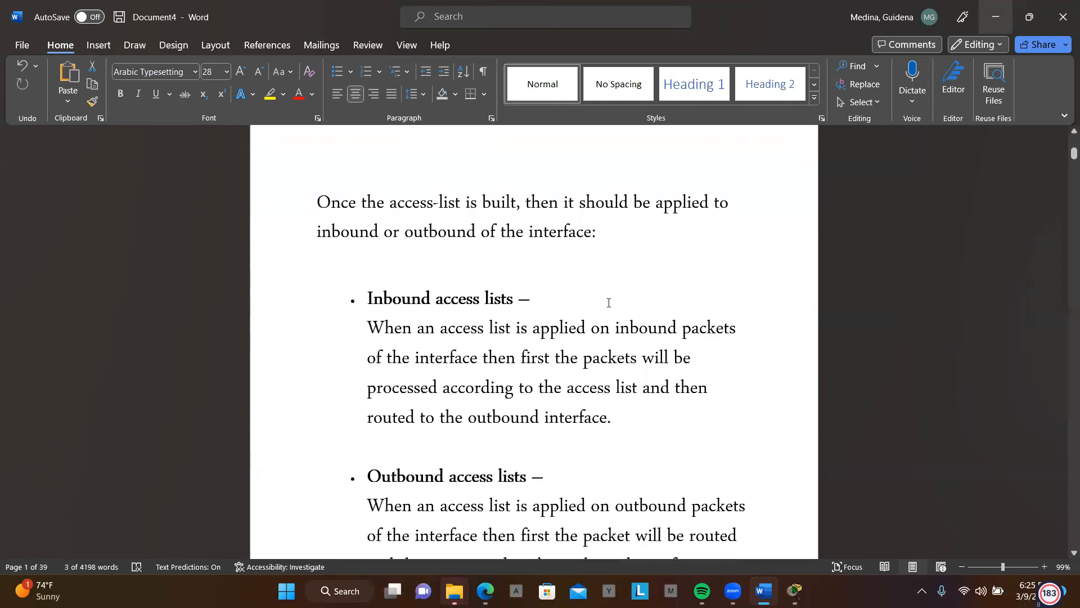
{"action": "scroll", "coordinate": [609, 303], "scroll_direction": "down", "scroll_amount": 2}
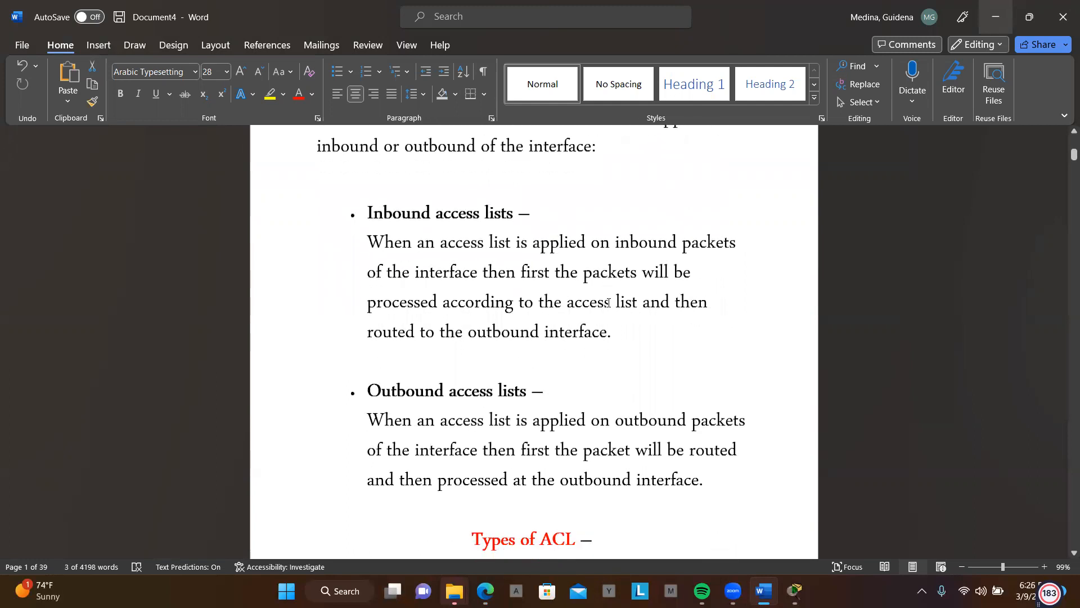
{"action": "scroll", "coordinate": [609, 303], "scroll_direction": "down", "scroll_amount": 6}
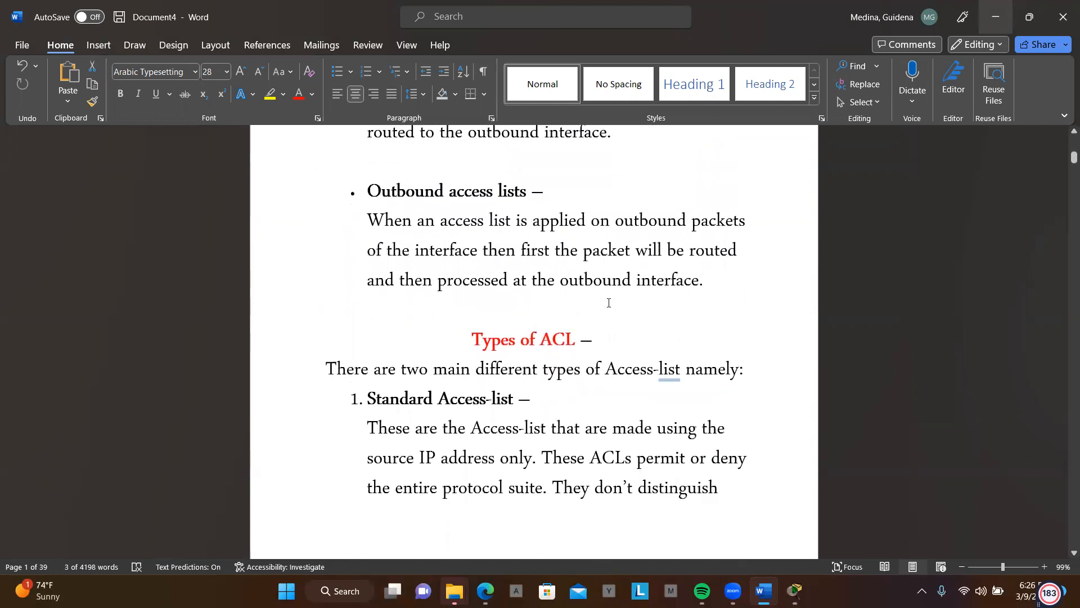
Read the sections on standard and extended access lists, numbered and named categories, and the rules for ACL.
{"action": "scroll", "coordinate": [609, 302], "scroll_direction": "down", "scroll_amount": 1}
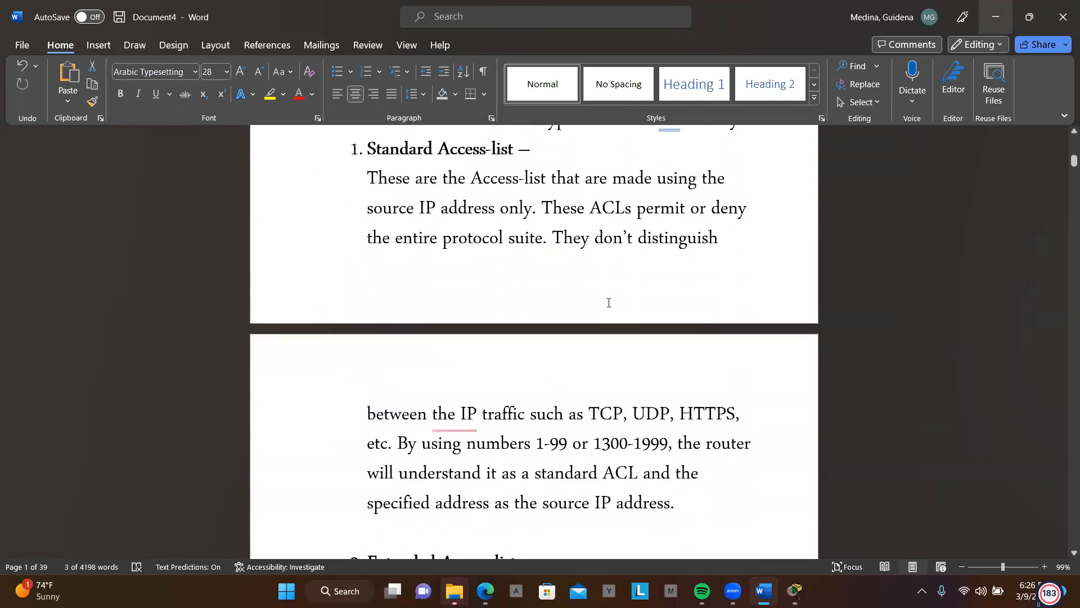
{"action": "mouse_move", "coordinate": [484, 413]}
{"action": "scroll", "coordinate": [573, 363], "scroll_direction": "down", "scroll_amount": 2}
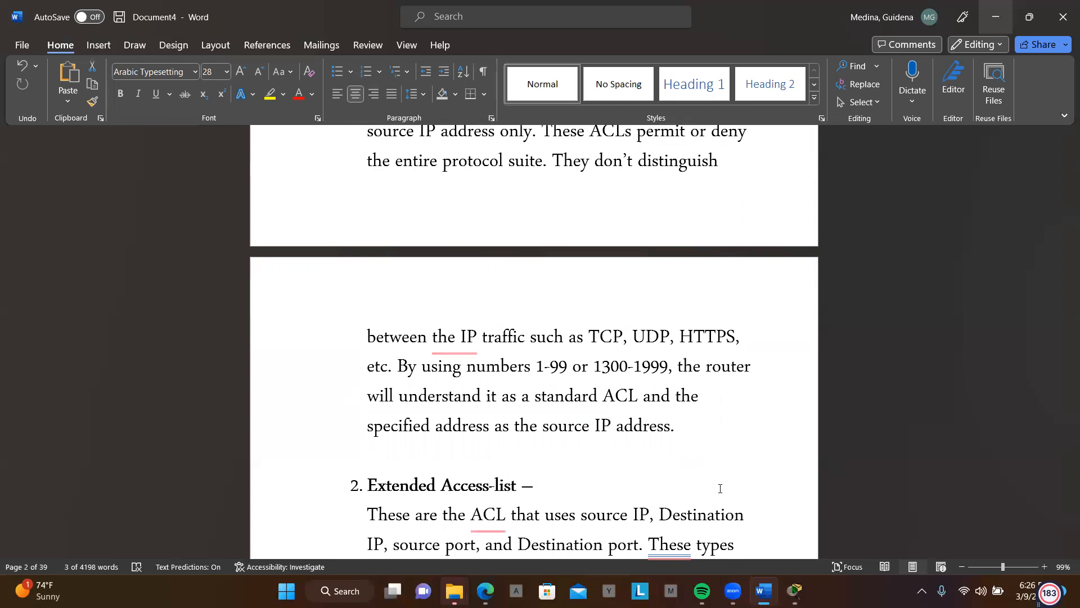
{"action": "scroll", "coordinate": [720, 489], "scroll_direction": "down", "scroll_amount": 4}
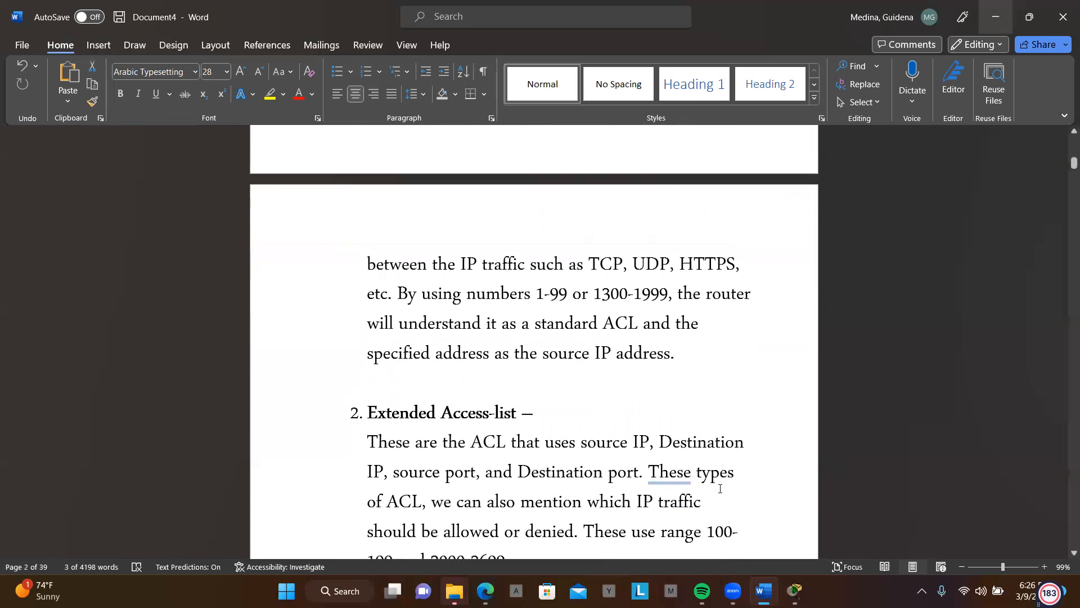
{"action": "scroll", "coordinate": [720, 488], "scroll_direction": "down", "scroll_amount": 2}
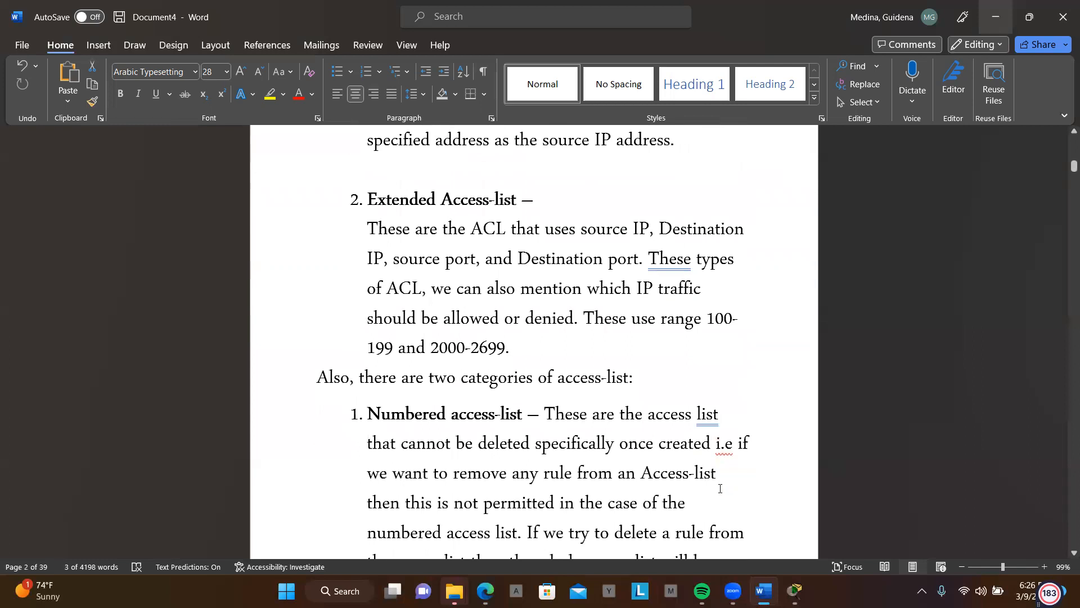
{"action": "scroll", "coordinate": [720, 488], "scroll_direction": "down", "scroll_amount": 7}
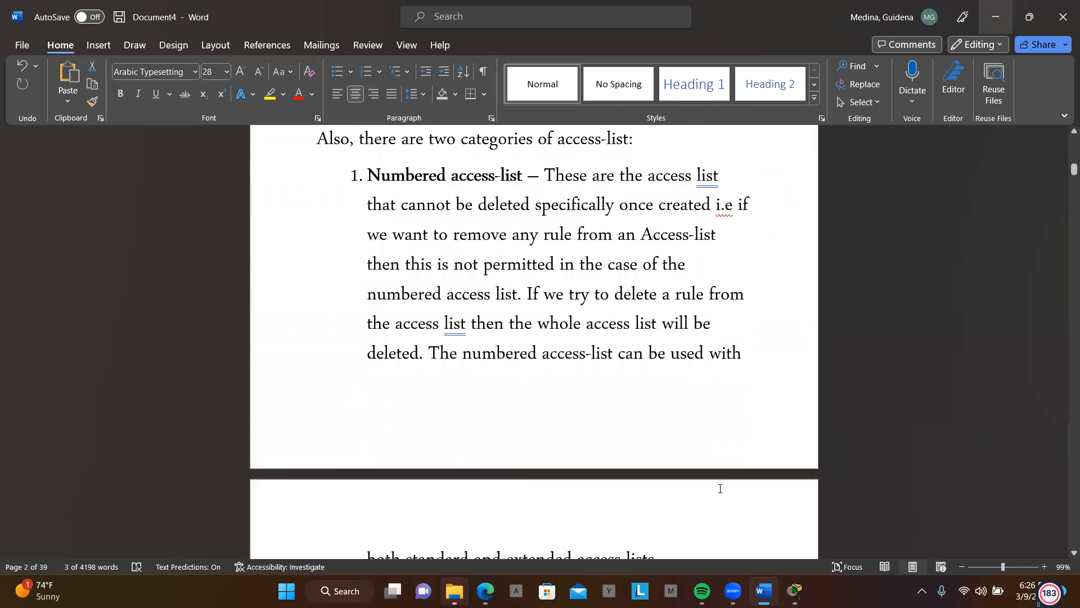
{"action": "scroll", "coordinate": [720, 488], "scroll_direction": "down", "scroll_amount": 5}
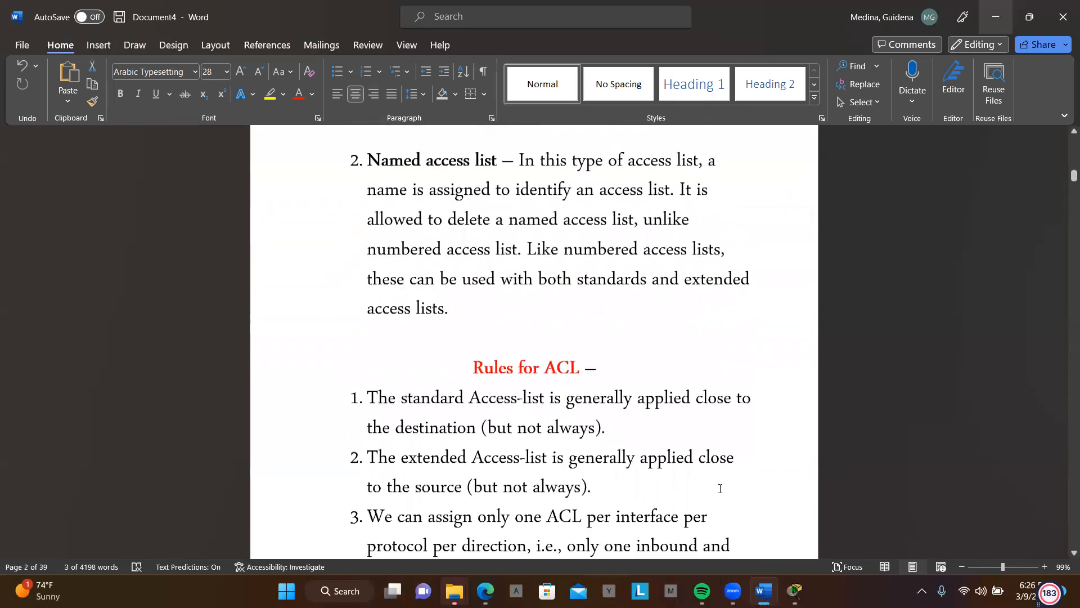
{"action": "scroll", "coordinate": [720, 488], "scroll_direction": "down", "scroll_amount": 6}
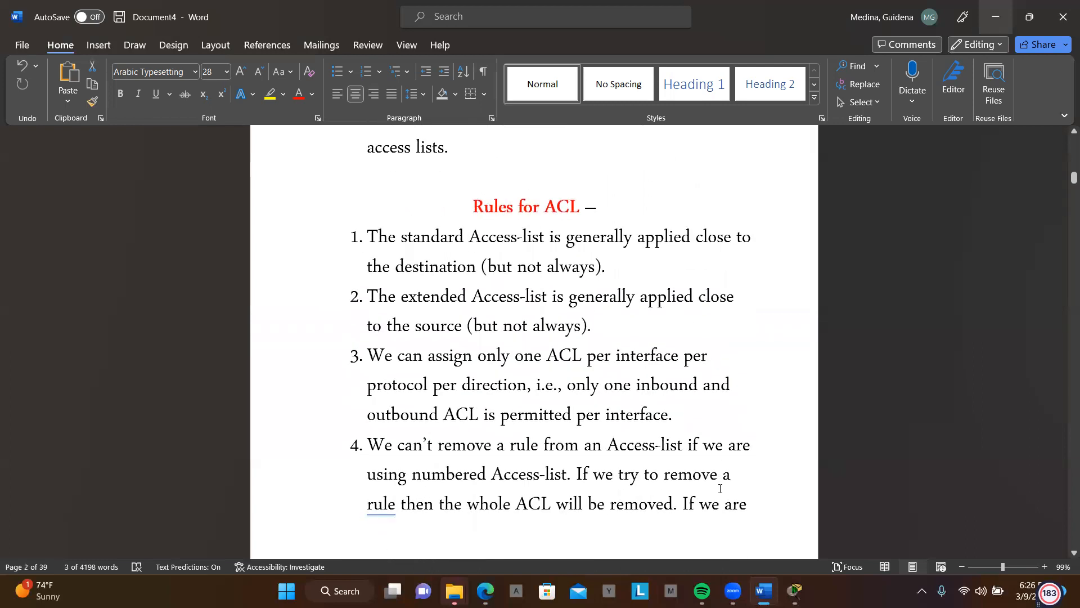
{"action": "scroll", "coordinate": [720, 489], "scroll_direction": "down", "scroll_amount": 9}
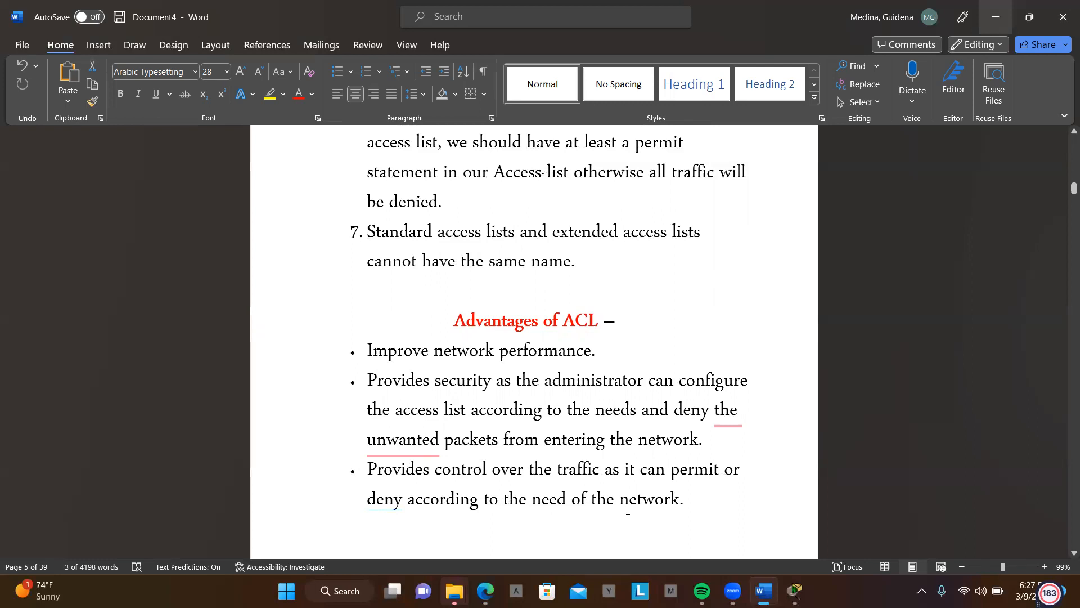
Examine the advantages of ACL and the Cisco best practices for creating, applying and ordering ACL statements.
{"action": "scroll", "coordinate": [645, 513], "scroll_direction": "down", "scroll_amount": 3}
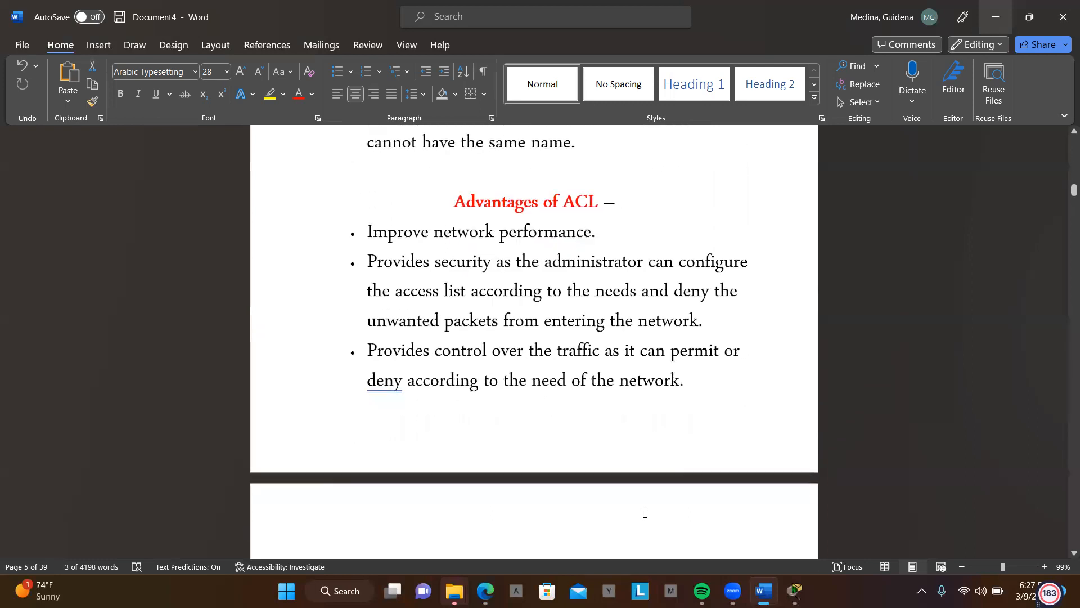
{"action": "scroll", "coordinate": [645, 513], "scroll_direction": "down", "scroll_amount": 4}
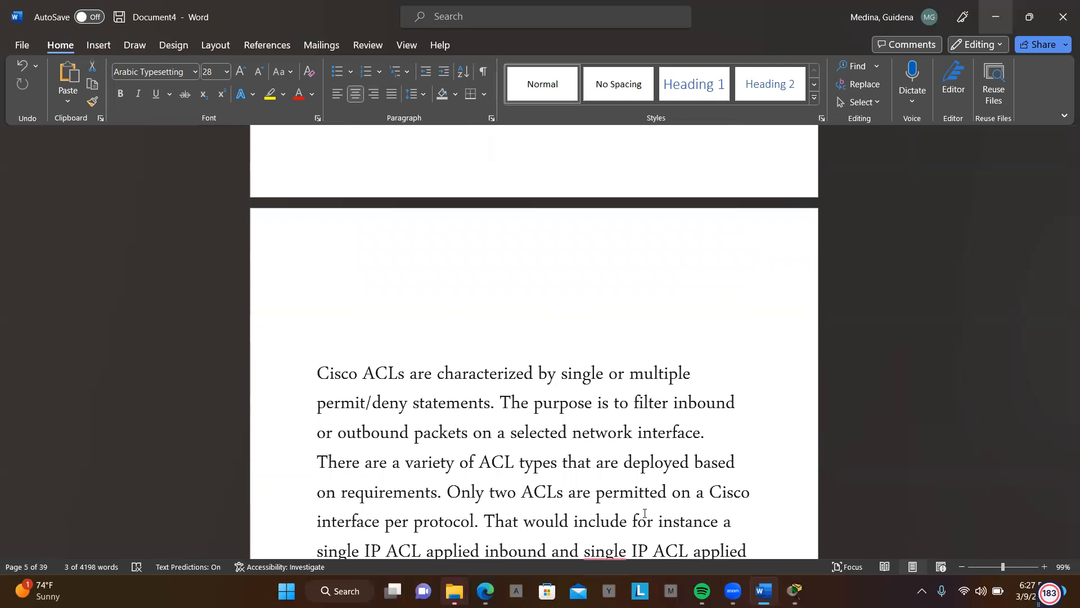
{"action": "scroll", "coordinate": [644, 513], "scroll_direction": "down", "scroll_amount": 1}
{"action": "scroll", "coordinate": [645, 513], "scroll_direction": "up", "scroll_amount": 4}
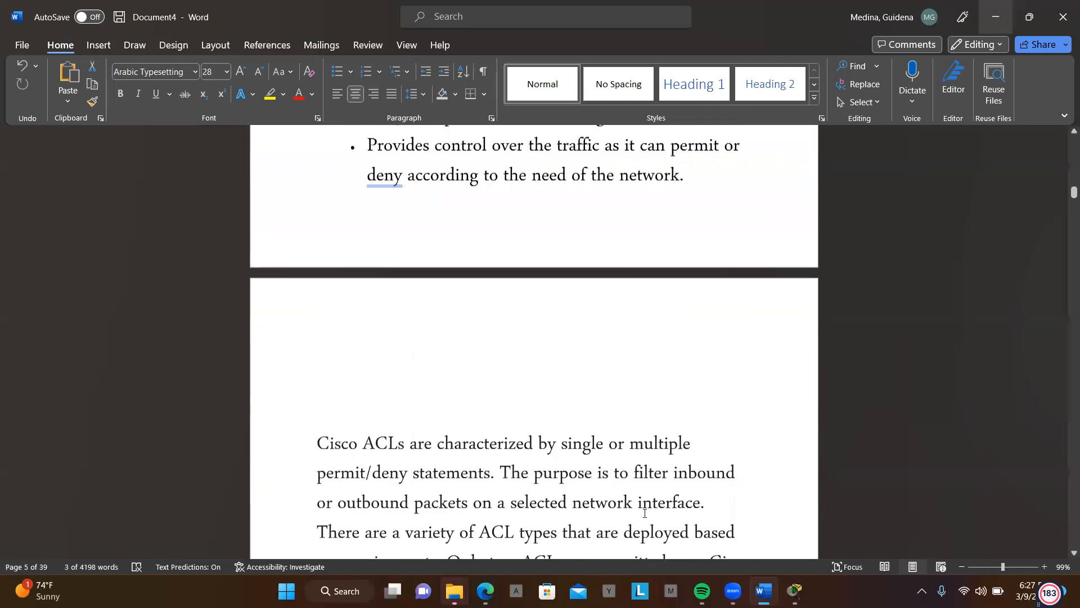
{"action": "scroll", "coordinate": [645, 513], "scroll_direction": "down", "scroll_amount": 9}
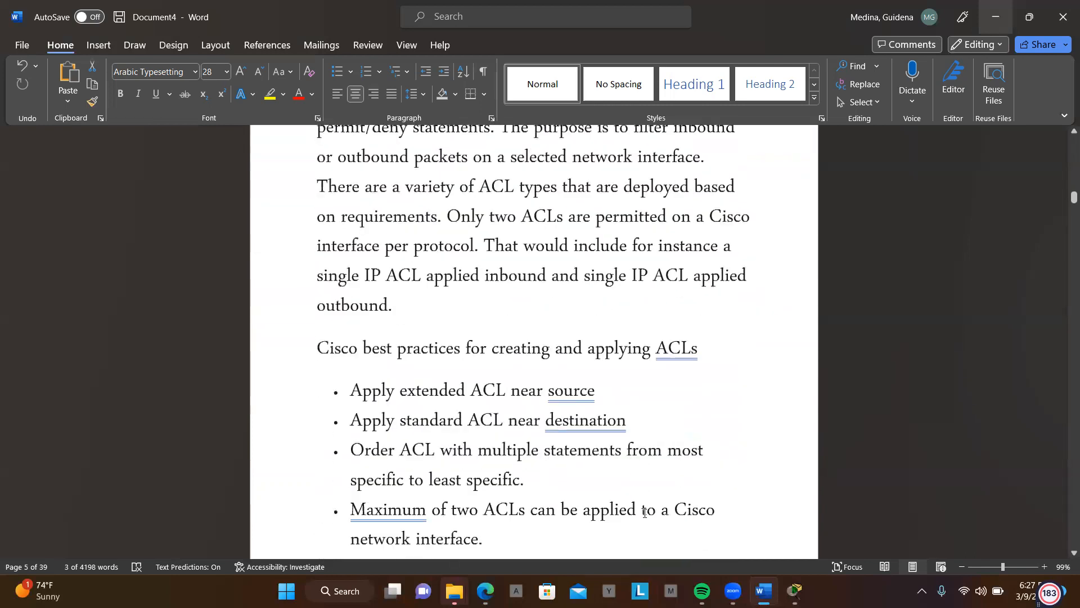
{"action": "scroll", "coordinate": [645, 513], "scroll_direction": "down", "scroll_amount": 6}
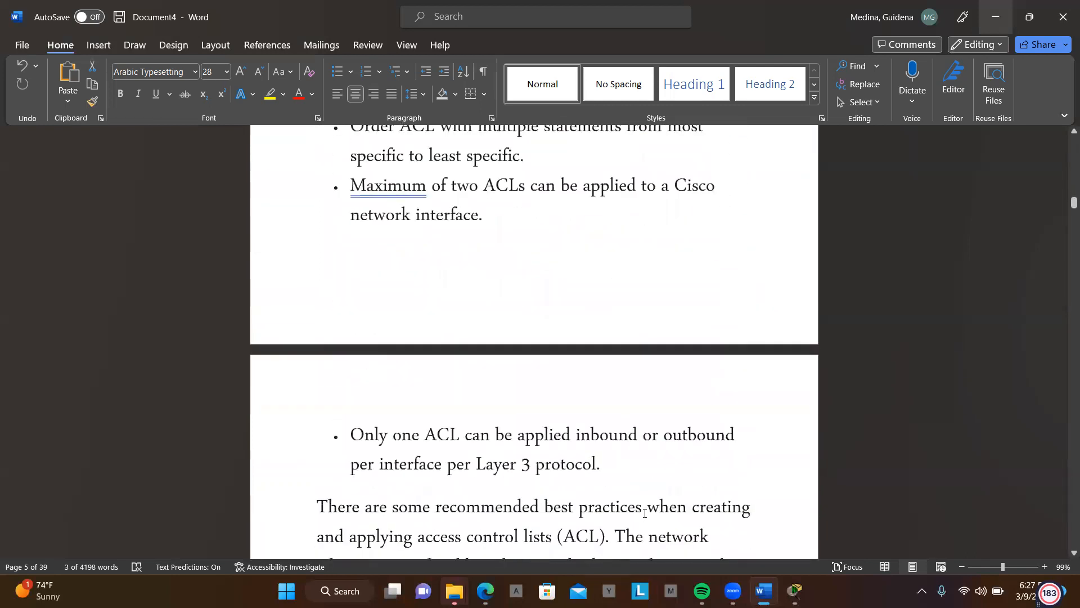
{"action": "scroll", "coordinate": [645, 513], "scroll_direction": "down", "scroll_amount": 9}
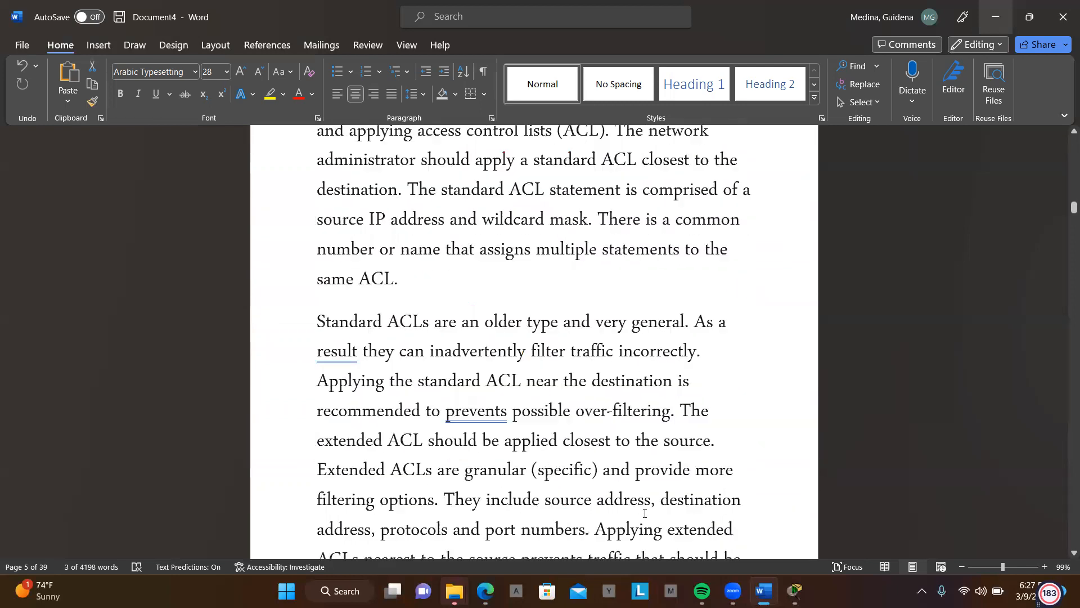
{"action": "scroll", "coordinate": [644, 513], "scroll_direction": "down", "scroll_amount": 8}
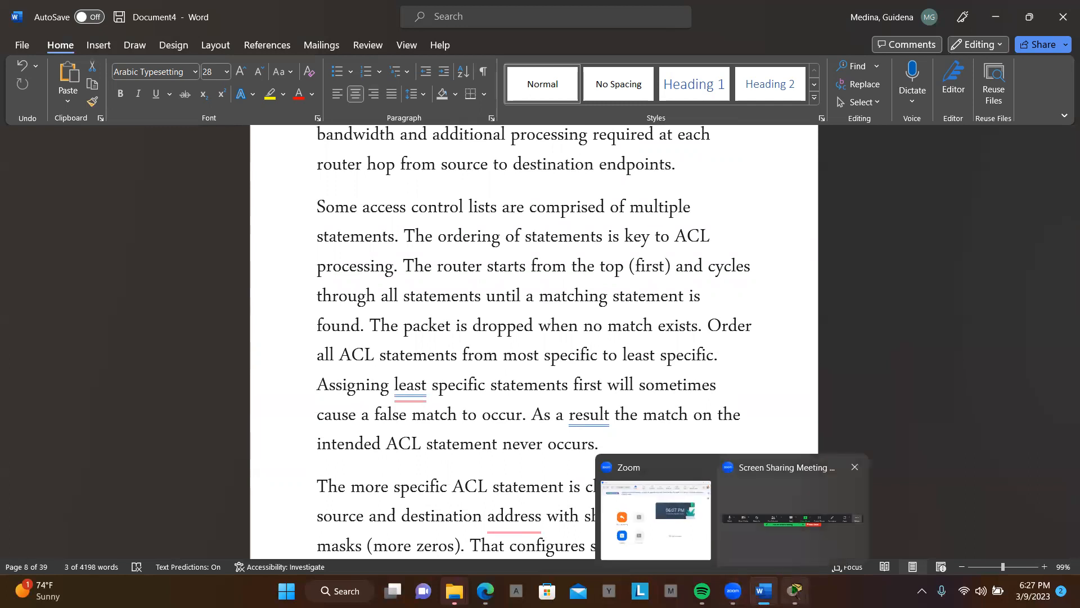
Switch to Cisco Packet Tracer and bring up the PT Activity instructions at Part 1, Step 1.
{"action": "mouse_move", "coordinate": [794, 591]}
{"action": "left_click", "coordinate": [756, 520]}
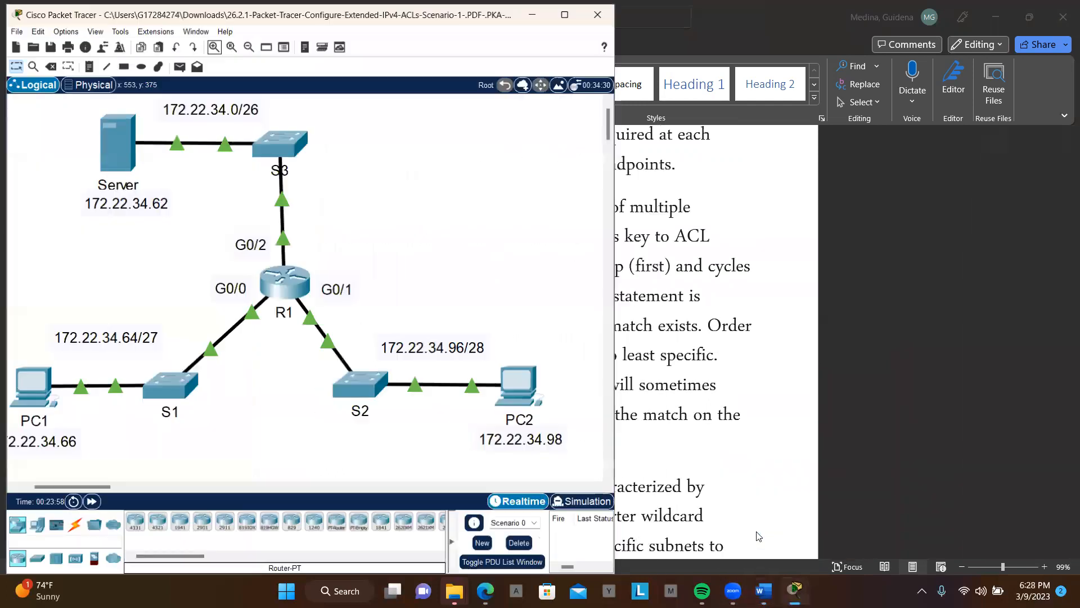
{"action": "mouse_move", "coordinate": [834, 579]}
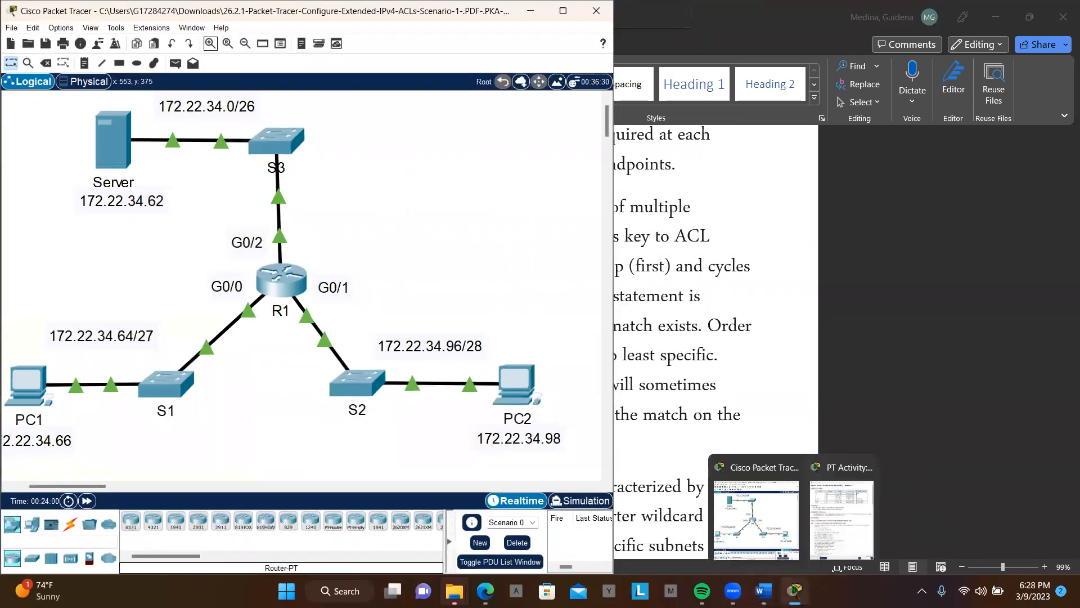
{"action": "left_click", "coordinate": [834, 529]}
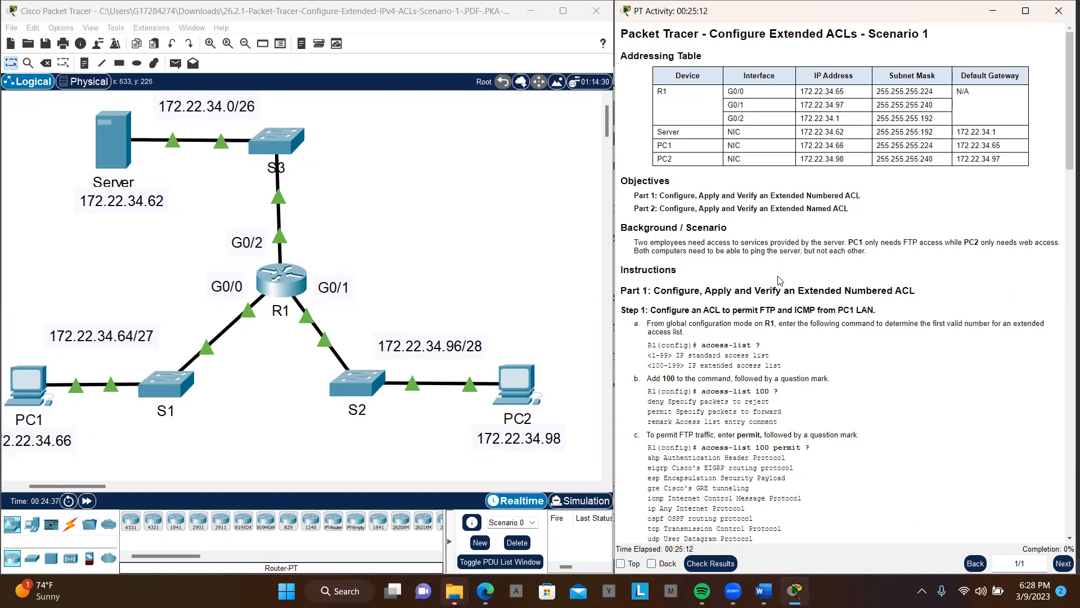
{"action": "scroll", "coordinate": [838, 355], "scroll_direction": "down", "scroll_amount": 3}
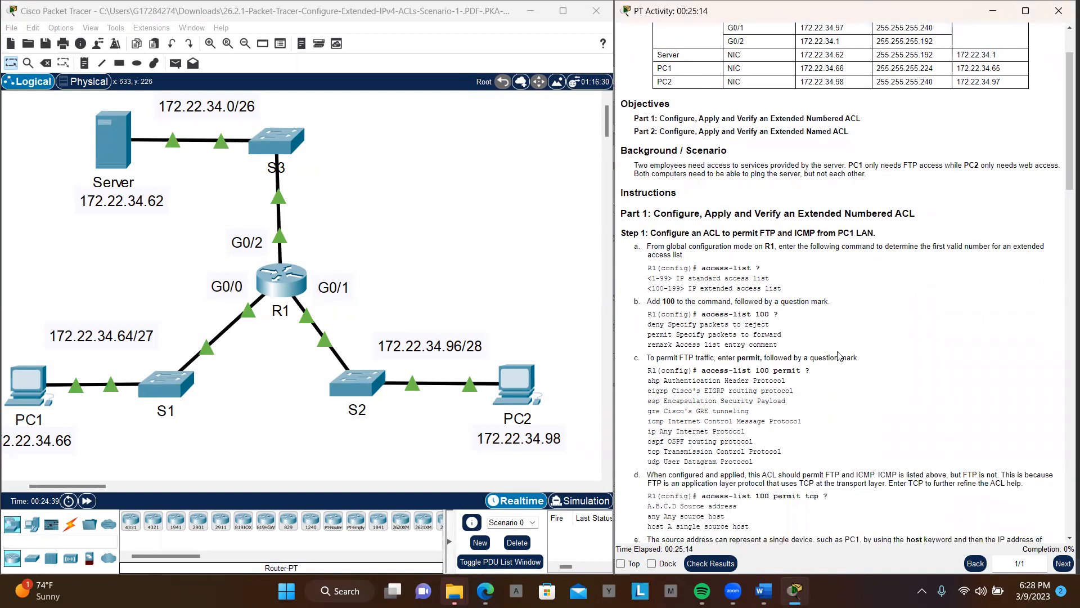
{"action": "scroll", "coordinate": [838, 355], "scroll_direction": "down", "scroll_amount": 1}
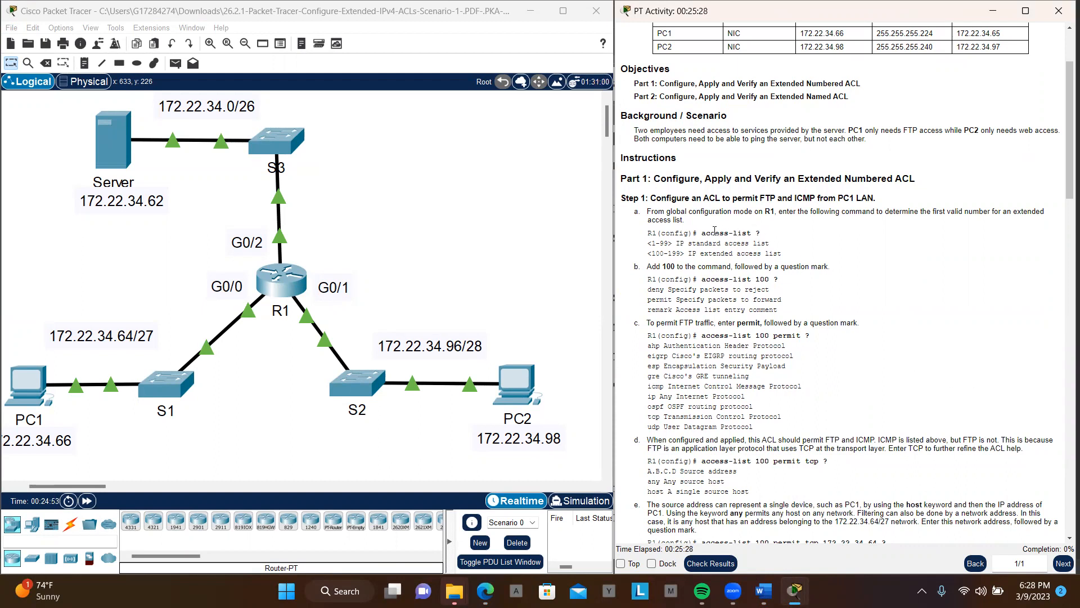
Open router R1's command line, move its window clear of the instructions, and start a console session.
{"action": "left_click", "coordinate": [280, 282]}
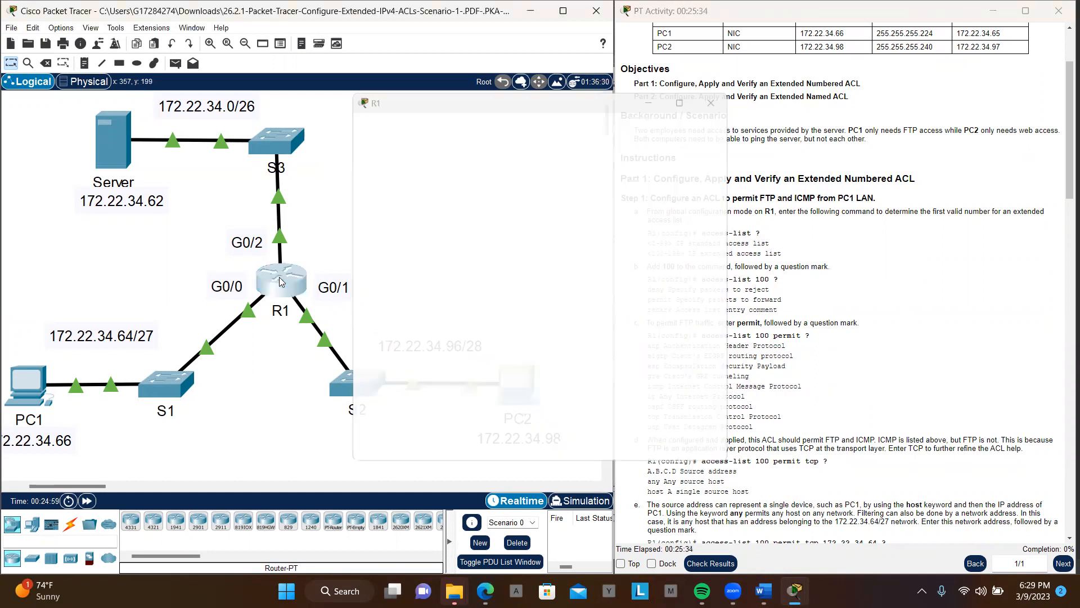
{"action": "left_click_drag", "start_coordinate": [477, 99], "coordinate": [276, 112]}
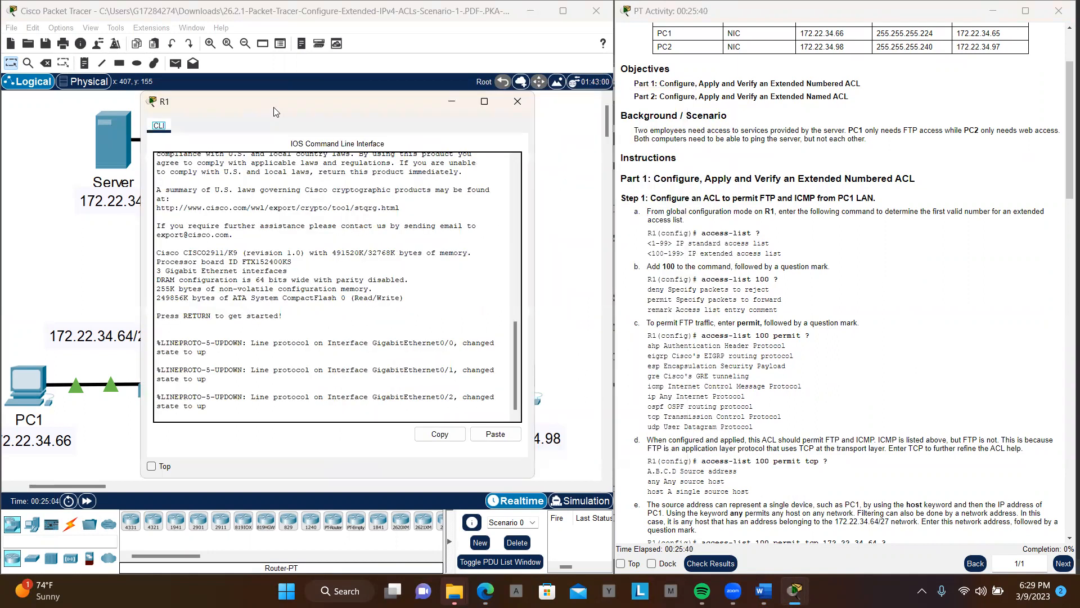
{"action": "left_click", "coordinate": [301, 364]}
{"action": "key", "text": "Return"}
{"action": "key", "text": "Return"}
{"action": "key", "text": "Return"}
{"action": "key", "text": "Return"}
{"action": "key", "text": "Return"}
{"action": "key", "text": "Return"}
Enter privileged EXEC mode on R1 with en, and enter global configuration mode with conf t.
{"action": "type", "text": "en"}
{"action": "key", "text": "Return"}
{"action": "key", "text": "Return"}
{"action": "key", "text": "Return"}
{"action": "type", "text": "conf t"}
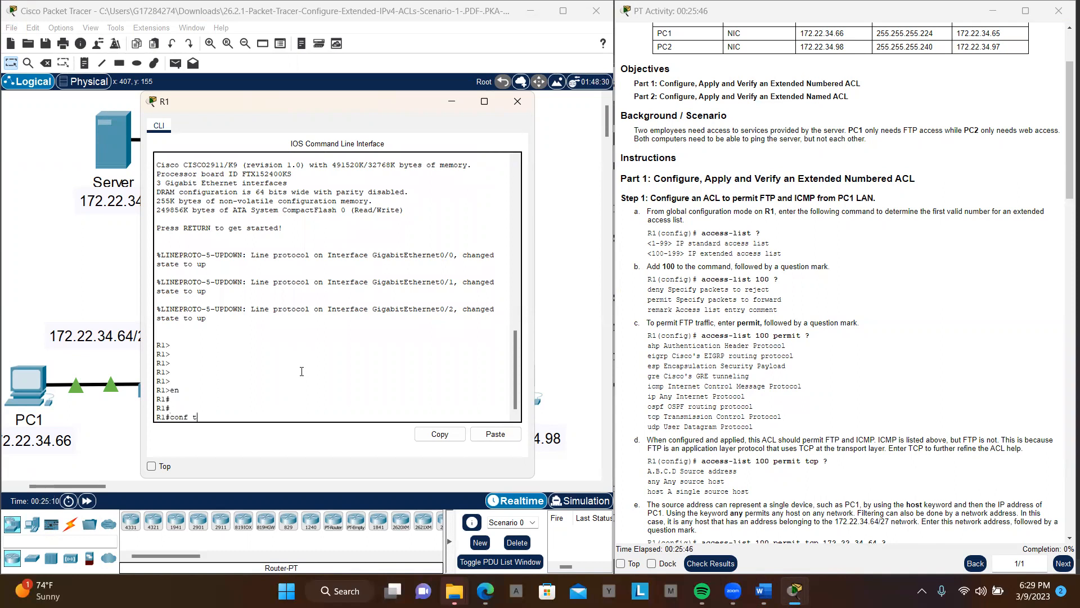
{"action": "key", "text": "Return"}
{"action": "key", "text": "Return"}
{"action": "key", "text": "Return"}
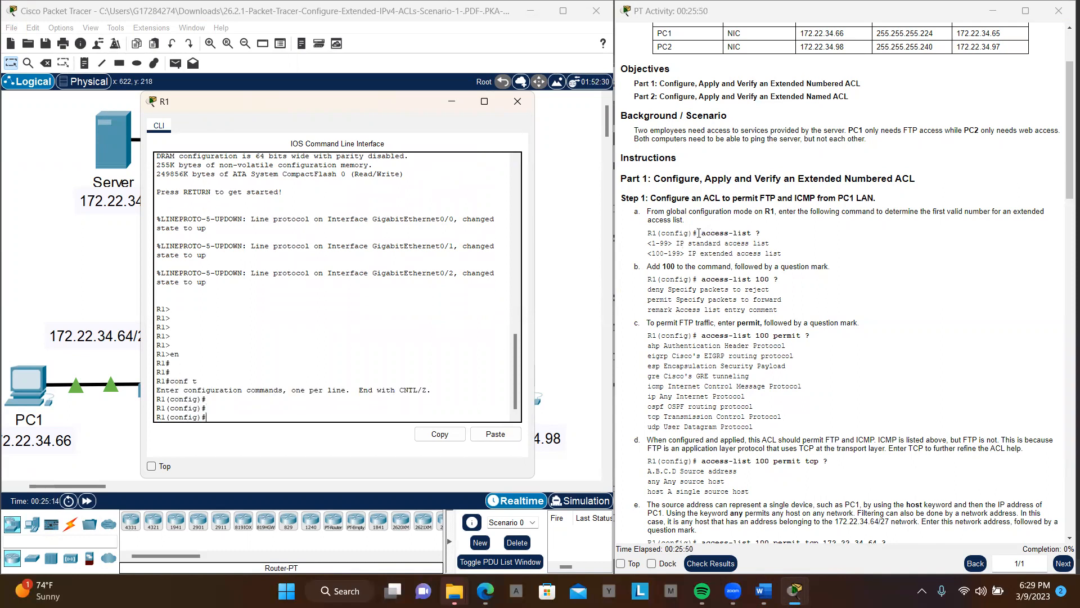
Copy the command access-list ? from instruction a and paste it into R1's configuration prompt.
{"action": "left_click_drag", "start_coordinate": [698, 232], "coordinate": [772, 233]}
{"action": "key", "text": "ctrl+c"}
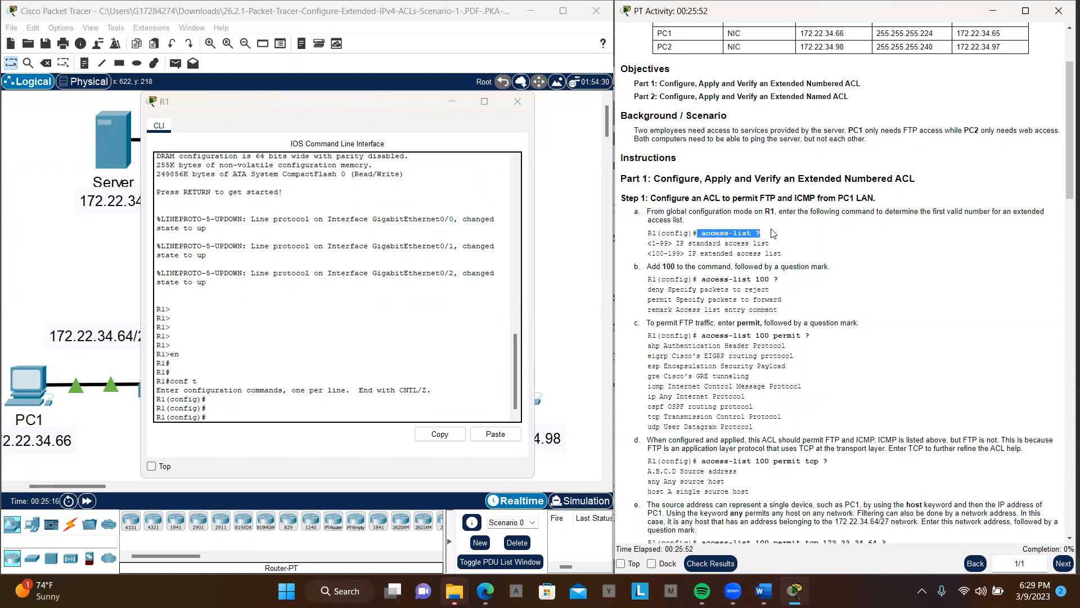
{"action": "left_click", "coordinate": [271, 419]}
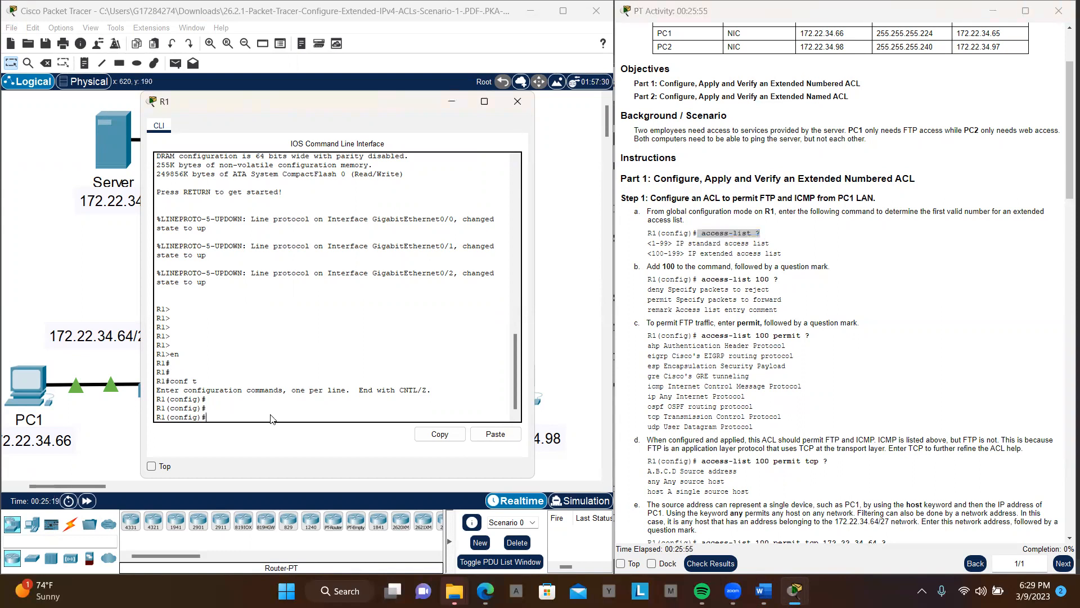
{"action": "left_click", "coordinate": [488, 437]}
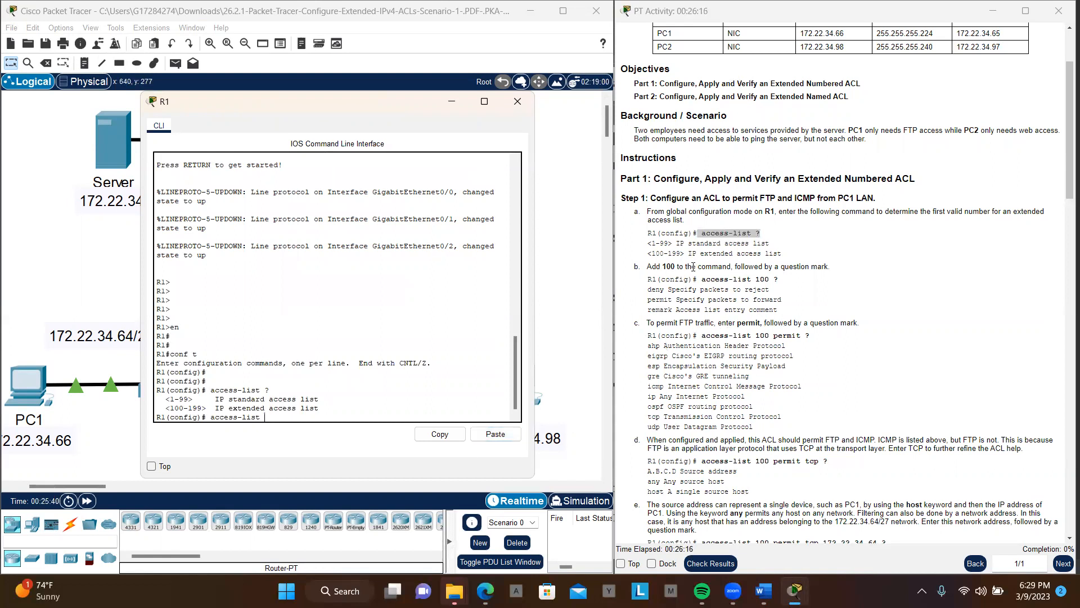
Copy the command access-list 100 ? from instruction b and paste it at a fresh configuration prompt on R1.
{"action": "left_click_drag", "start_coordinate": [702, 283], "coordinate": [789, 284]}
{"action": "key", "text": "ctrl+c"}
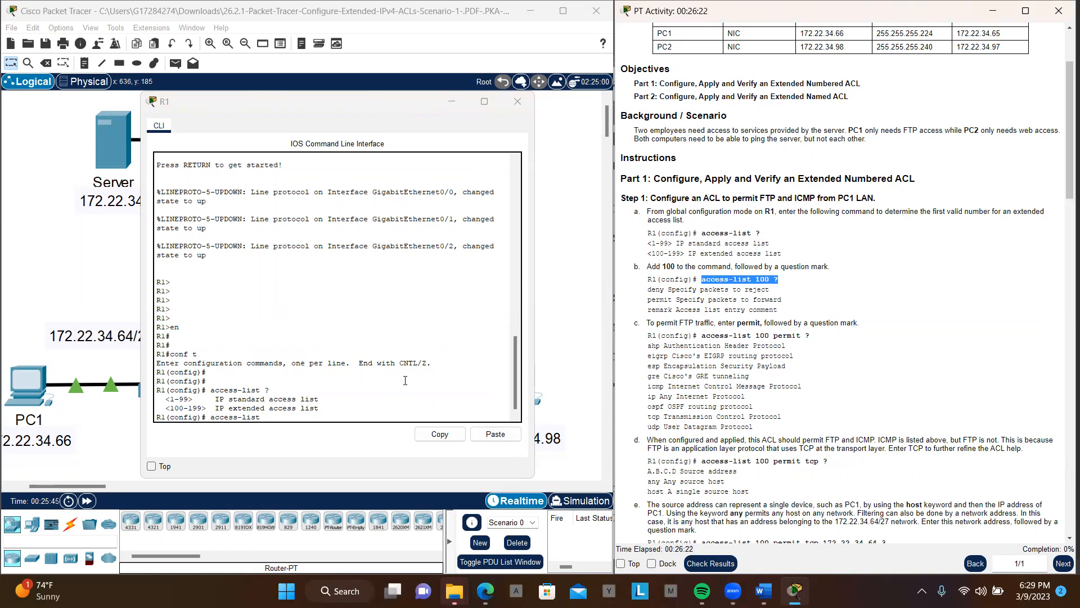
{"action": "left_click", "coordinate": [398, 411]}
{"action": "key", "text": "Return"}
{"action": "key", "text": "Return"}
{"action": "key", "text": "Return"}
{"action": "key", "text": "Return"}
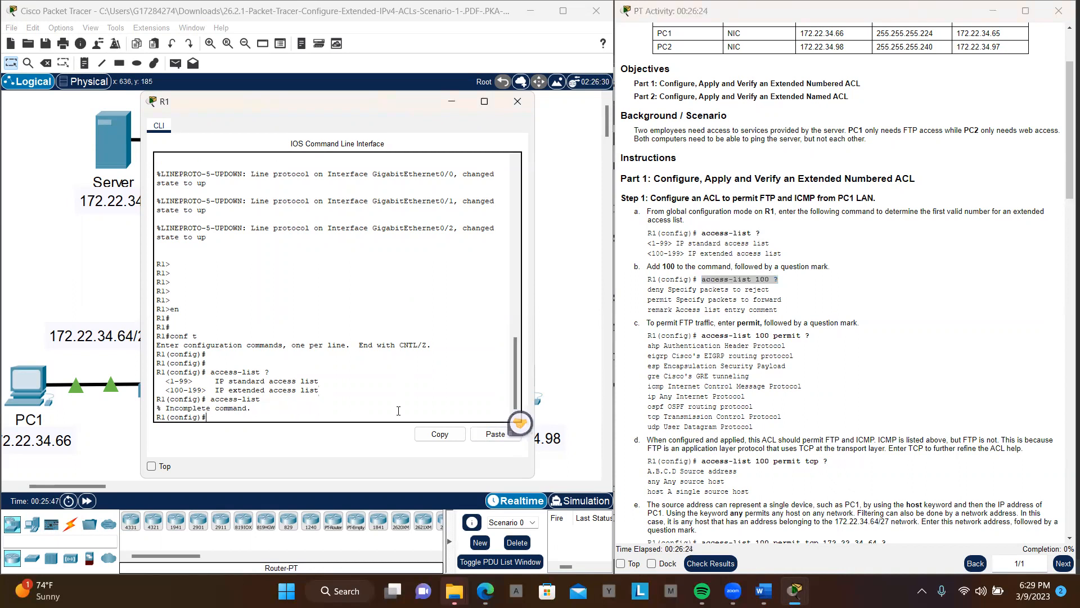
{"action": "left_click", "coordinate": [489, 436]}
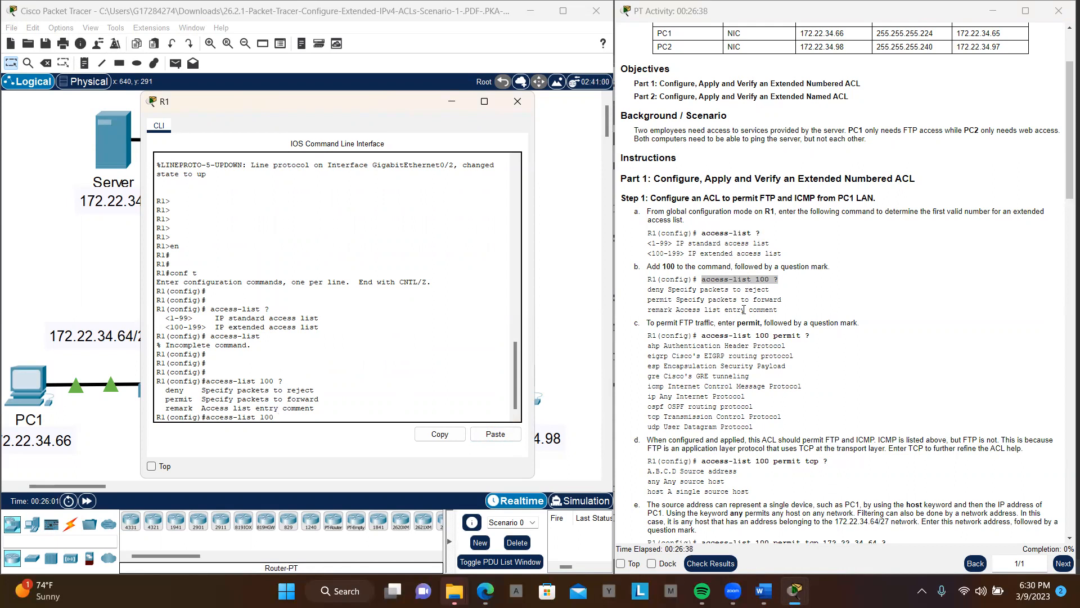
Copy access-list 100 permit ? from instruction c and run it at a clean R1 configuration prompt.
{"action": "scroll", "coordinate": [745, 309], "scroll_direction": "down", "scroll_amount": 1}
{"action": "scroll", "coordinate": [746, 309], "scroll_direction": "down", "scroll_amount": 1}
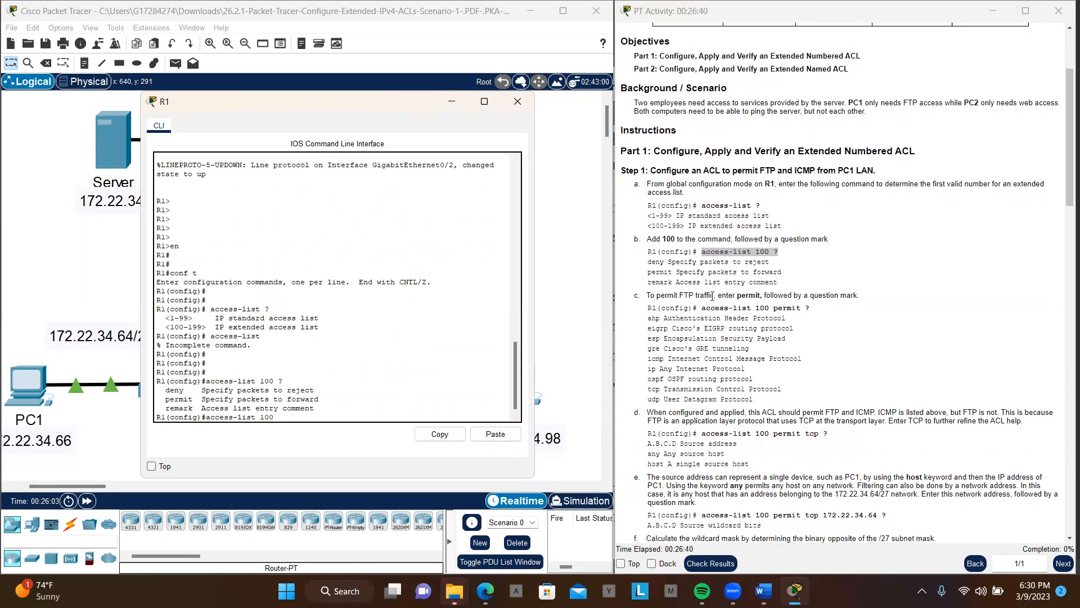
{"action": "left_click_drag", "start_coordinate": [698, 307], "coordinate": [819, 311]}
{"action": "key", "text": "ctrl+c"}
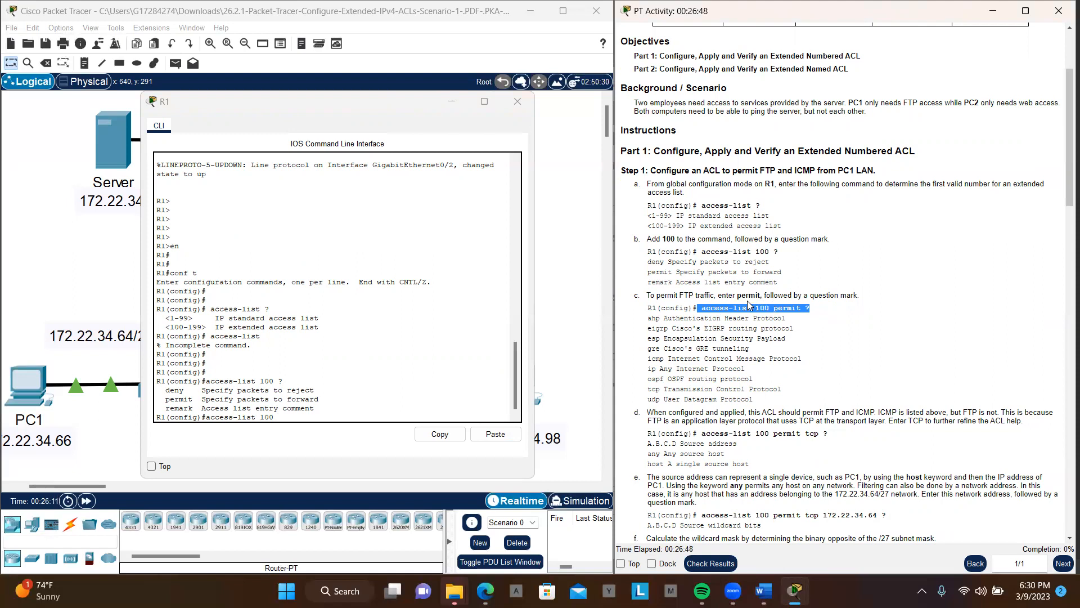
{"action": "left_click", "coordinate": [363, 420]}
{"action": "key", "text": "Return"}
{"action": "key", "text": "Return"}
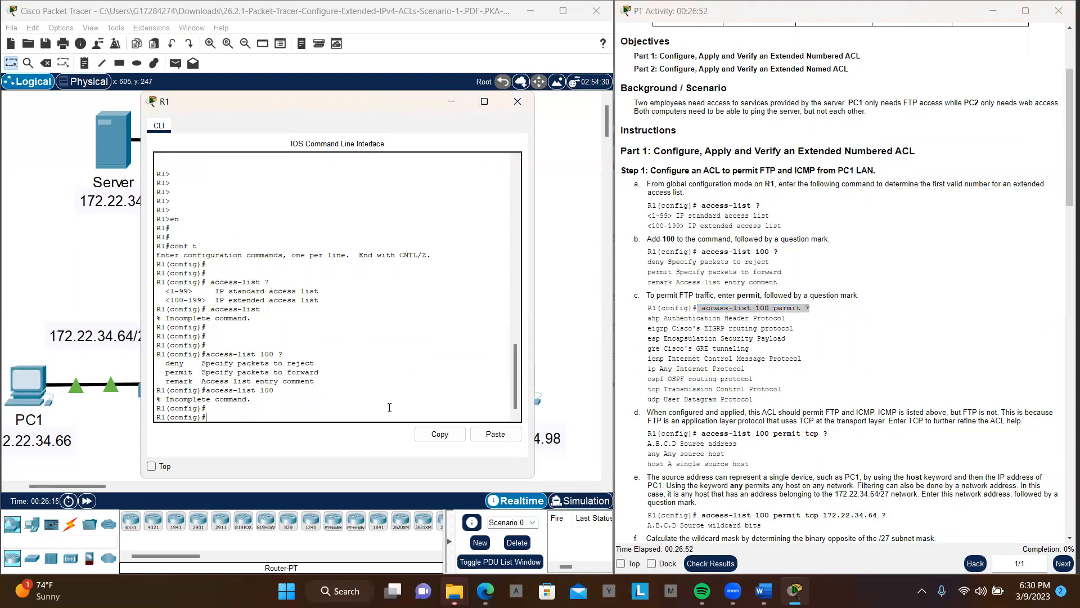
{"action": "key", "text": "Return"}
{"action": "key", "text": "Return"}
{"action": "key", "text": "Return"}
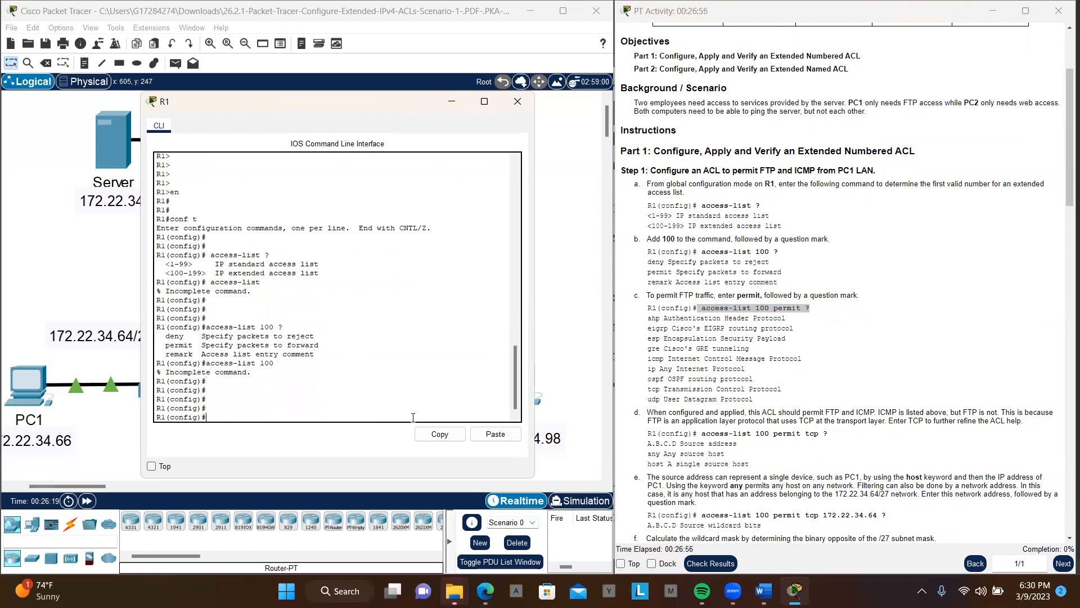
{"action": "left_click", "coordinate": [495, 434]}
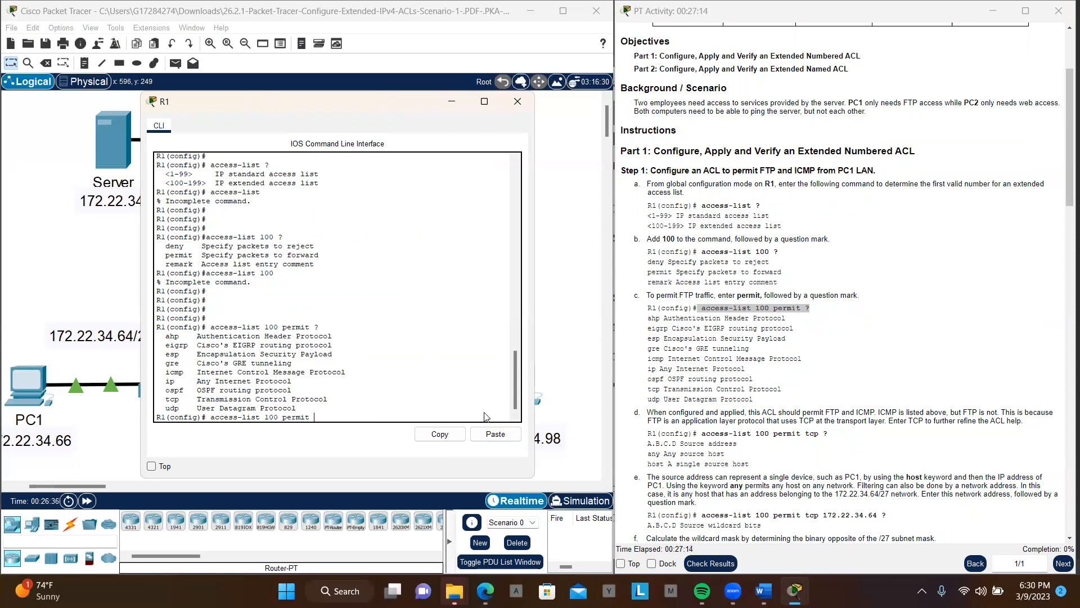
Follow instruction d by adding tcp to R1's command and querying the source options with access-list 100 permit tcp ?
{"action": "scroll", "coordinate": [750, 360], "scroll_direction": "down", "scroll_amount": 3}
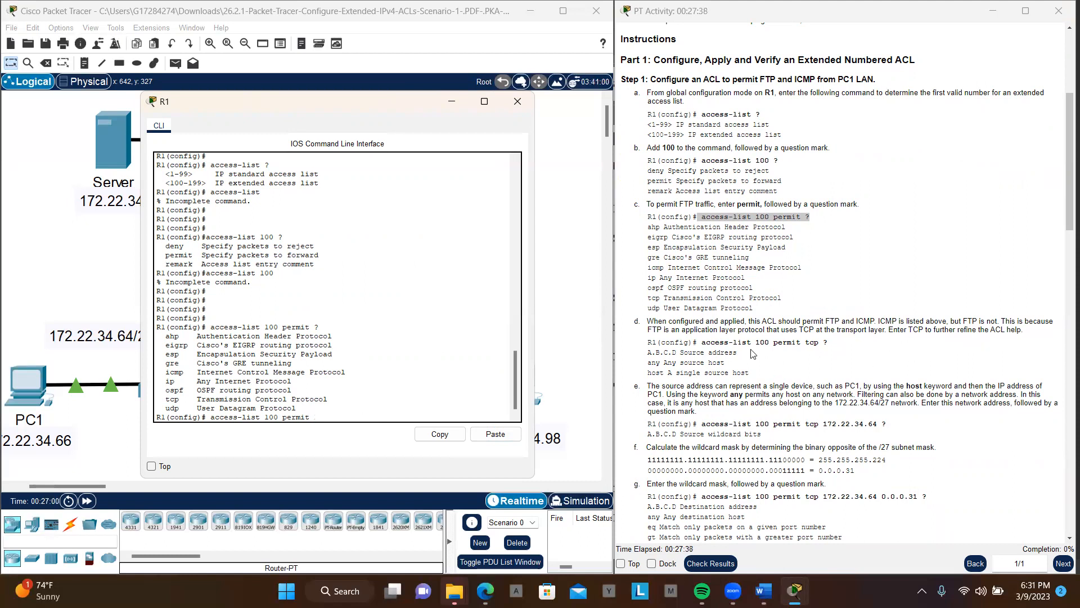
{"action": "left_click_drag", "start_coordinate": [699, 341], "coordinate": [836, 345]}
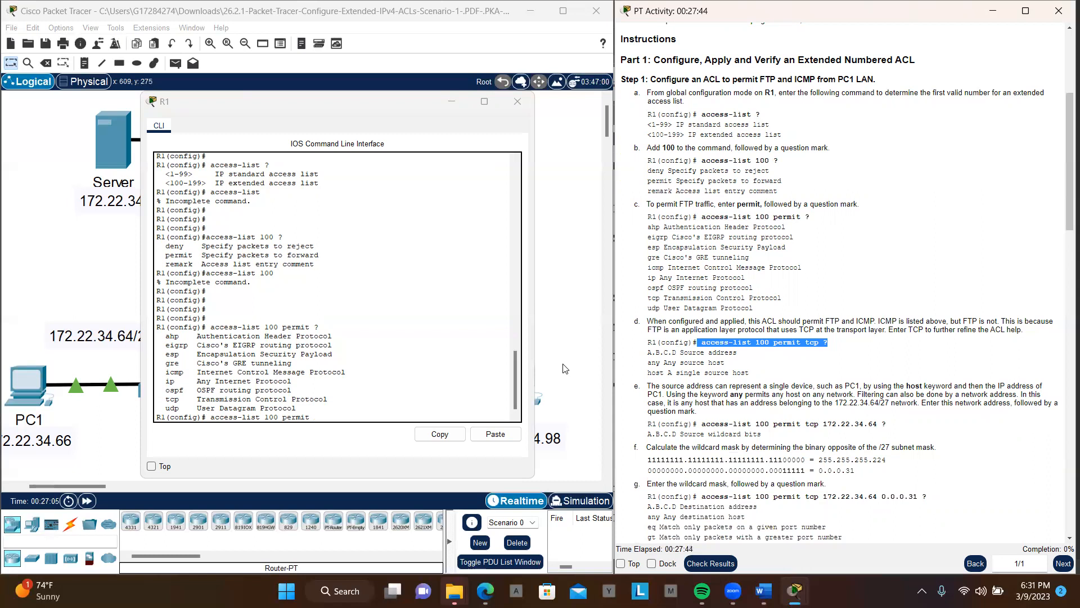
{"action": "left_click", "coordinate": [417, 407]}
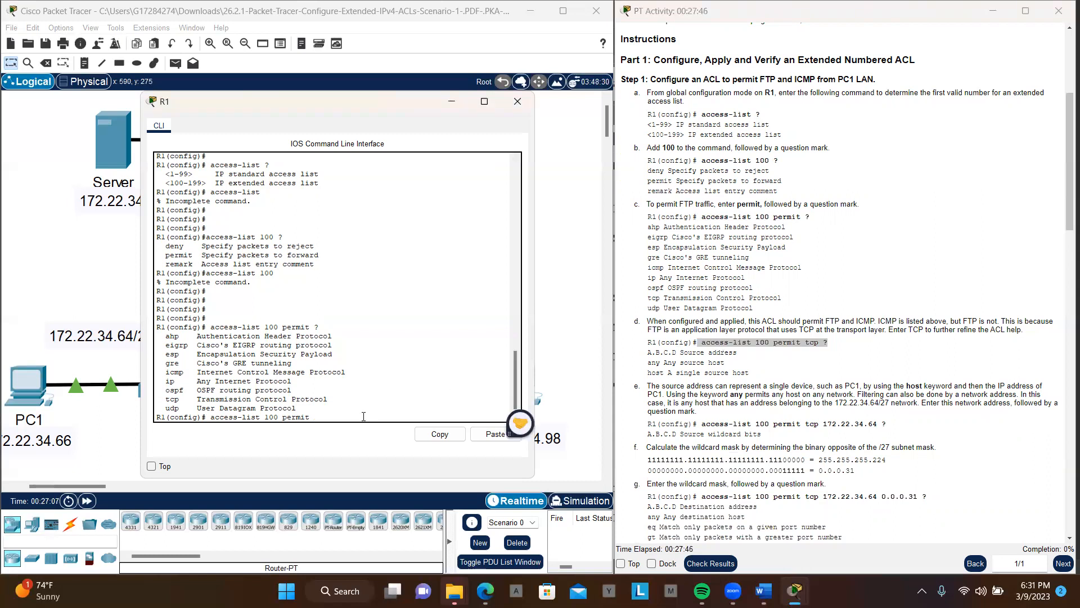
{"action": "type", "text": "tcp"}
{"action": "key", "text": "Return"}
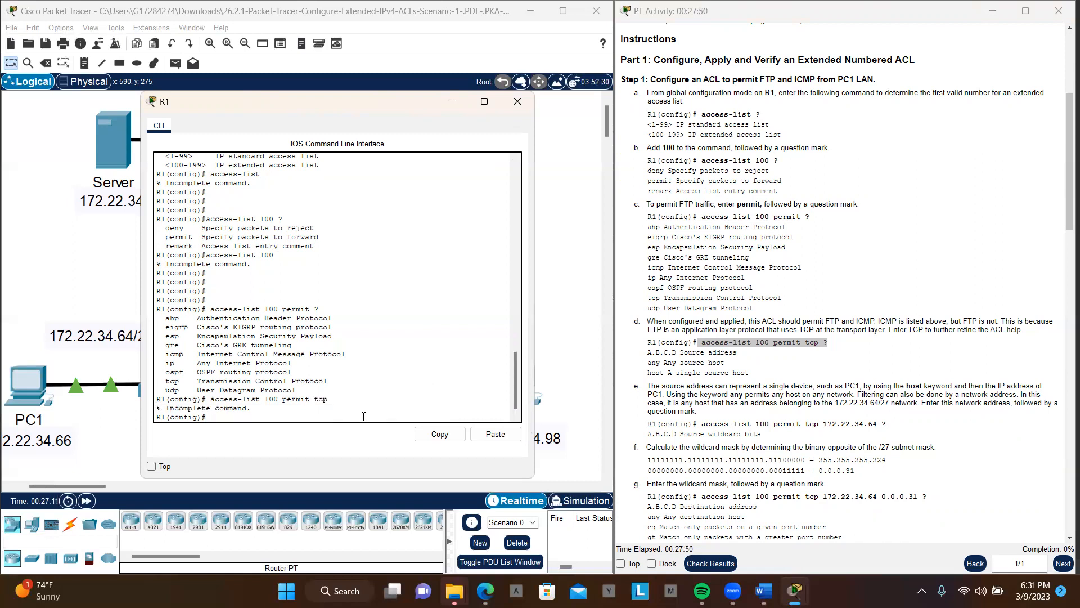
{"action": "key", "text": "Up"}
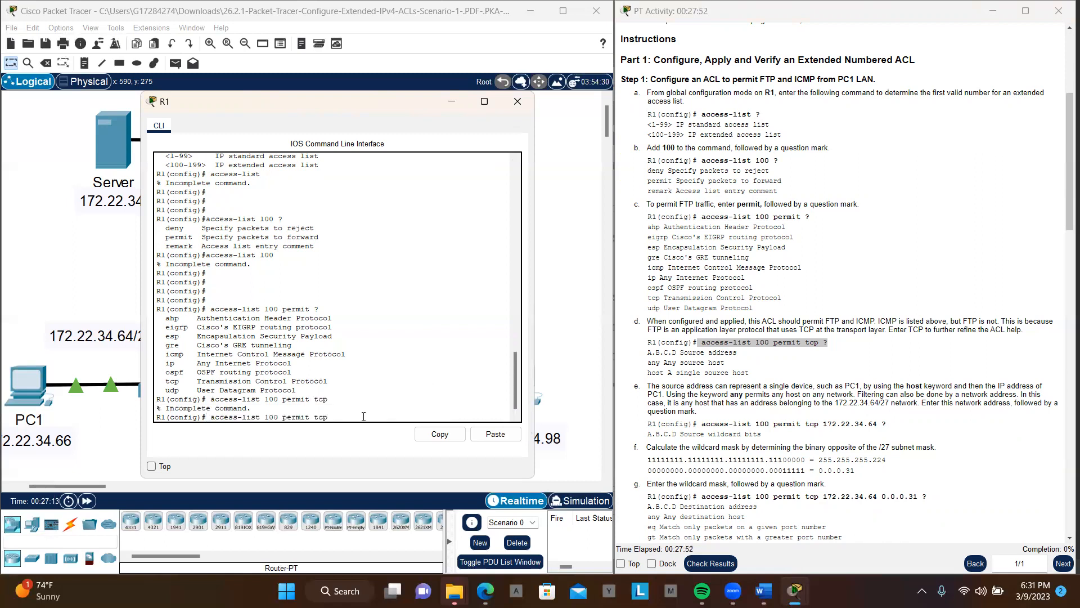
{"action": "type", "text": "?"}
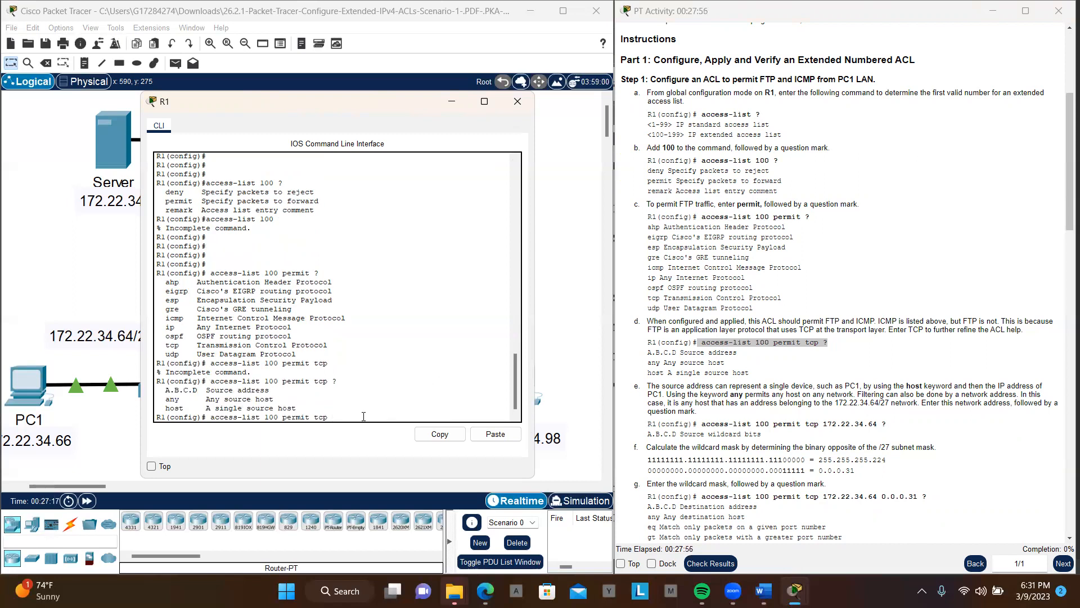
{"action": "type", "text": "?"}
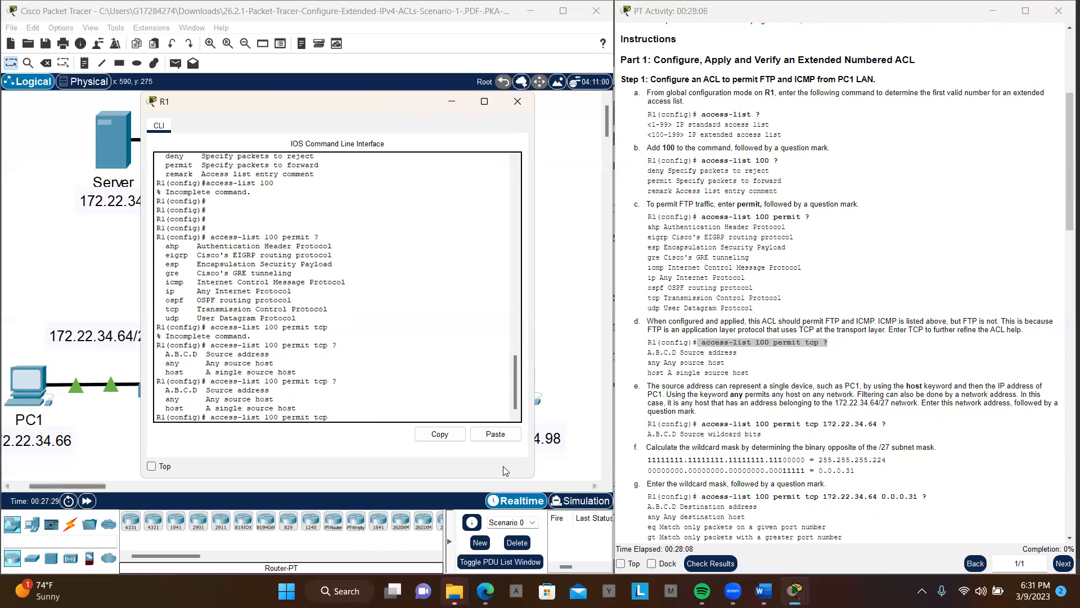
Copy access-list 100 permit tcp 172.22.34.64 ? from instruction e and paste it at a fresh R1 configuration prompt.
{"action": "left_click_drag", "start_coordinate": [698, 423], "coordinate": [896, 432]}
{"action": "key", "text": "ctrl+c"}
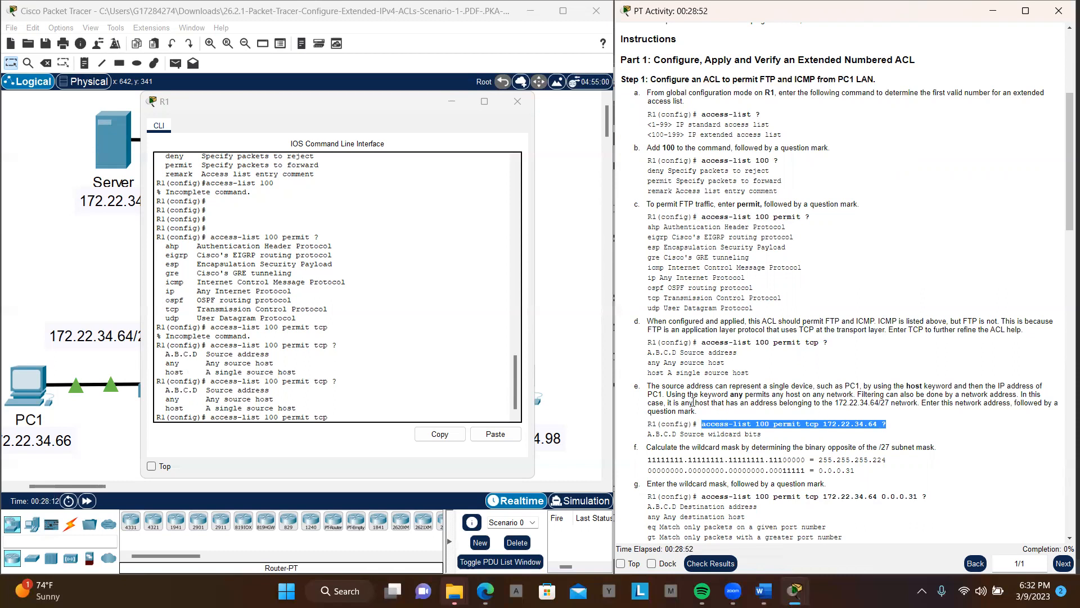
{"action": "left_click", "coordinate": [436, 417]}
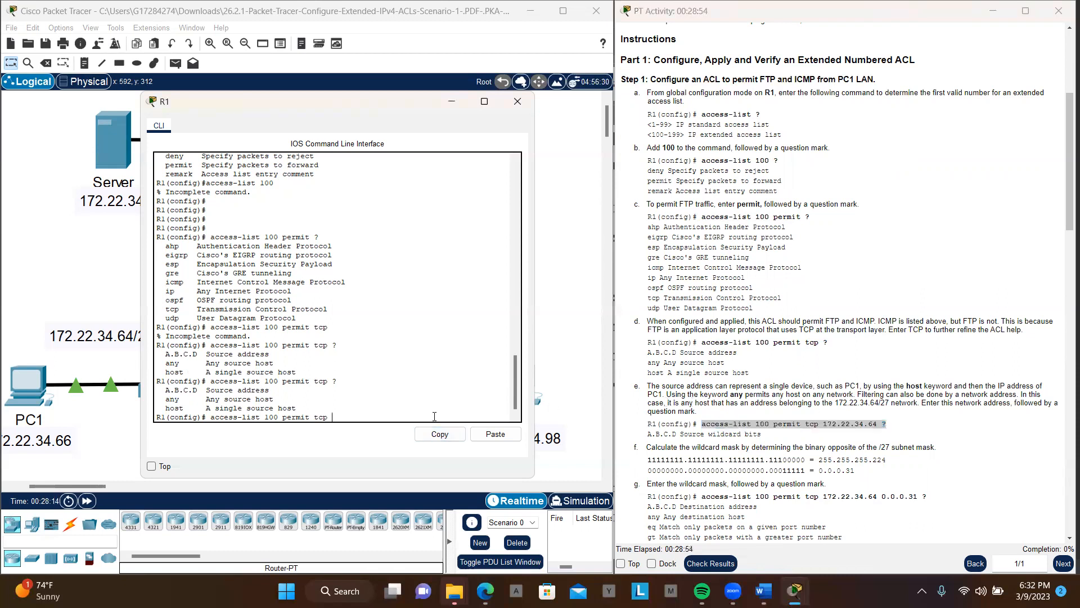
{"action": "key", "text": "Return"}
{"action": "key", "text": "Return"}
{"action": "key", "text": "Return"}
{"action": "key", "text": "Return"}
{"action": "key", "text": "Return"}
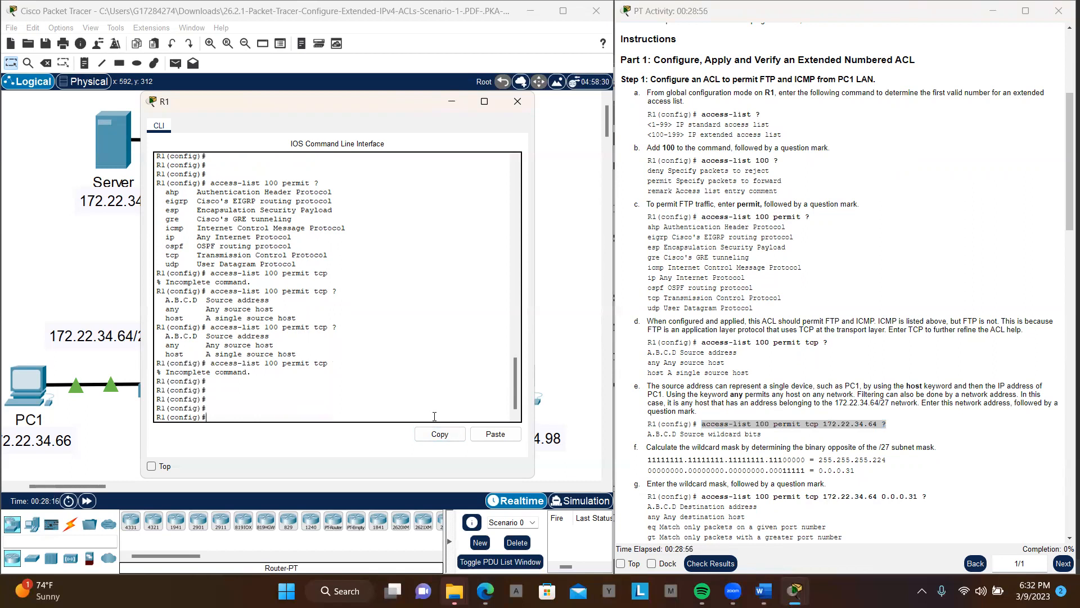
{"action": "left_click", "coordinate": [495, 434]}
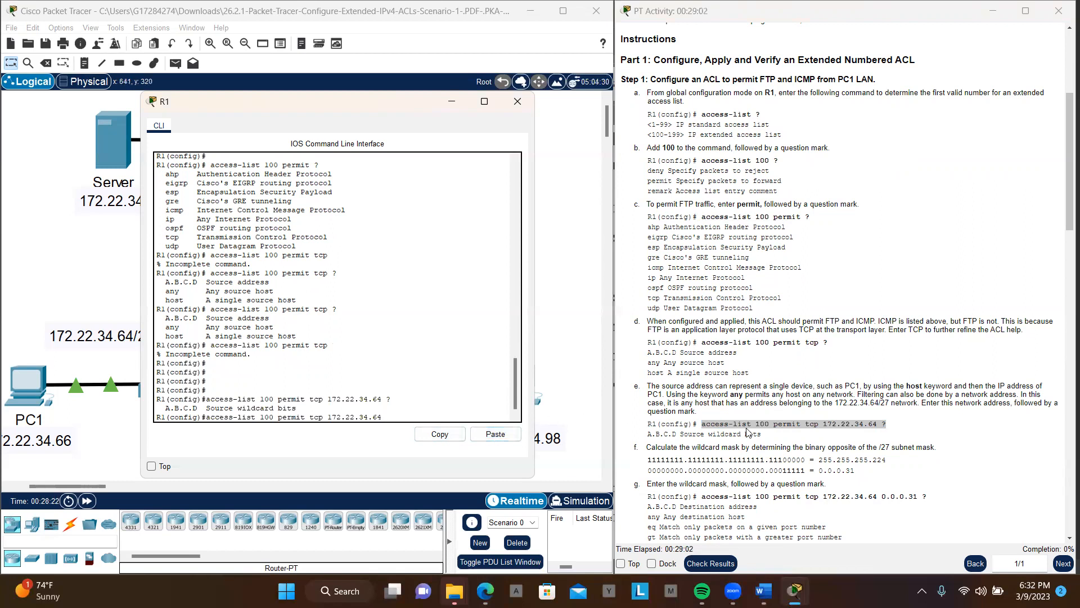
Copy access-list 100 permit tcp 172.22.34.64 0.0.0.31 ? from instruction g and run it at a clean R1 prompt.
{"action": "scroll", "coordinate": [807, 419], "scroll_direction": "down", "scroll_amount": 3}
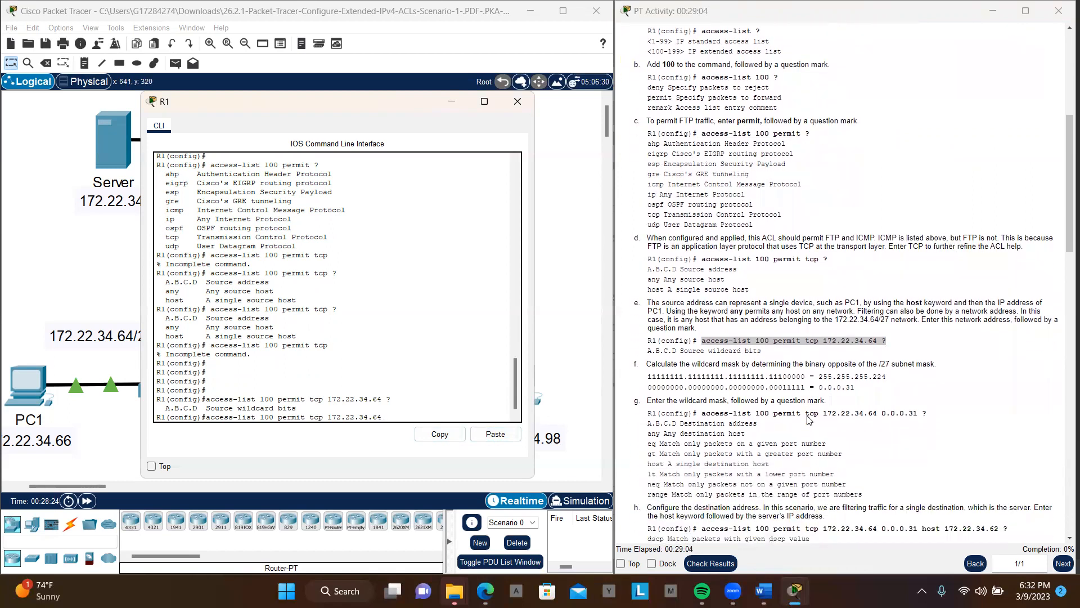
{"action": "scroll", "coordinate": [807, 419], "scroll_direction": "down", "scroll_amount": 2}
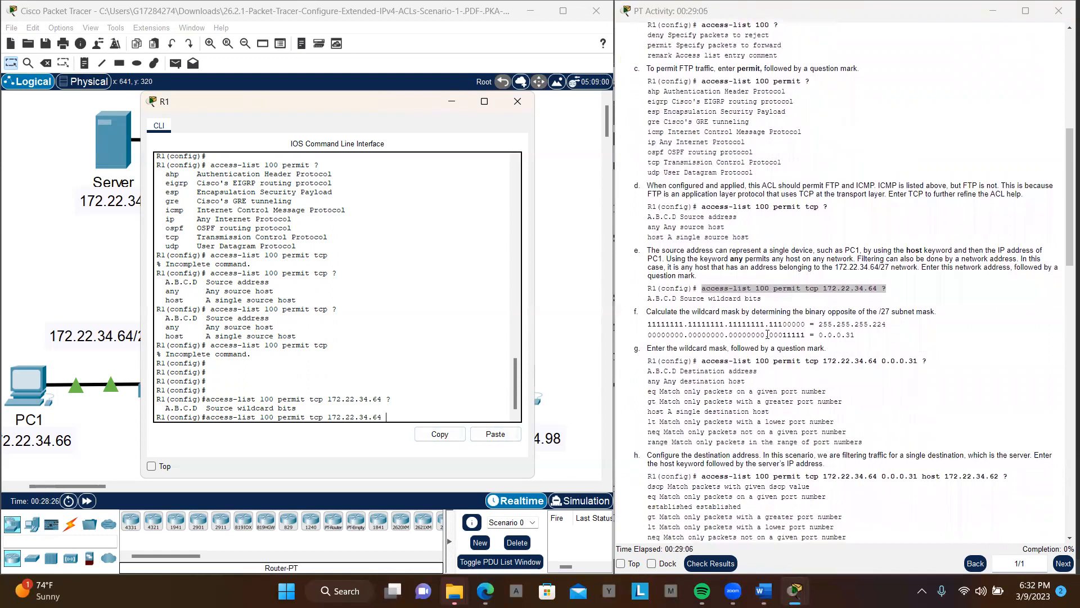
{"action": "left_click_drag", "start_coordinate": [702, 361], "coordinate": [930, 358]}
{"action": "key", "text": "ctrl+c"}
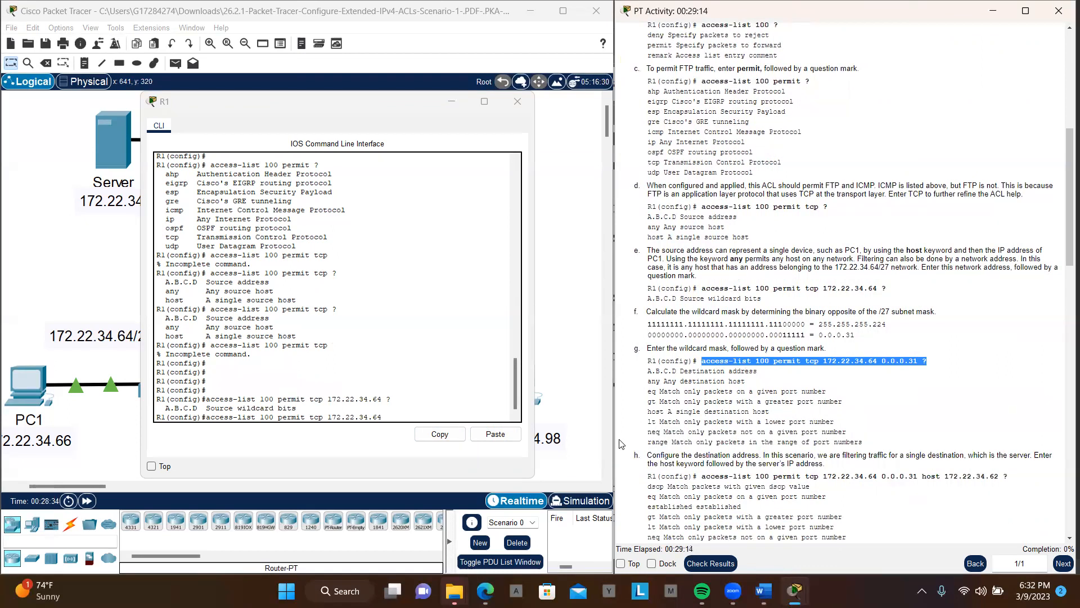
{"action": "left_click", "coordinate": [470, 412]}
{"action": "key", "text": "Return"}
{"action": "key", "text": "Return"}
{"action": "key", "text": "Return"}
{"action": "key", "text": "Return"}
{"action": "key", "text": "Return"}
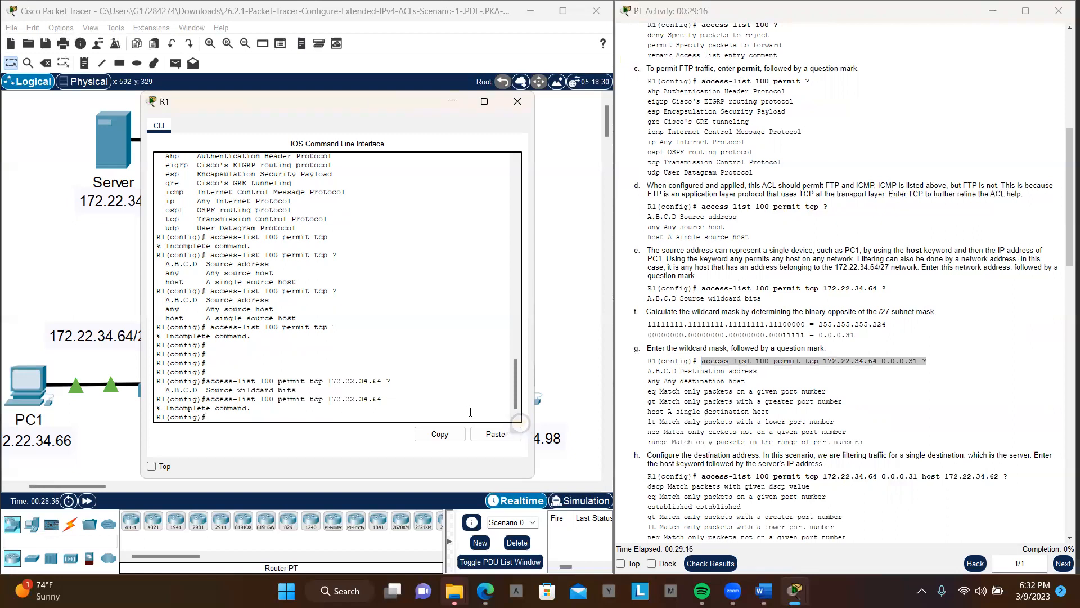
{"action": "left_click", "coordinate": [491, 441]}
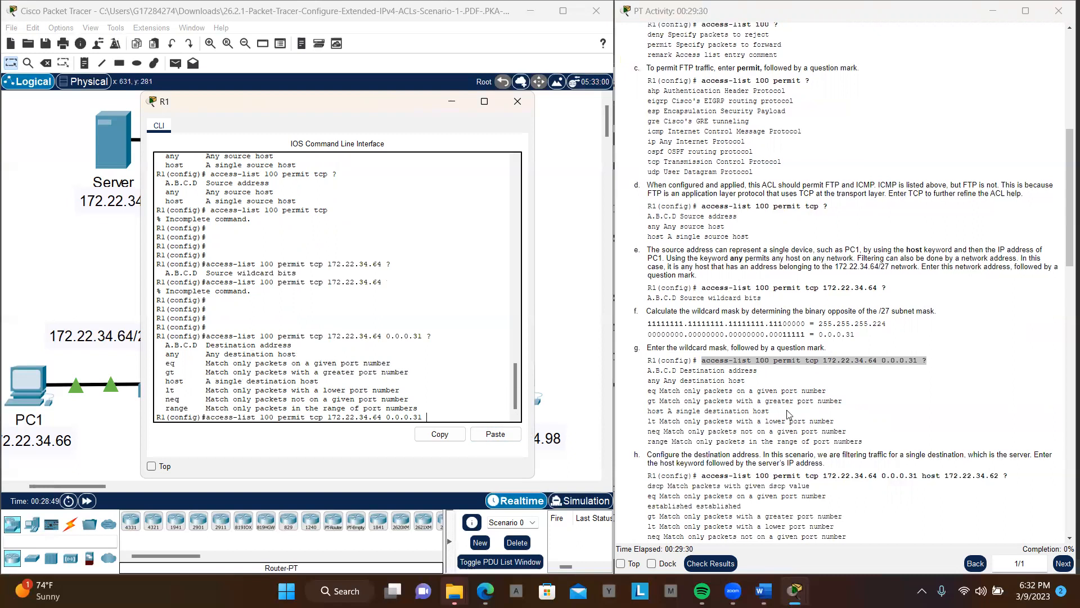
Copy access-list 100 permit tcp 172.22.34.64 0.0.0.31 host 172.22.34.62 ? from instruction h and paste it at a new R1 prompt.
{"action": "scroll", "coordinate": [790, 415], "scroll_direction": "down", "scroll_amount": 3}
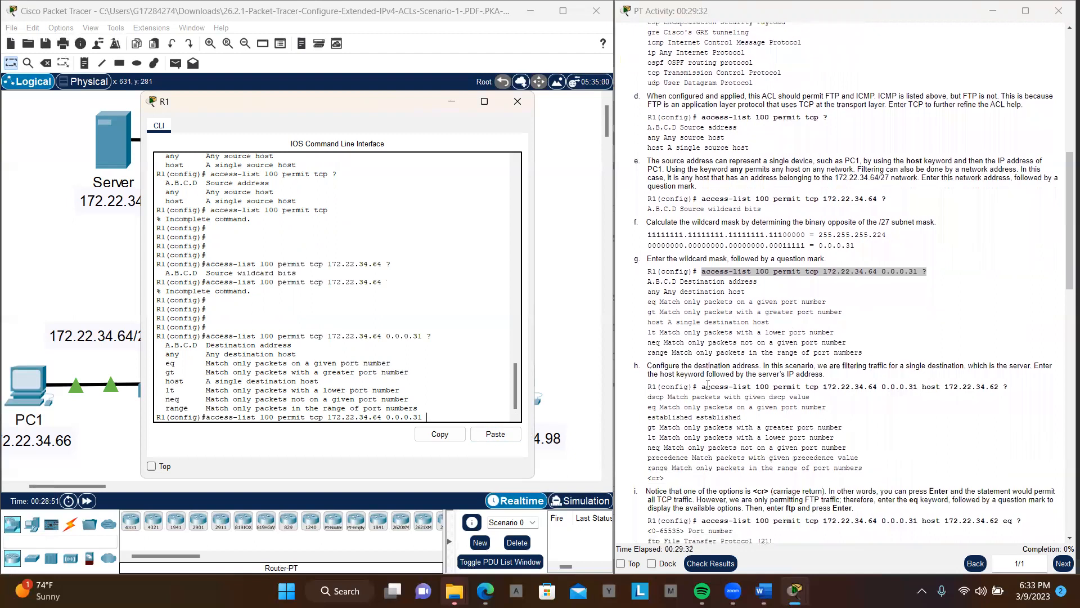
{"action": "left_click_drag", "start_coordinate": [703, 386], "coordinate": [1016, 389]}
{"action": "key", "text": "ctrl+c"}
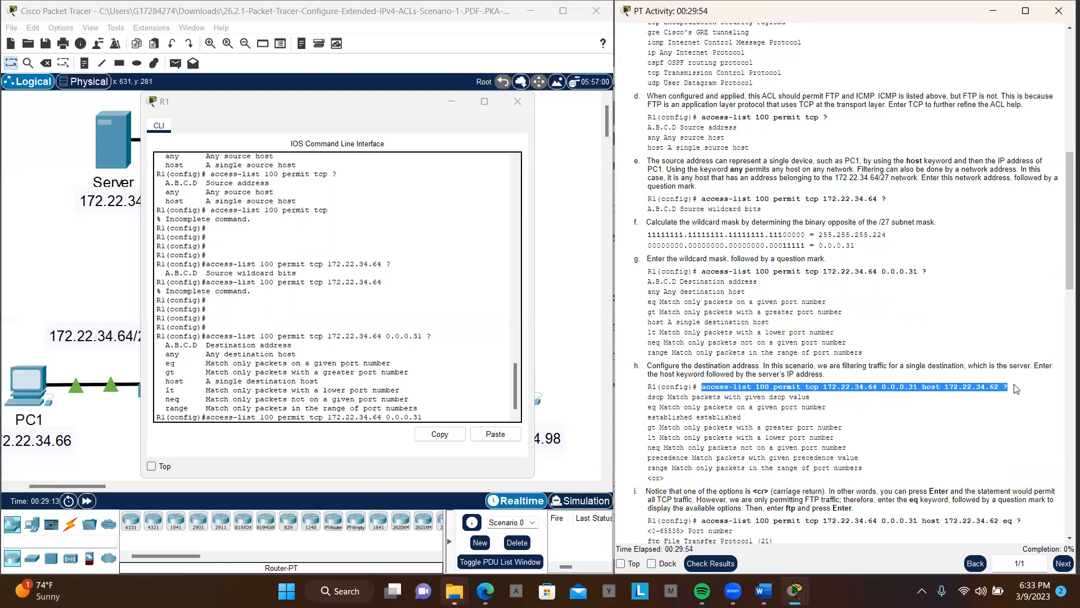
{"action": "left_click", "coordinate": [453, 404]}
{"action": "key", "text": "Return"}
{"action": "key", "text": "Return"}
{"action": "key", "text": "Return"}
{"action": "key", "text": "Return"}
{"action": "key", "text": "Return"}
{"action": "key", "text": "Return"}
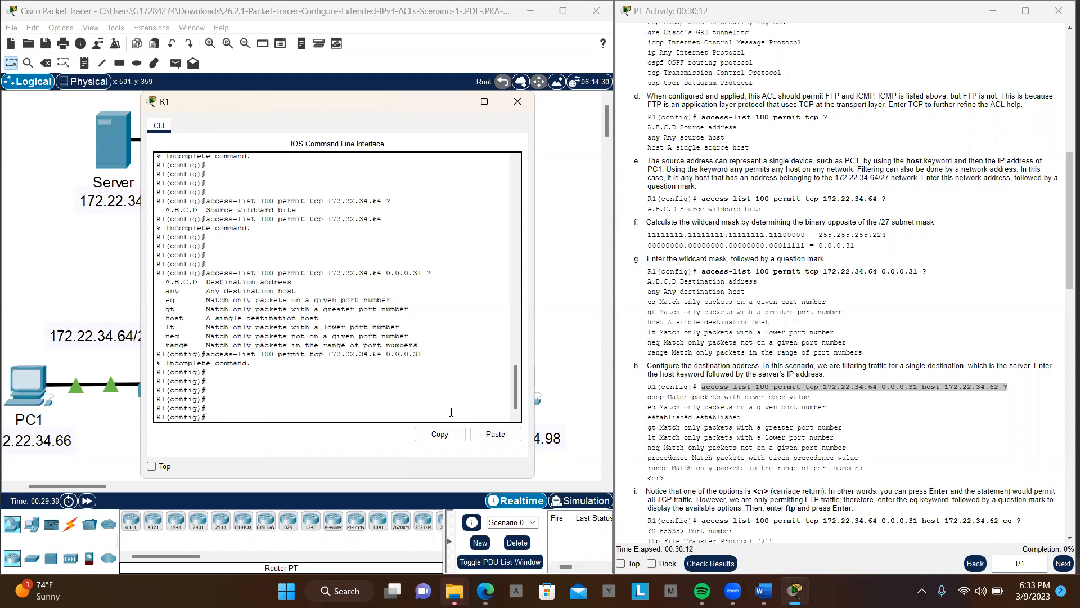
{"action": "left_click", "coordinate": [496, 434]}
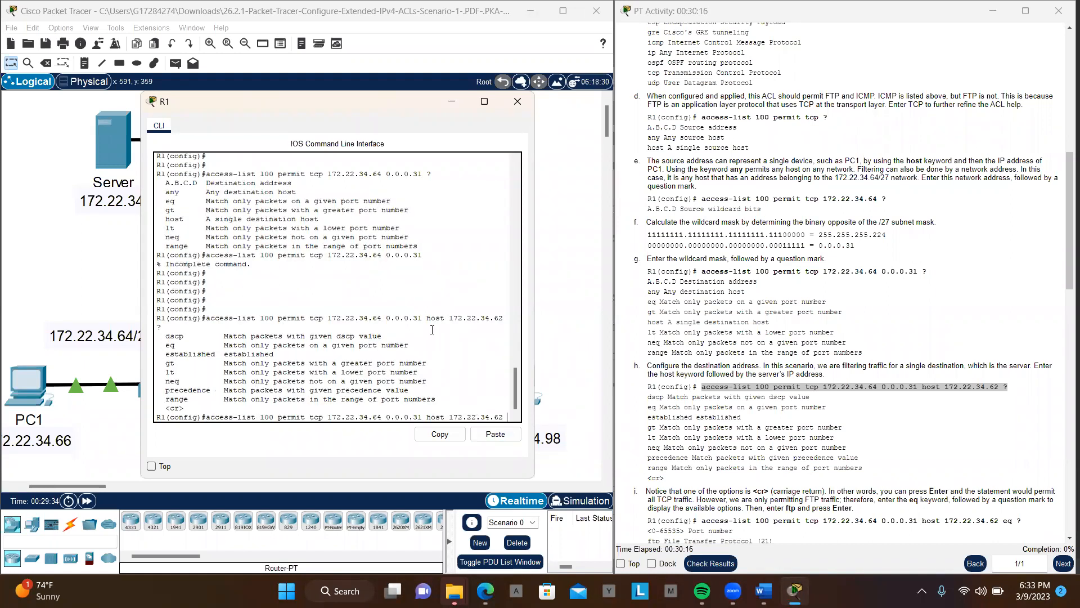
Submit access-list 100 permit tcp 172.22.34.64 0.0.0.31 host 172.22.34.62 on R1 and widen its command line window.
{"action": "key", "text": "Return"}
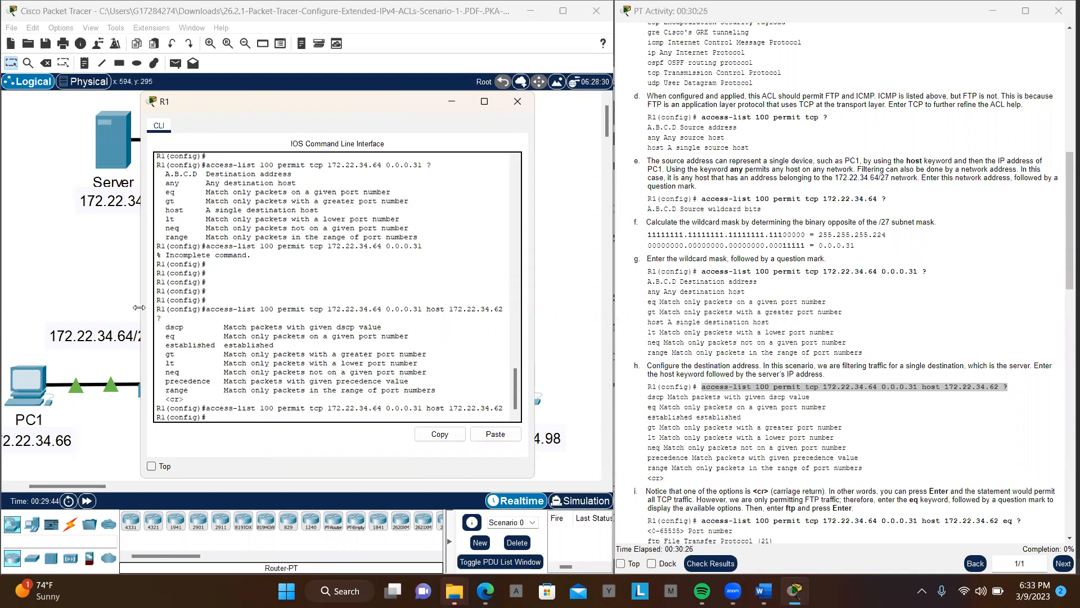
{"action": "left_click_drag", "start_coordinate": [139, 307], "coordinate": [34, 296]}
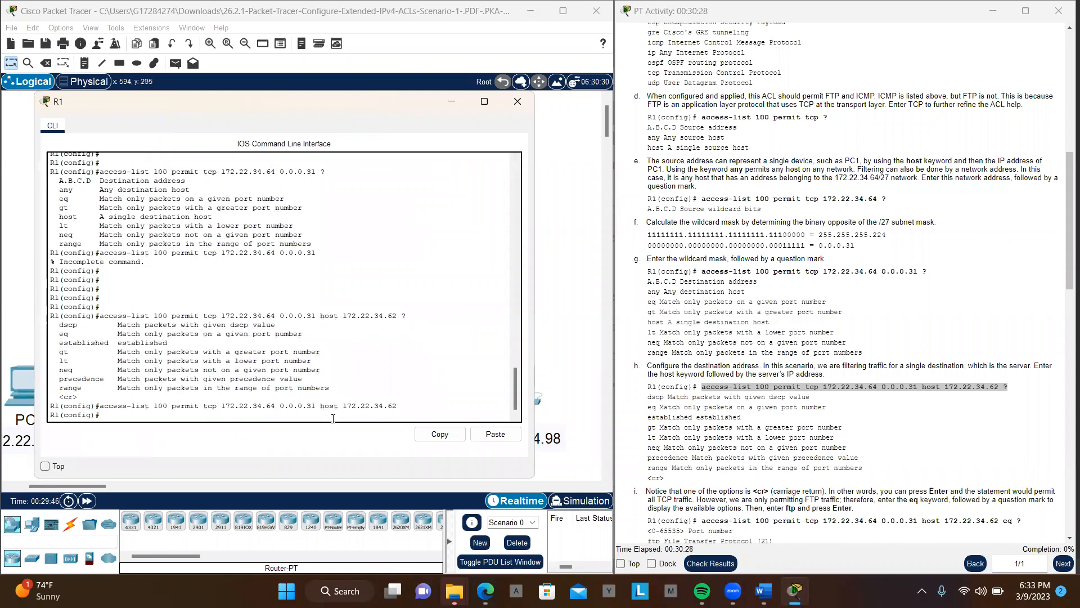
Recall the host 172.22.34.62 statement on R1 and query its remaining options with ?
{"action": "key", "text": "Up"}
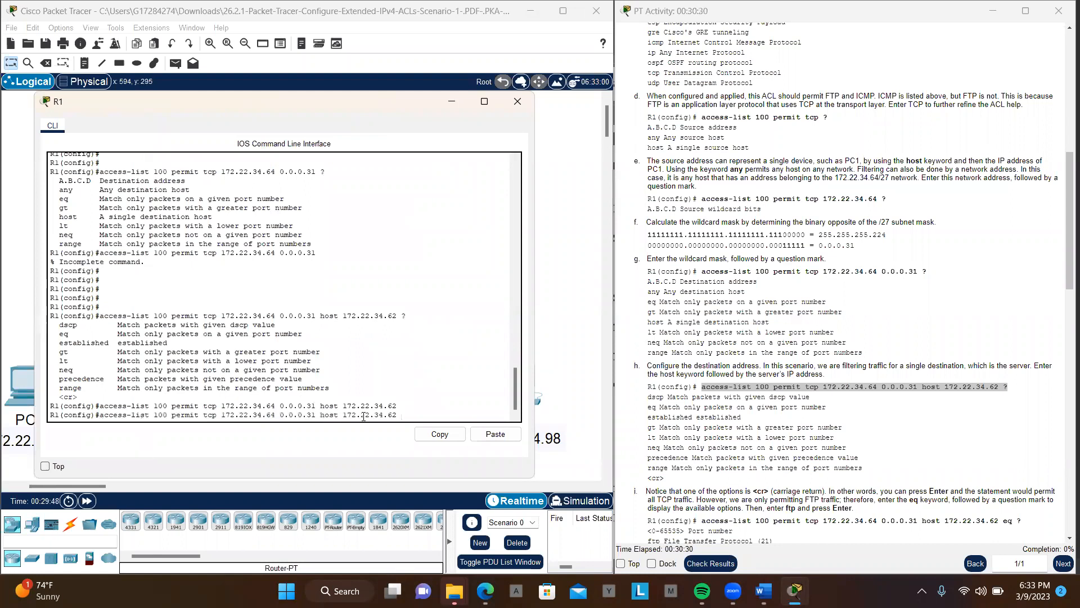
{"action": "type", "text": "?"}
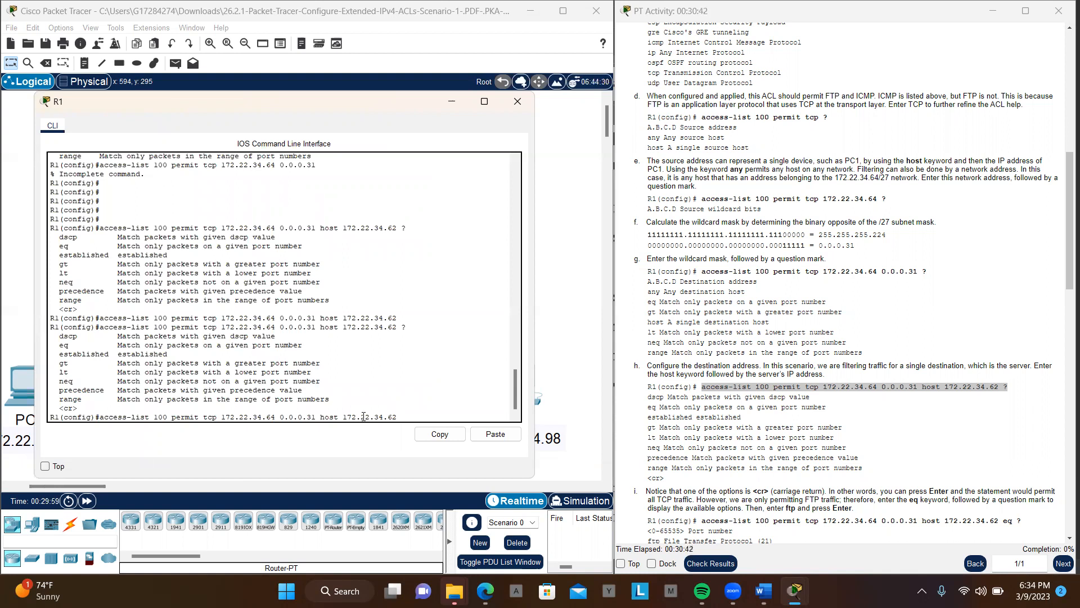
{"action": "type", "text": "?"}
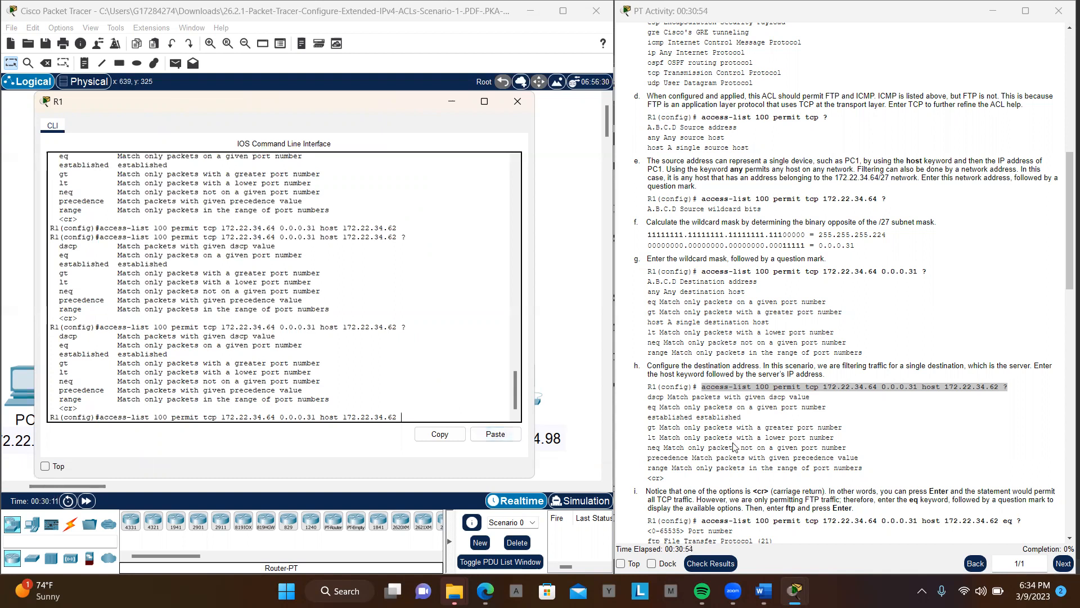
Copy access-list 100 permit tcp 172.22.34.64 0.0.0.31 host 172.22.34.62 eq ? from instruction i and query the port options on R1.
{"action": "scroll", "coordinate": [734, 446], "scroll_direction": "down", "scroll_amount": 4}
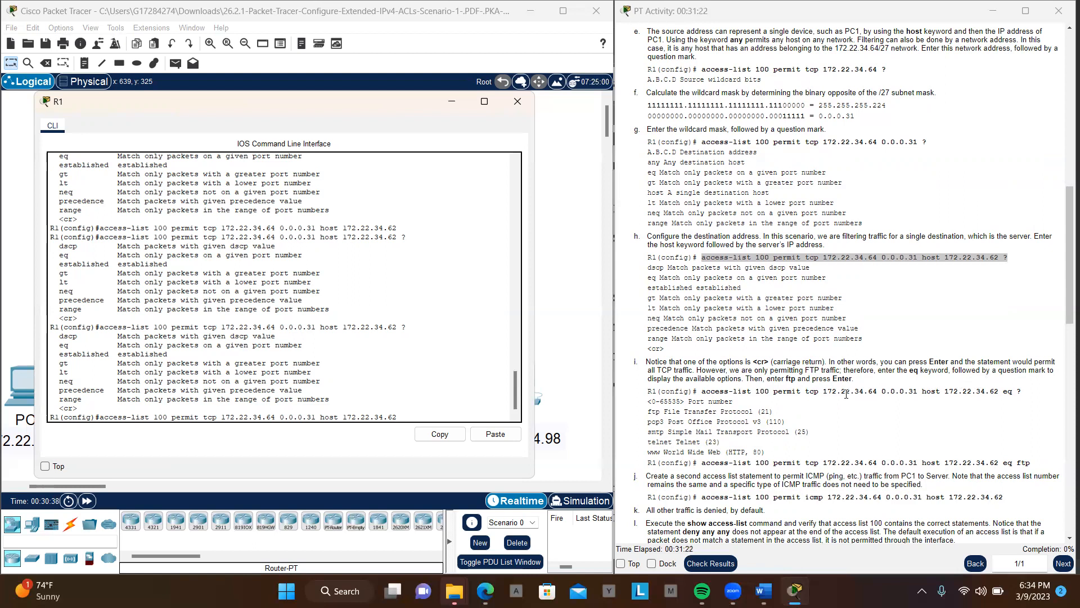
{"action": "left_click_drag", "start_coordinate": [703, 392], "coordinate": [1034, 398]}
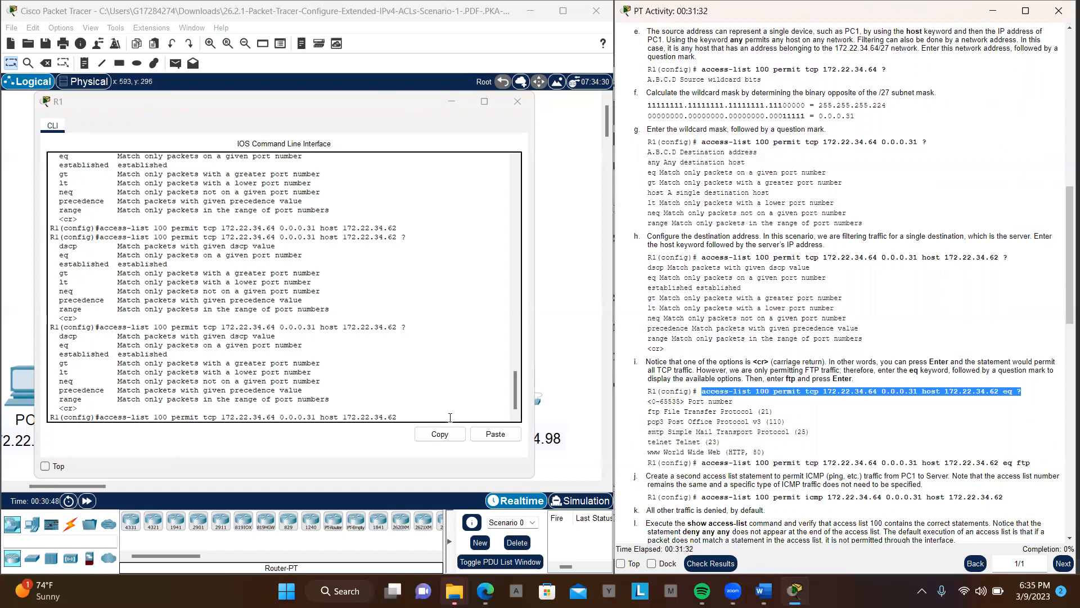
{"action": "left_click", "coordinate": [450, 417]}
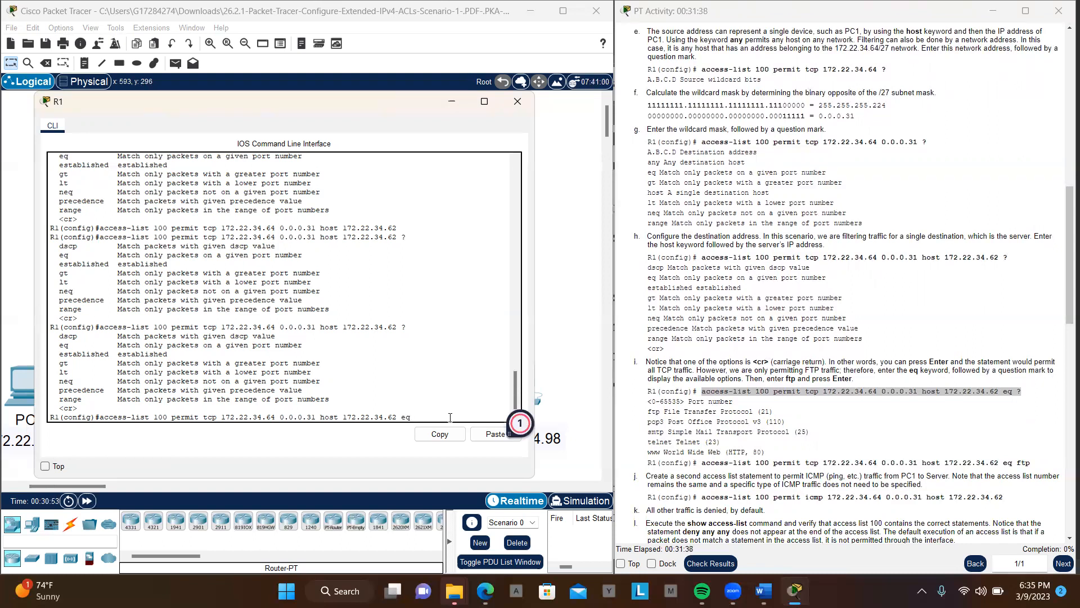
{"action": "type", "text": "?"}
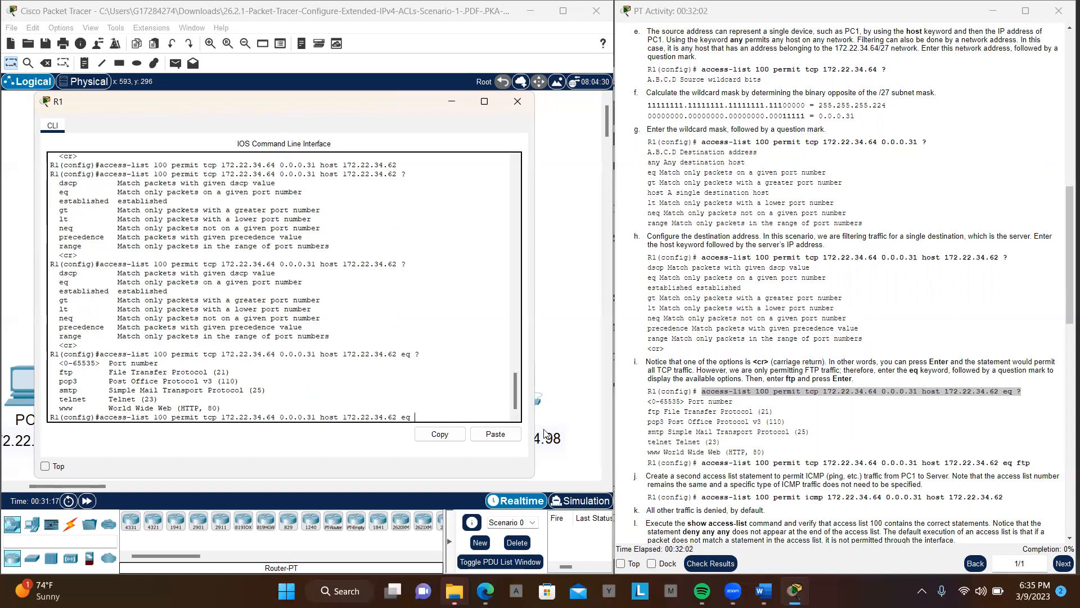
Copy access-list 100 permit tcp 172.22.34.64 0.0.0.31 host 172.22.34.62 eq ftp from instruction i and run it at a clean R1 prompt.
{"action": "scroll", "coordinate": [805, 459], "scroll_direction": "down", "scroll_amount": 3}
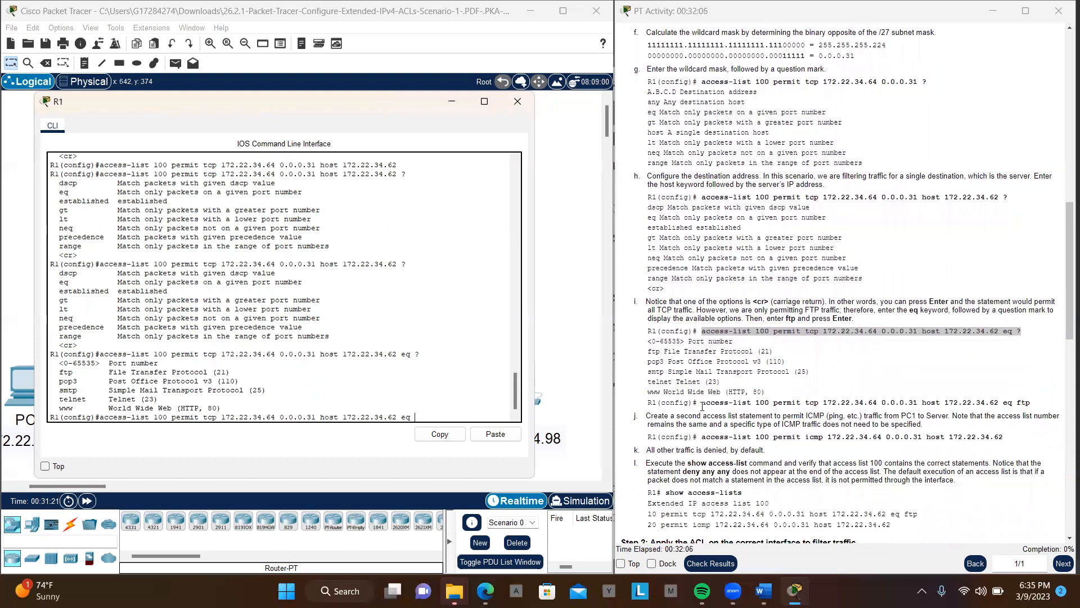
{"action": "left_click_drag", "start_coordinate": [702, 404], "coordinate": [1046, 401]}
{"action": "key", "text": "ctrl+c"}
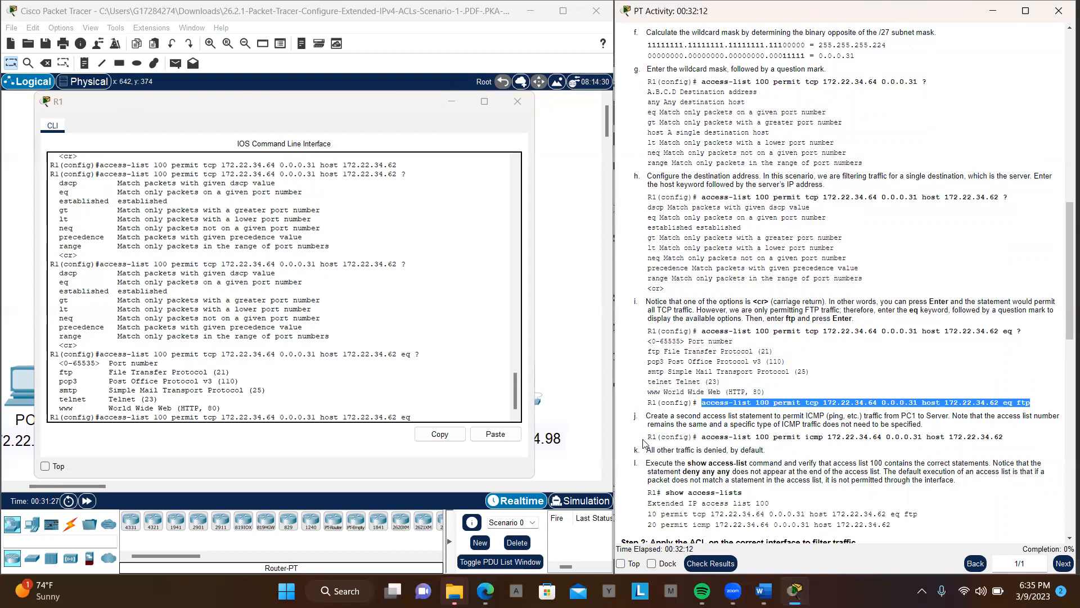
{"action": "left_click", "coordinate": [459, 417]}
{"action": "key", "text": "Return"}
{"action": "key", "text": "Return"}
{"action": "key", "text": "Return"}
{"action": "key", "text": "Return"}
{"action": "key", "text": "Return"}
{"action": "key", "text": "Return"}
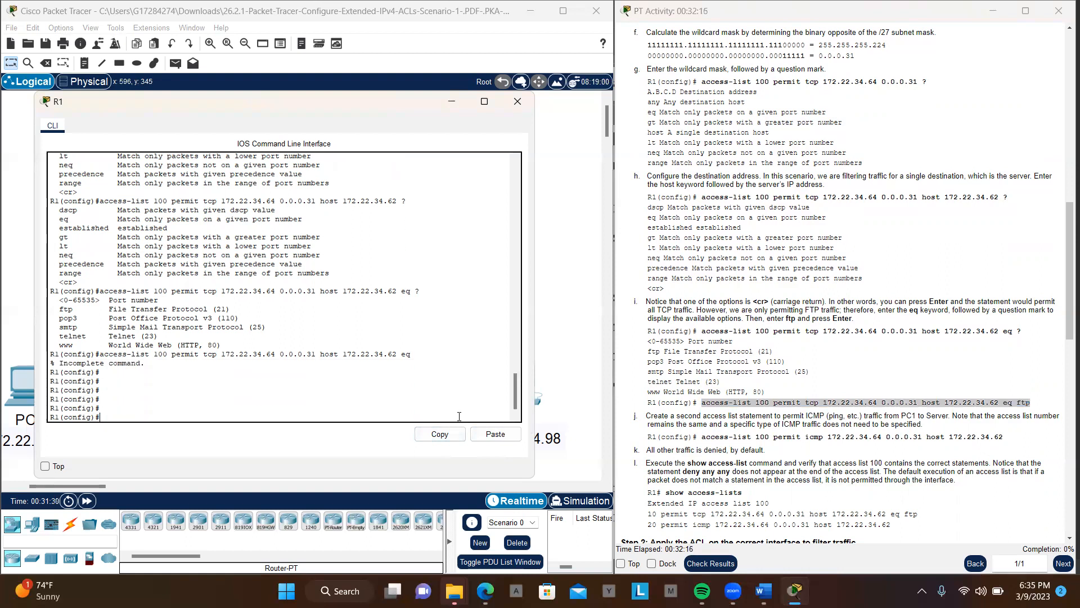
{"action": "left_click", "coordinate": [487, 438]}
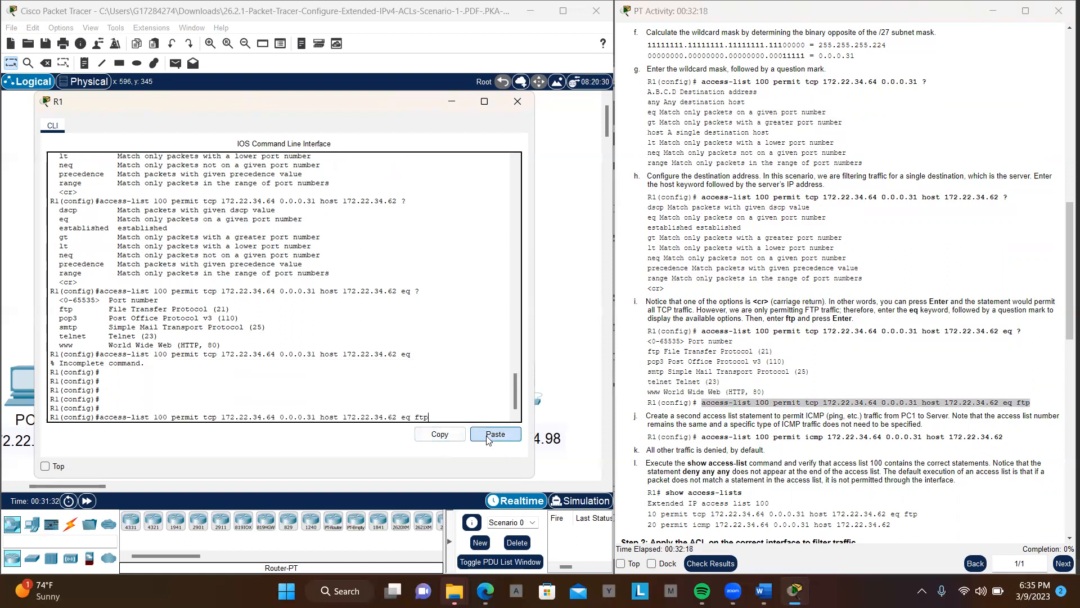
{"action": "key", "text": "Return"}
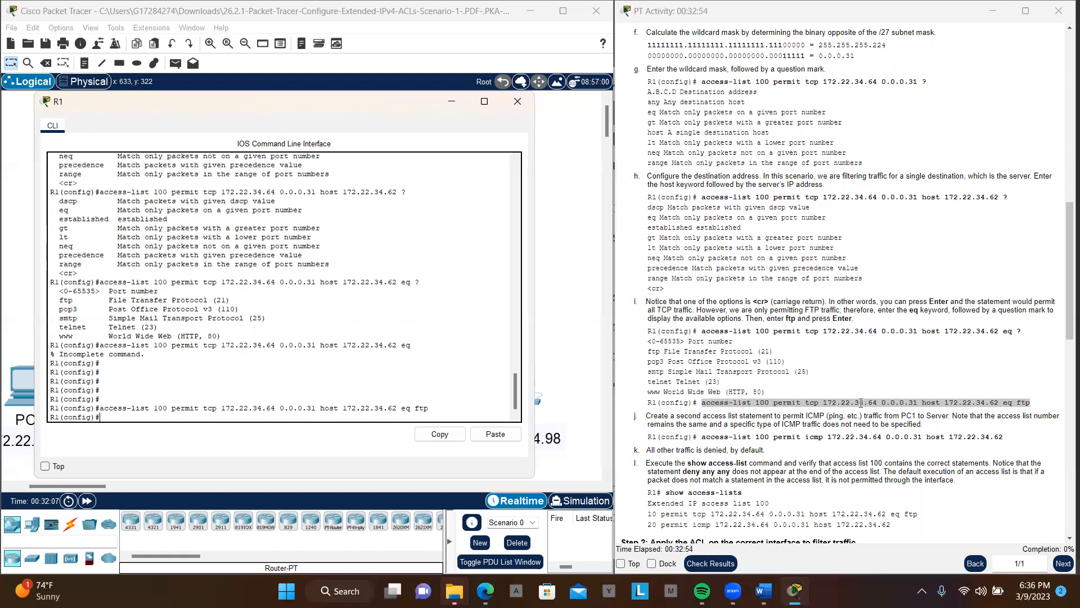
Copy access-list 100 permit icmp 172.22.34.64 0.0.0.31 host 172.22.34.62 from instruction j and run it on R1.
{"action": "scroll", "coordinate": [861, 403], "scroll_direction": "down", "scroll_amount": 1}
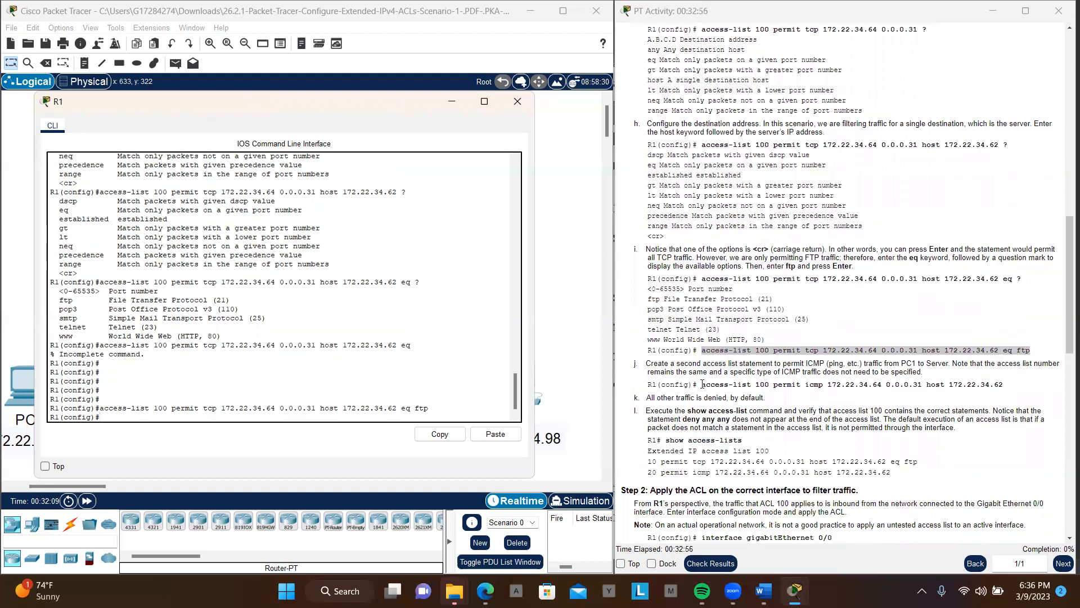
{"action": "mouse_move", "coordinate": [702, 384]}
{"action": "left_mouse_down"}
{"action": "mouse_move", "coordinate": [650, 385]}
{"action": "mouse_move", "coordinate": [982, 383]}
{"action": "mouse_move", "coordinate": [1065, 398]}
{"action": "mouse_move", "coordinate": [698, 385]}
{"action": "left_mouse_up"}
{"action": "key", "text": "ctrl+c"}
{"action": "left_click", "coordinate": [1012, 385]}
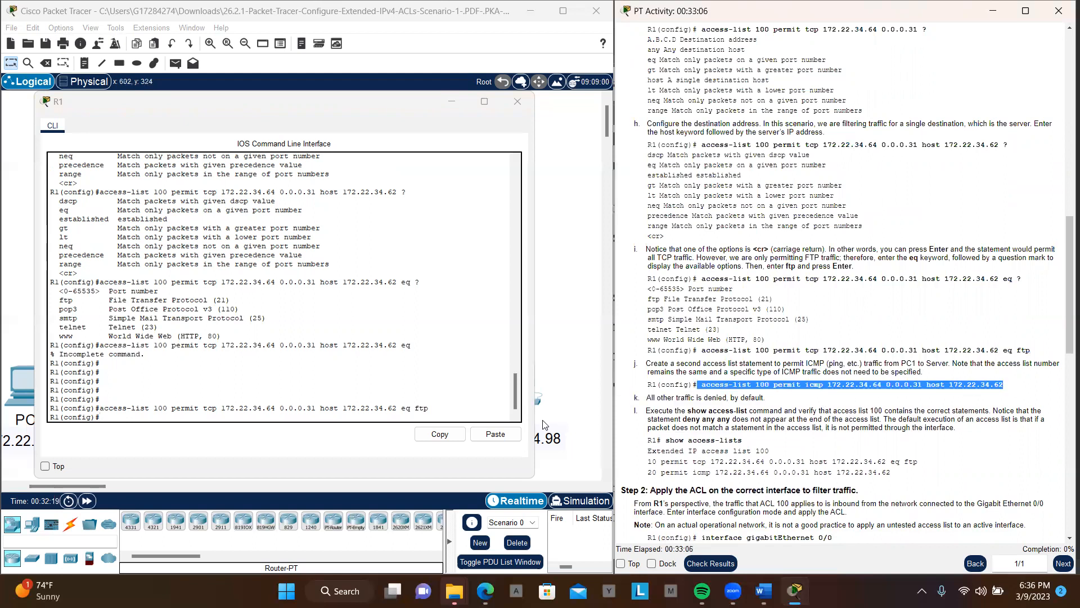
{"action": "left_click", "coordinate": [493, 436]}
{"action": "left_click", "coordinate": [512, 433]}
{"action": "key", "text": "Return"}
{"action": "key", "text": "Return"}
{"action": "key", "text": "Return"}
{"action": "key", "text": "Return"}
{"action": "key", "text": "Return"}
{"action": "key", "text": "Return"}
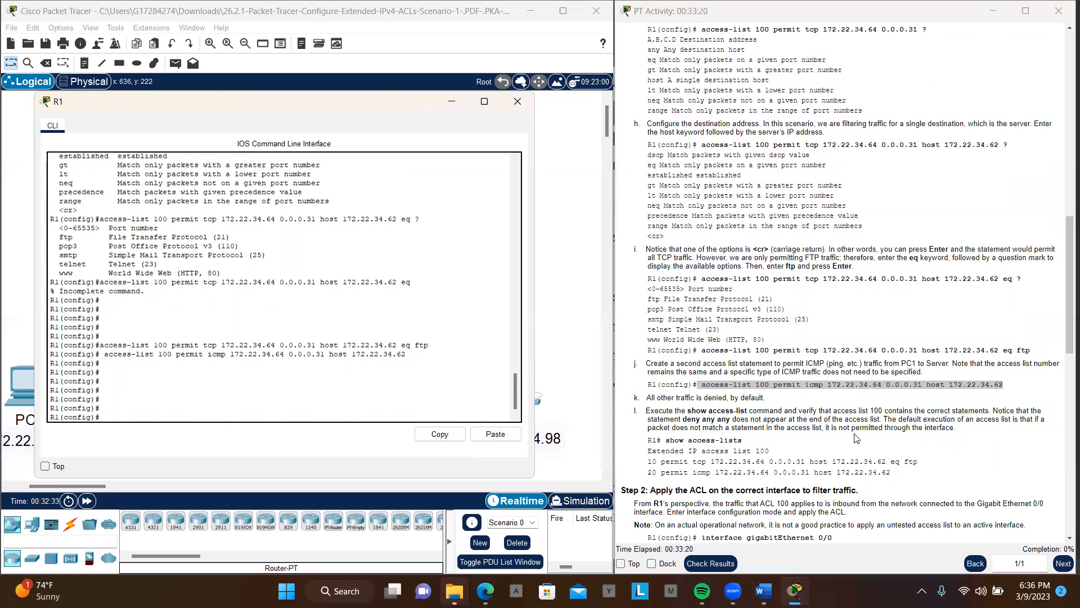
Copy show access-lists from instruction l and try to run it in R1's global configuration mode.
{"action": "scroll", "coordinate": [855, 438], "scroll_direction": "down", "scroll_amount": 3}
{"action": "scroll", "coordinate": [856, 438], "scroll_direction": "down", "scroll_amount": 1}
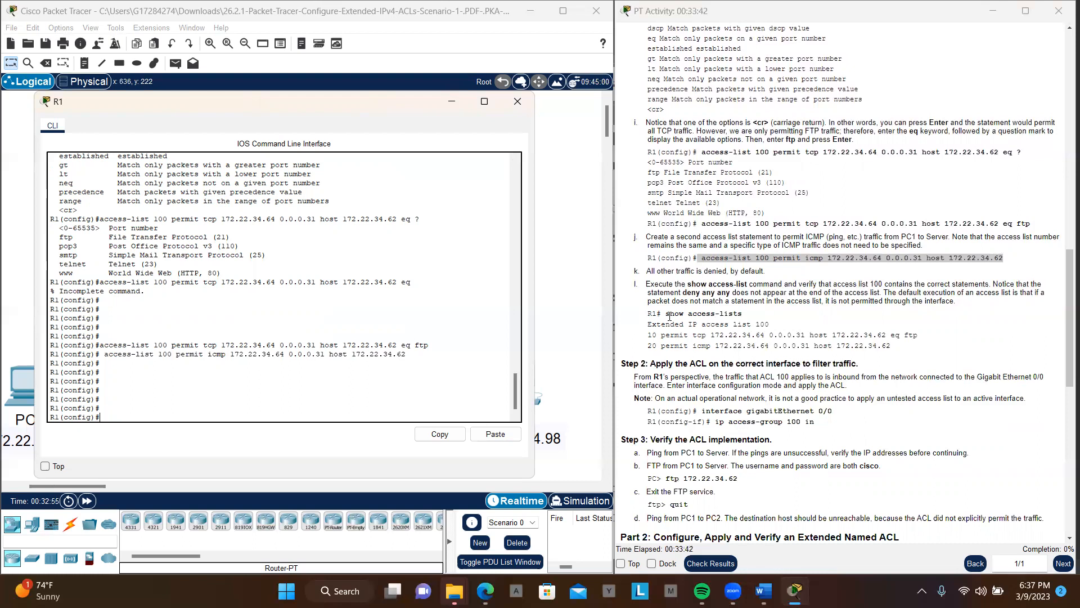
{"action": "left_click_drag", "start_coordinate": [669, 315], "coordinate": [747, 314]}
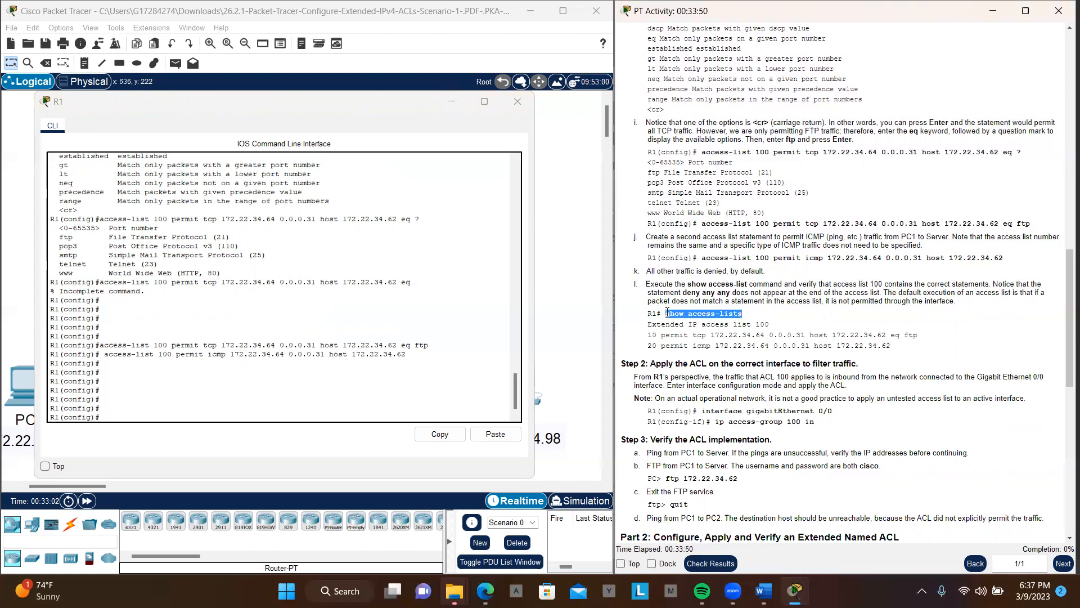
{"action": "left_click", "coordinate": [496, 434]}
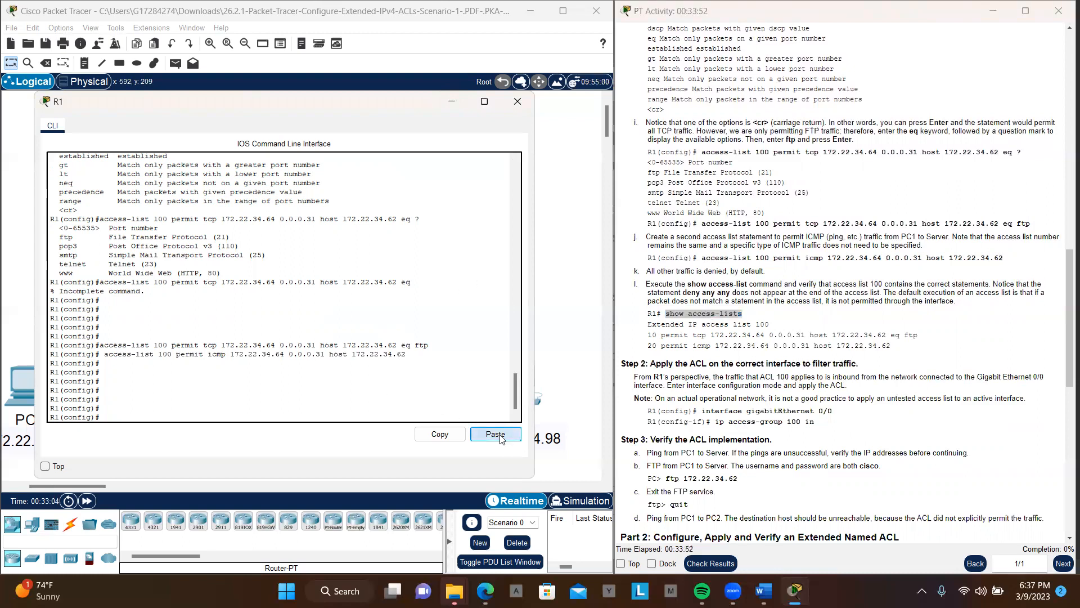
{"action": "key", "text": "Return"}
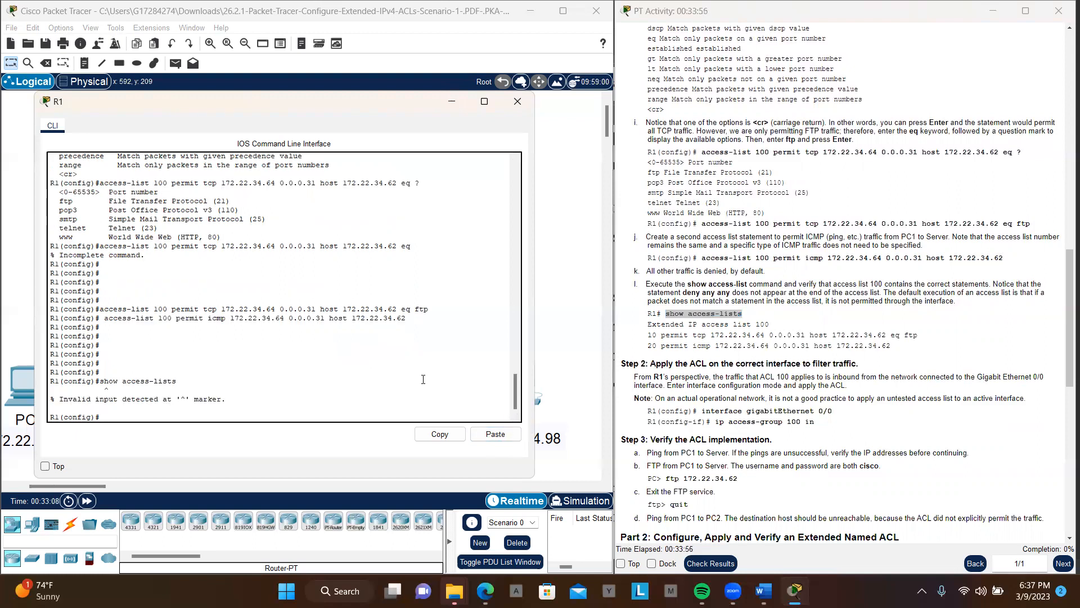
Leave R1's configuration mode with end and run show access-lists to check the ACL 100 statements.
{"action": "type", "text": "end"}
{"action": "key", "text": "Return"}
{"action": "left_click", "coordinate": [491, 434]}
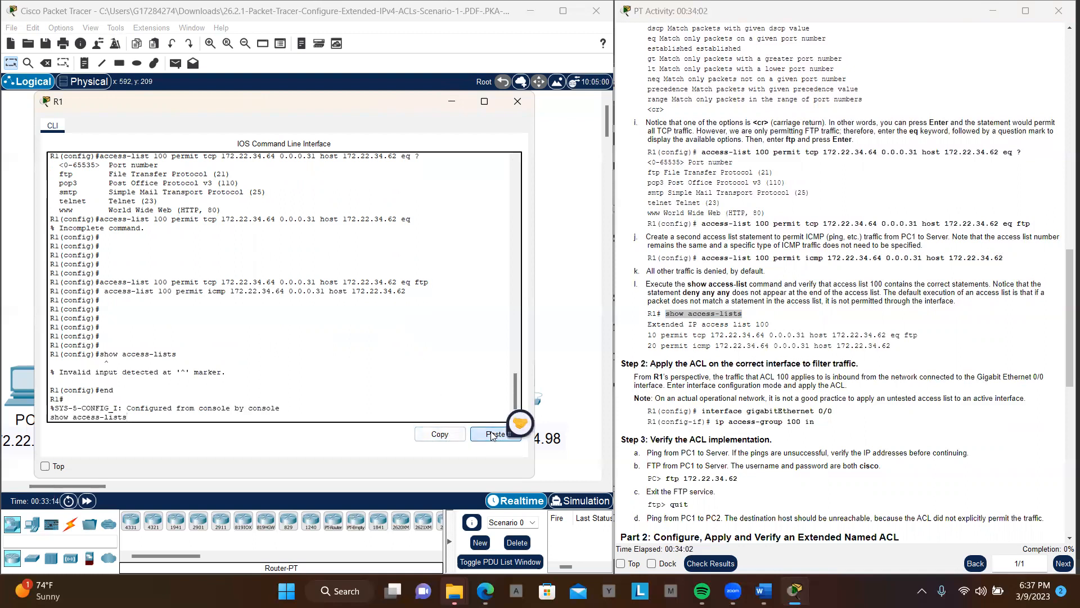
{"action": "key", "text": "Return"}
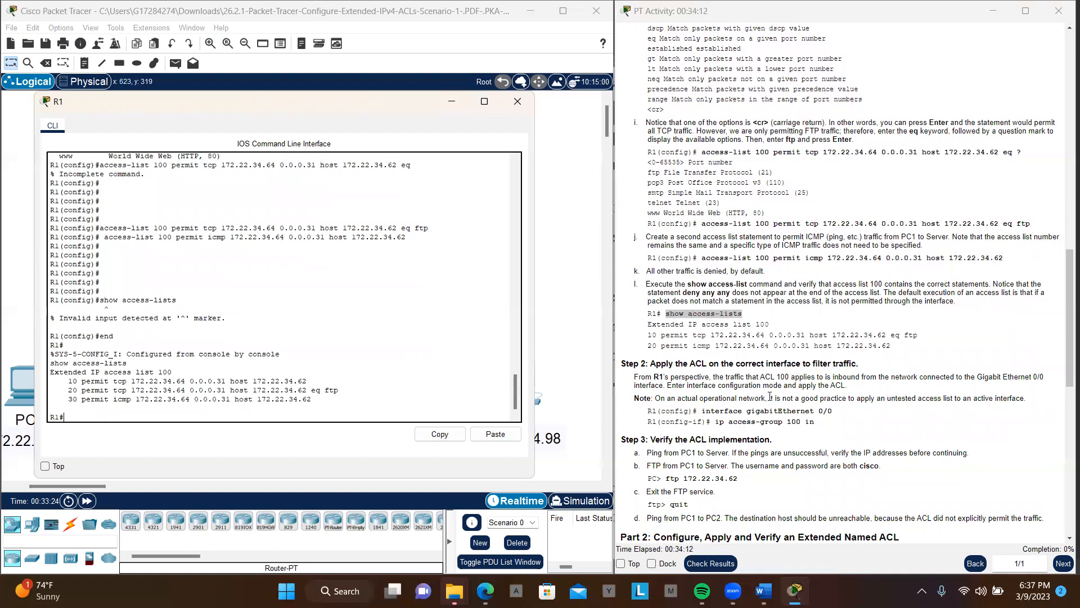
Return R1 to global configuration mode with config t and run interface gigabitEthernet 0/0 copied from Step 2.
{"action": "scroll", "coordinate": [770, 396], "scroll_direction": "down", "scroll_amount": 2}
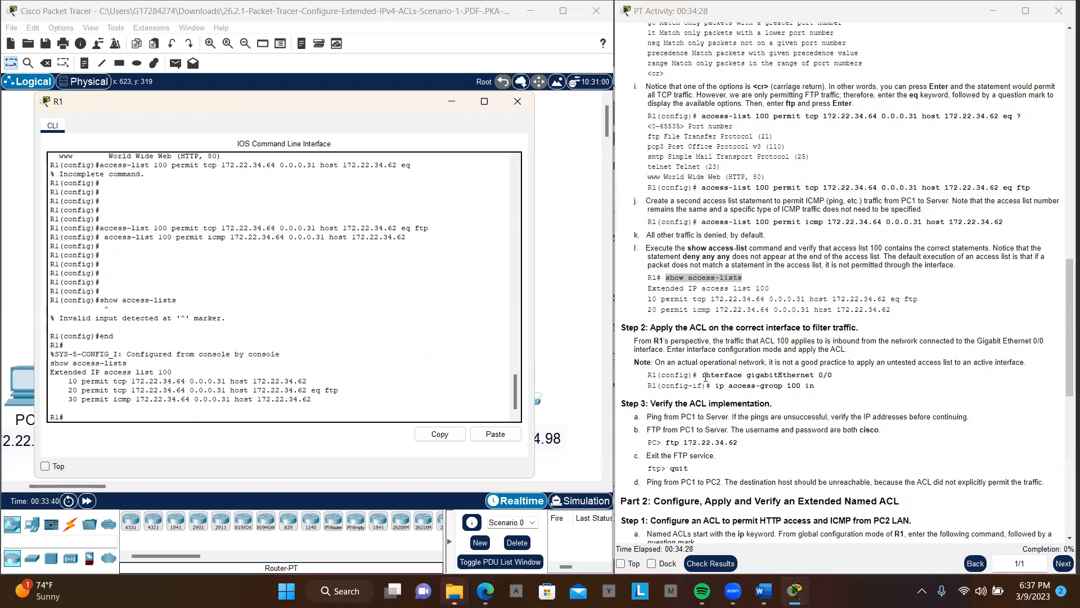
{"action": "type", "text": "config t"}
{"action": "key", "text": "Return"}
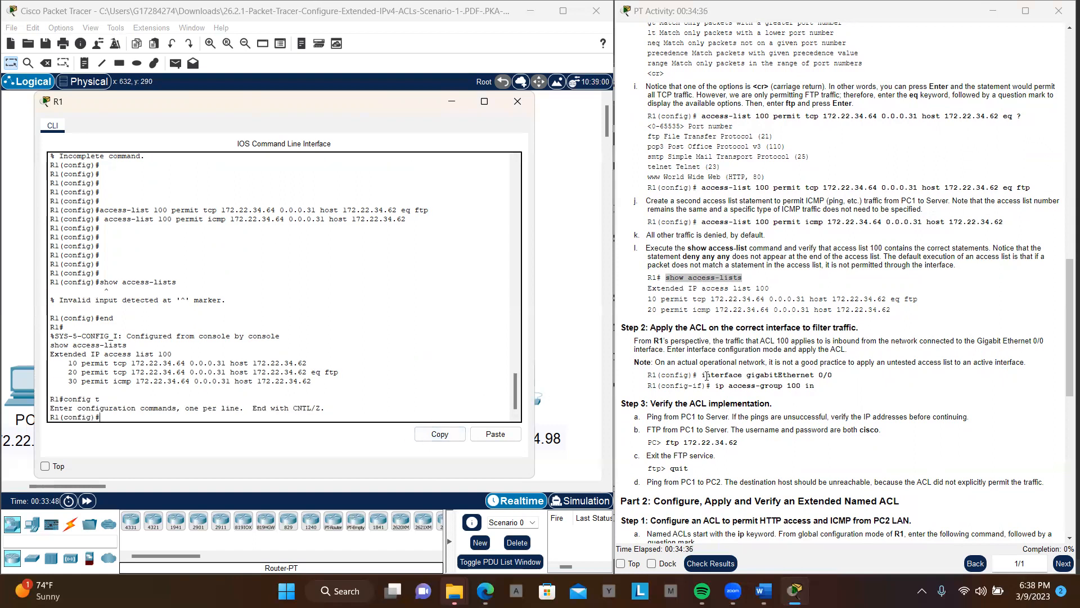
{"action": "left_click_drag", "start_coordinate": [701, 376], "coordinate": [832, 375]}
{"action": "key", "text": "ctrl+c"}
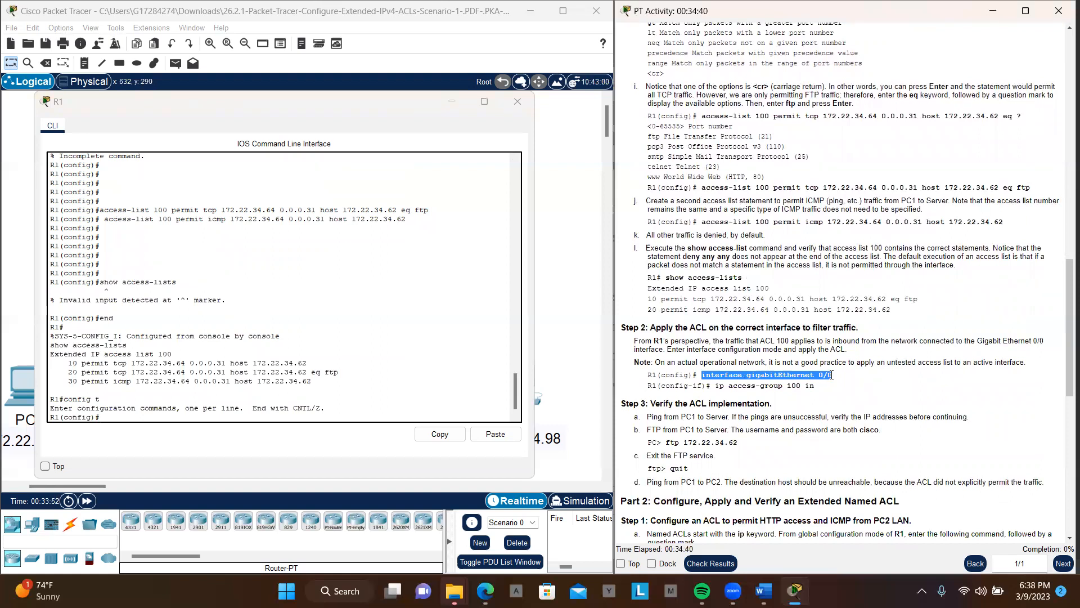
{"action": "left_click", "coordinate": [345, 414]}
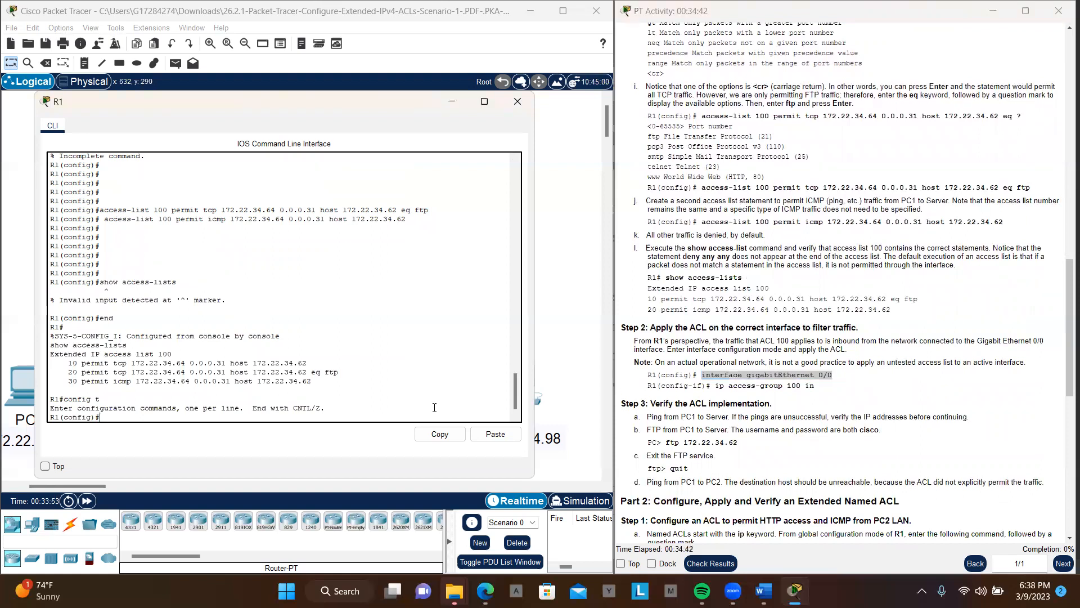
{"action": "left_click", "coordinate": [495, 435]}
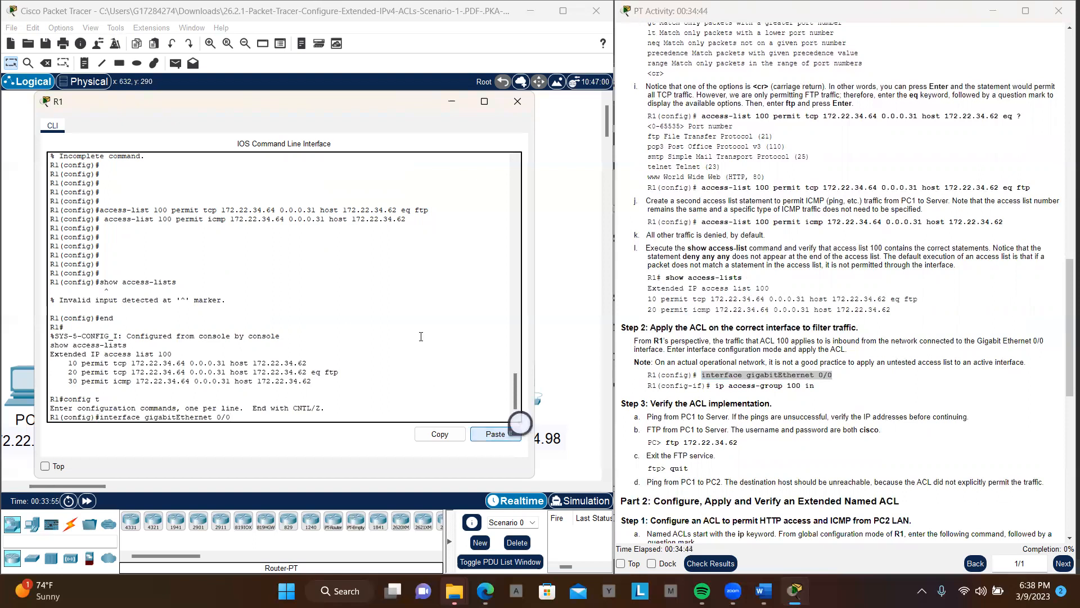
{"action": "key", "text": "Return"}
{"action": "key", "text": "Return"}
{"action": "key", "text": "Return"}
{"action": "key", "text": "Return"}
{"action": "key", "text": "Return"}
{"action": "key", "text": "Return"}
{"action": "key", "text": "Return"}
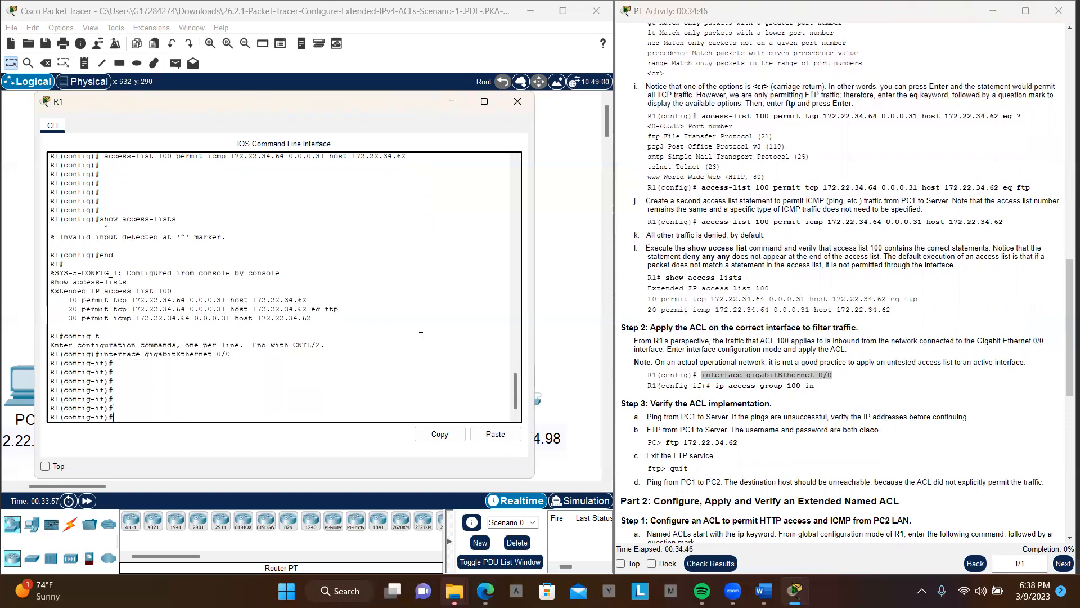
Apply ACL 100 inbound on R1's G0/0 interface by copying ip access-group 100 in from Step 2 and running it.
{"action": "left_click", "coordinate": [729, 387]}
{"action": "left_click_drag", "start_coordinate": [715, 387], "coordinate": [820, 386]}
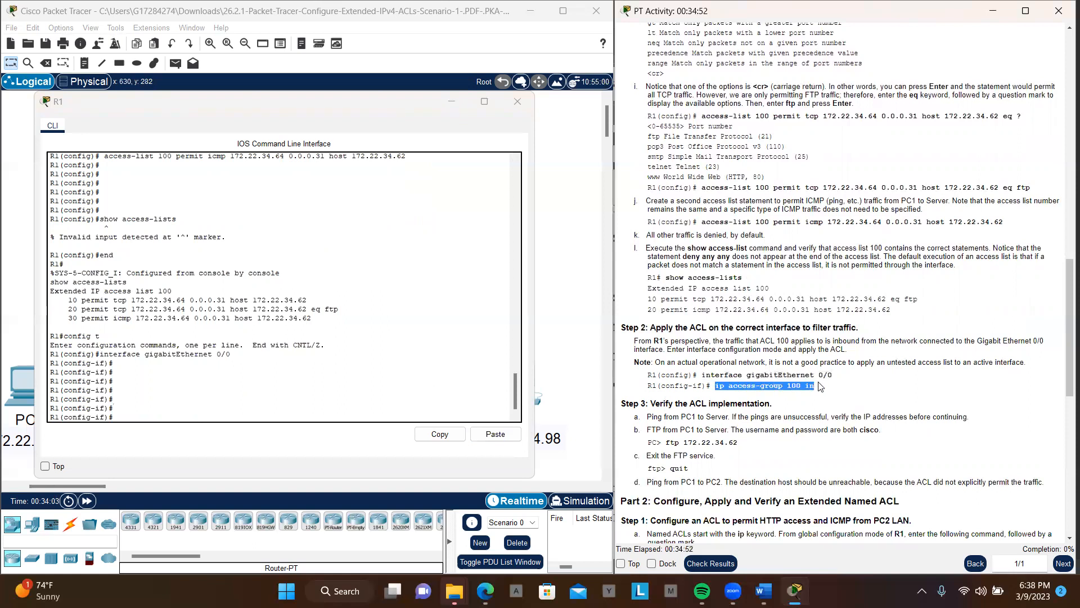
{"action": "left_click", "coordinate": [495, 435]}
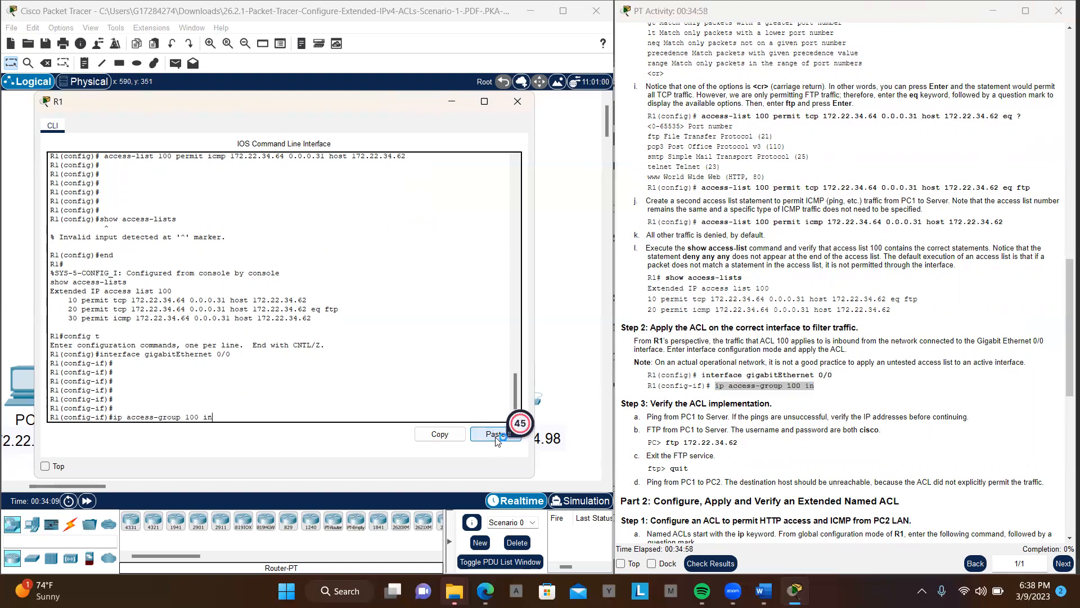
{"action": "key", "text": "Return"}
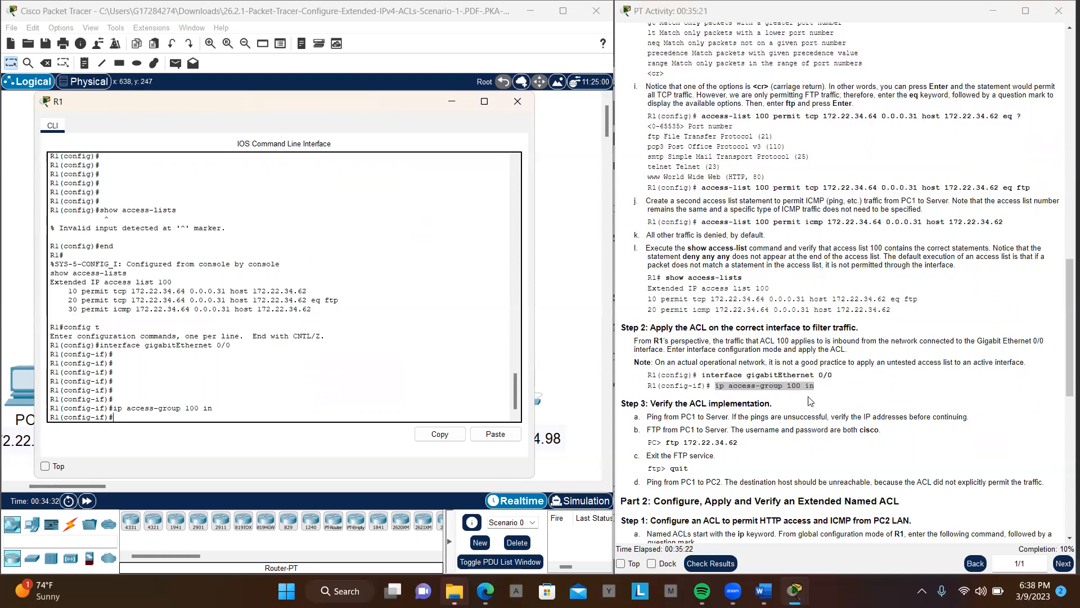
Minimize R1's window, open PC1's Command Prompt and move its window clear of the instructions.
{"action": "scroll", "coordinate": [825, 406], "scroll_direction": "down", "scroll_amount": 2}
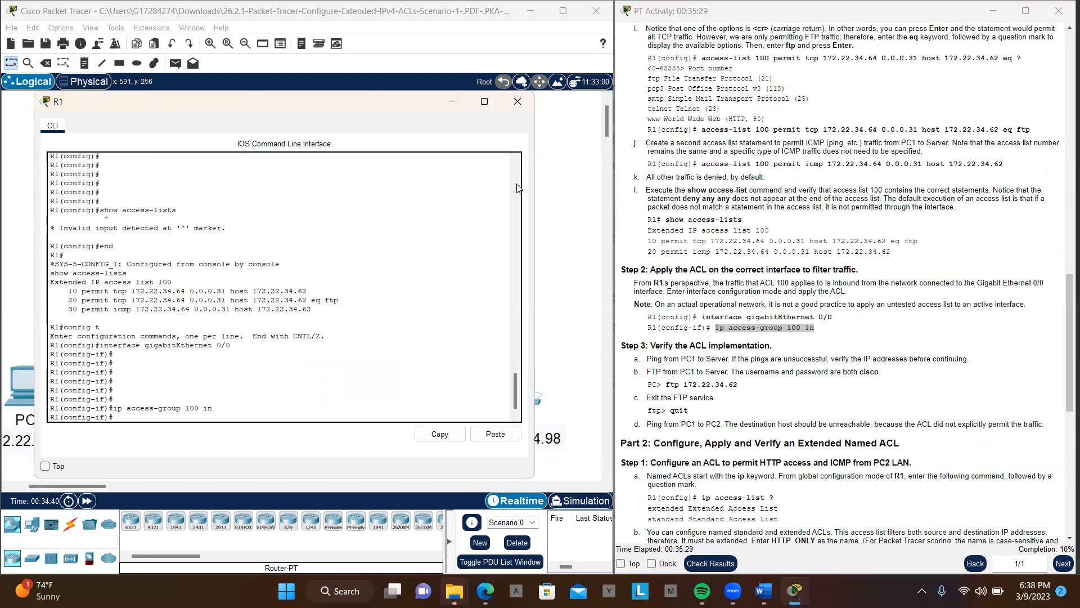
{"action": "left_click", "coordinate": [451, 106]}
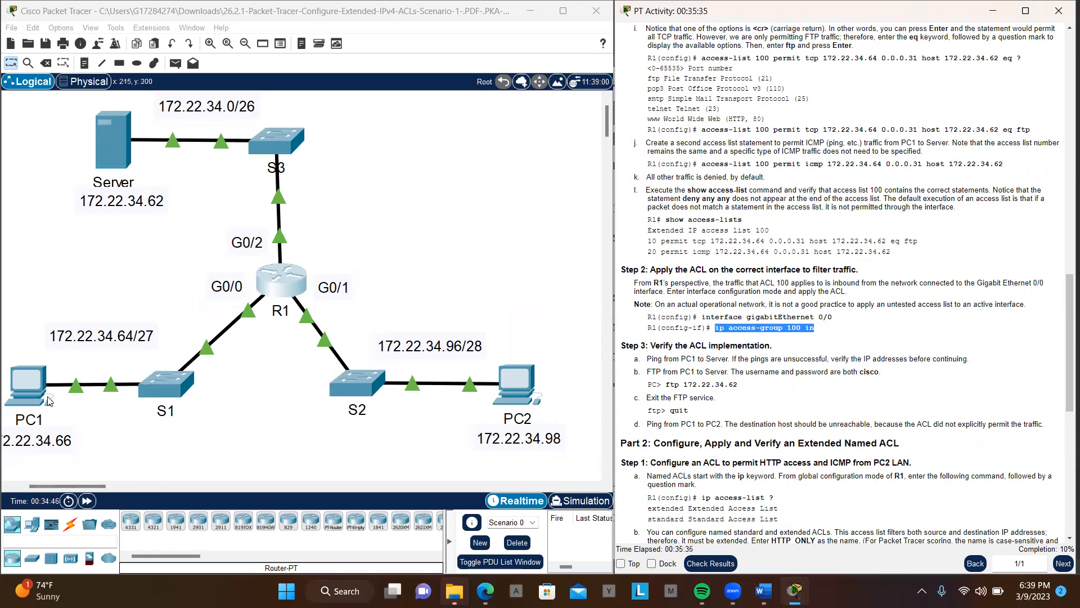
{"action": "left_click", "coordinate": [25, 395]}
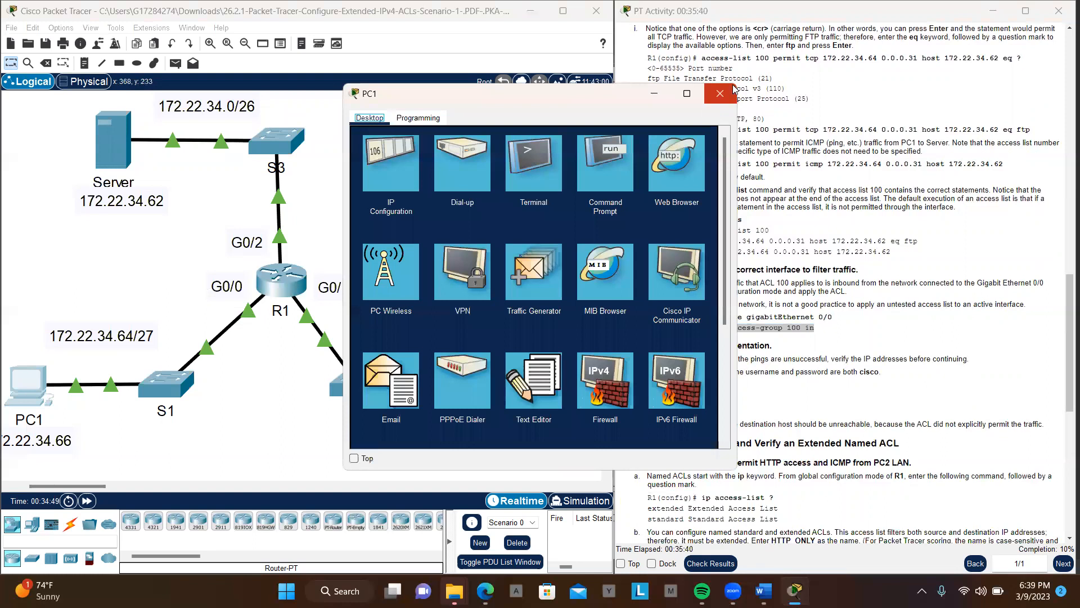
{"action": "left_click", "coordinate": [624, 168]}
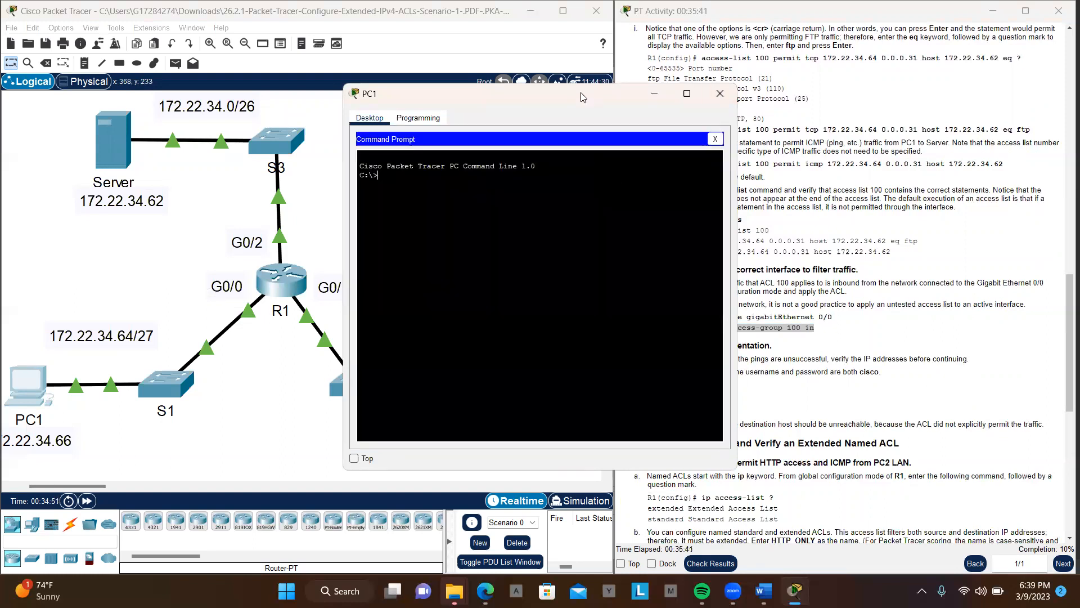
{"action": "left_click_drag", "start_coordinate": [580, 92], "coordinate": [374, 137]}
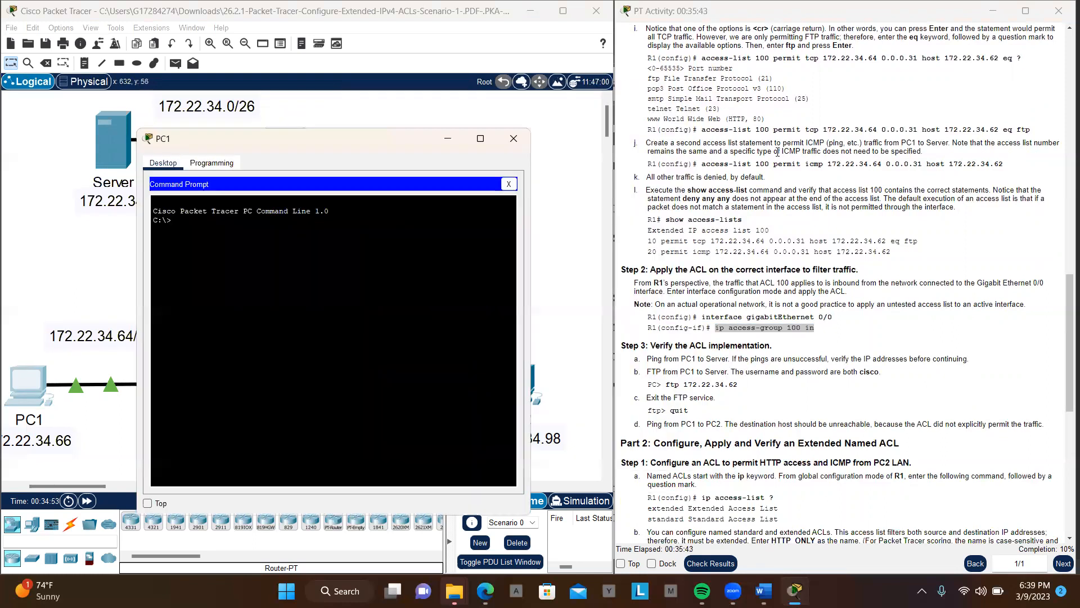
Copy the Server's IP address 172.22.34.62 from the Addressing Table in the activity instructions.
{"action": "scroll", "coordinate": [777, 152], "scroll_direction": "up", "scroll_amount": 6}
{"action": "scroll", "coordinate": [777, 152], "scroll_direction": "up", "scroll_amount": 10}
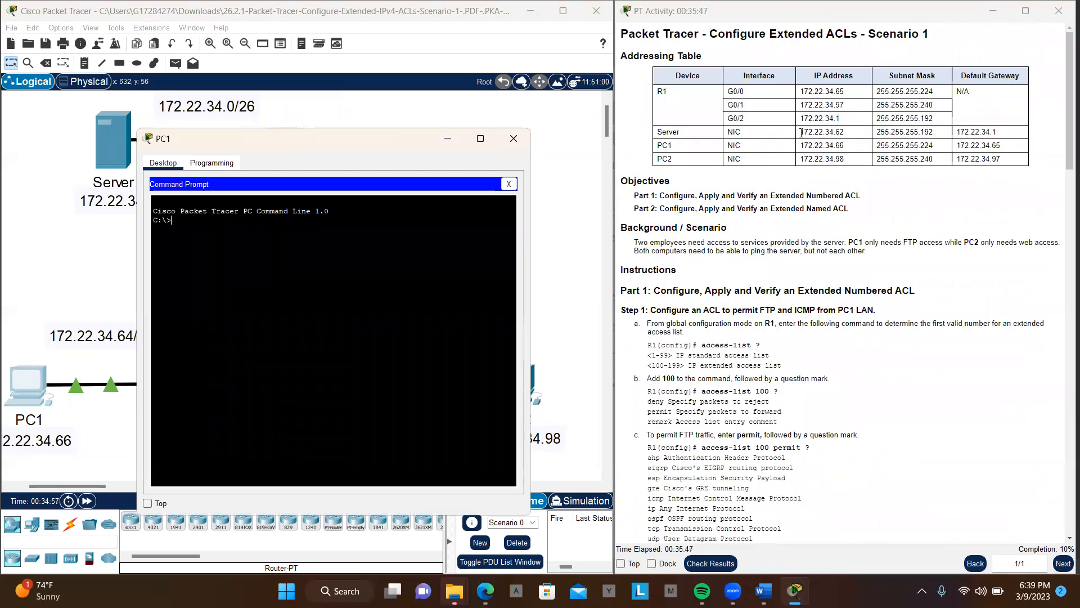
{"action": "left_click_drag", "start_coordinate": [801, 132], "coordinate": [860, 130]}
{"action": "key", "text": "ctrl+c"}
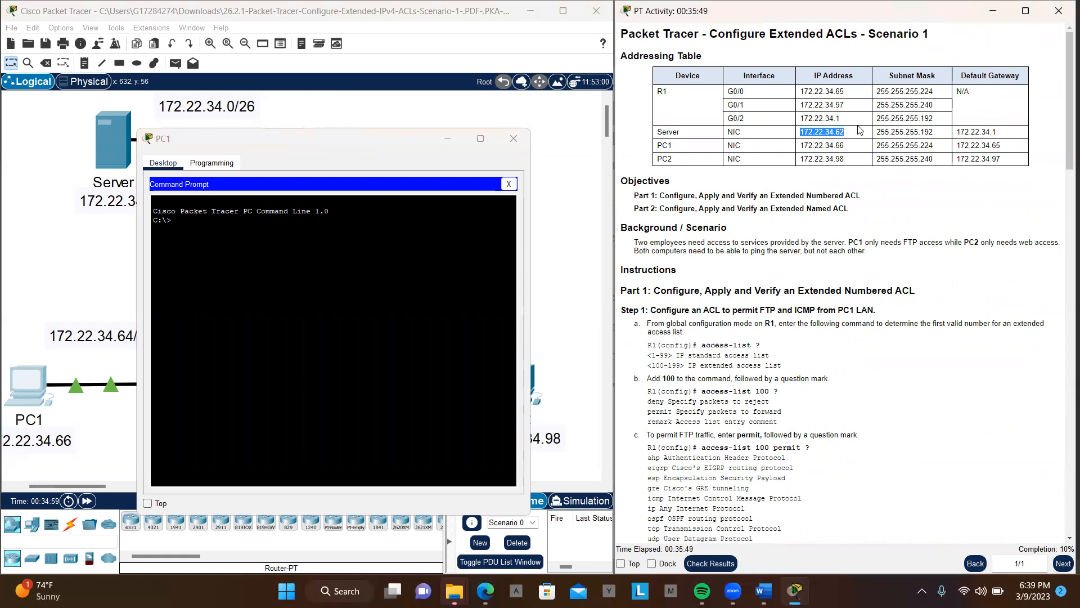
Ping the Server at 172.22.34.62 from PC1's Command Prompt using the copied address.
{"action": "left_click", "coordinate": [310, 270]}
{"action": "key", "text": "Return"}
{"action": "key", "text": "Return"}
{"action": "key", "text": "Return"}
{"action": "key", "text": "Return"}
{"action": "type", "text": "ping"}
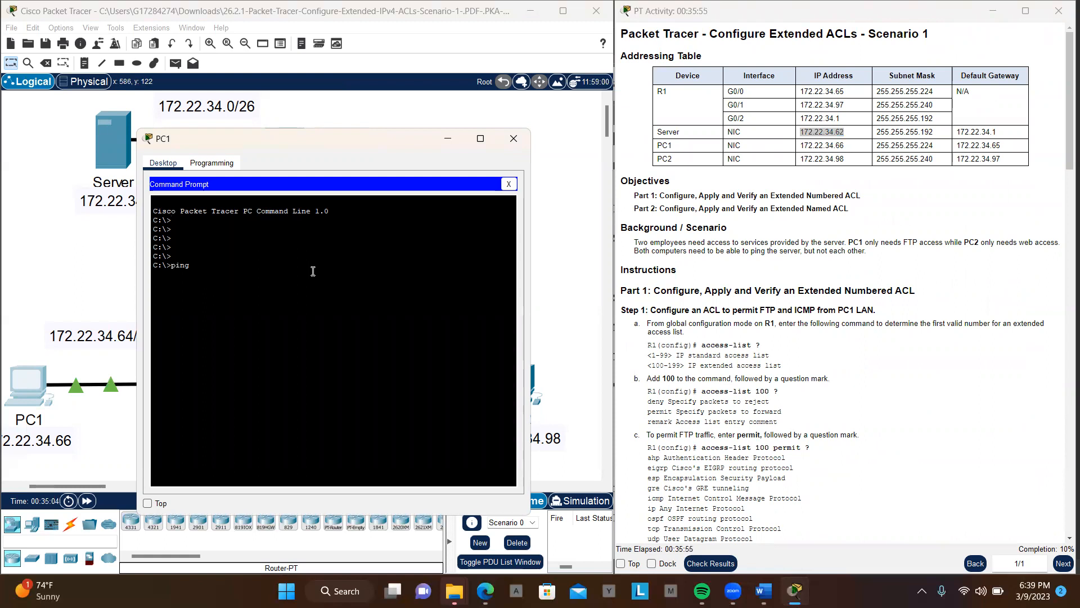
{"action": "right_click", "coordinate": [313, 271]}
{"action": "left_click", "coordinate": [340, 292]}
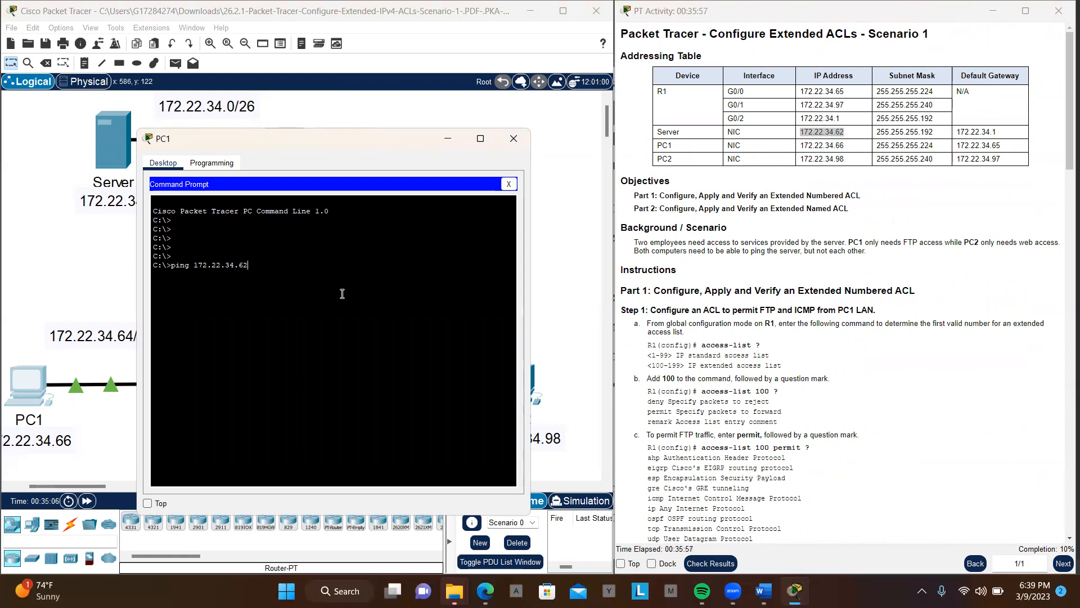
{"action": "key", "text": "Return"}
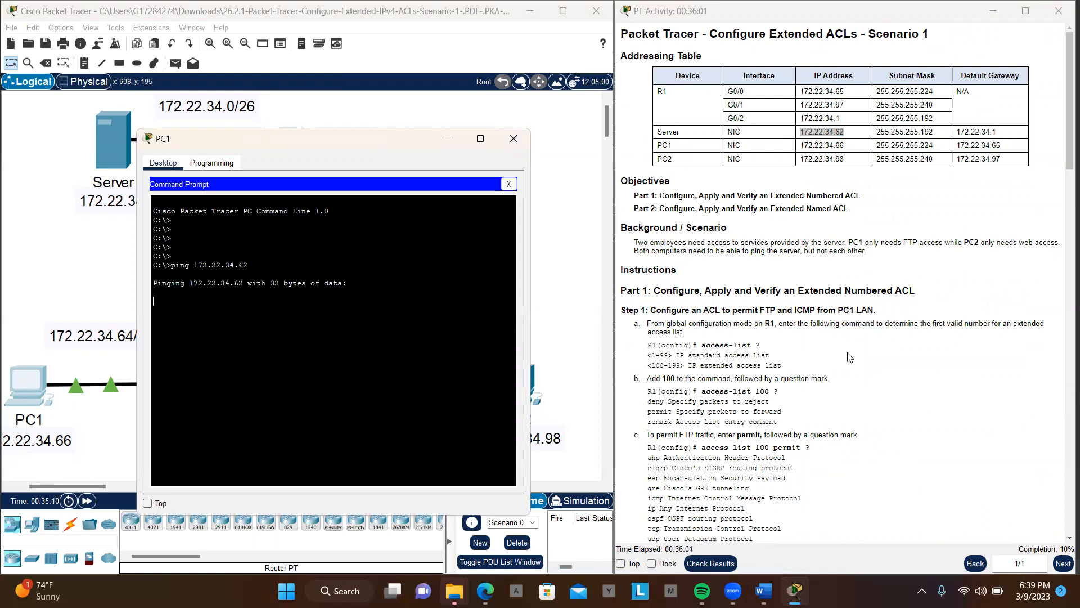
Add blank lines after the ping output and copy the command ftp 172.22.34.62 from Part 1, Step 3 of the instructions.
{"action": "scroll", "coordinate": [850, 357], "scroll_direction": "down", "scroll_amount": 7}
{"action": "scroll", "coordinate": [849, 358], "scroll_direction": "down", "scroll_amount": 5}
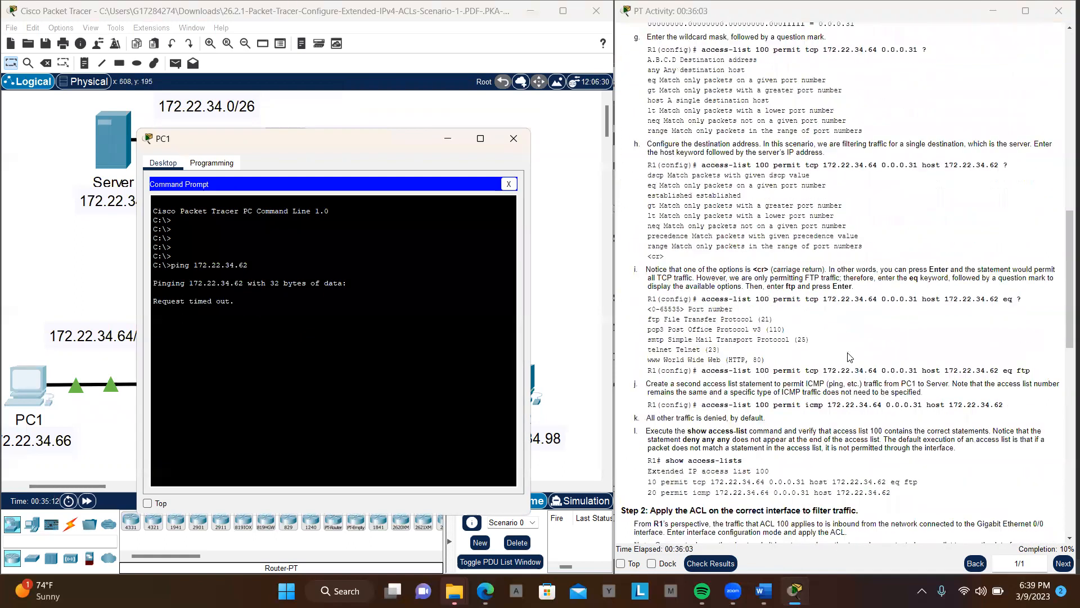
{"action": "scroll", "coordinate": [850, 358], "scroll_direction": "down", "scroll_amount": 3}
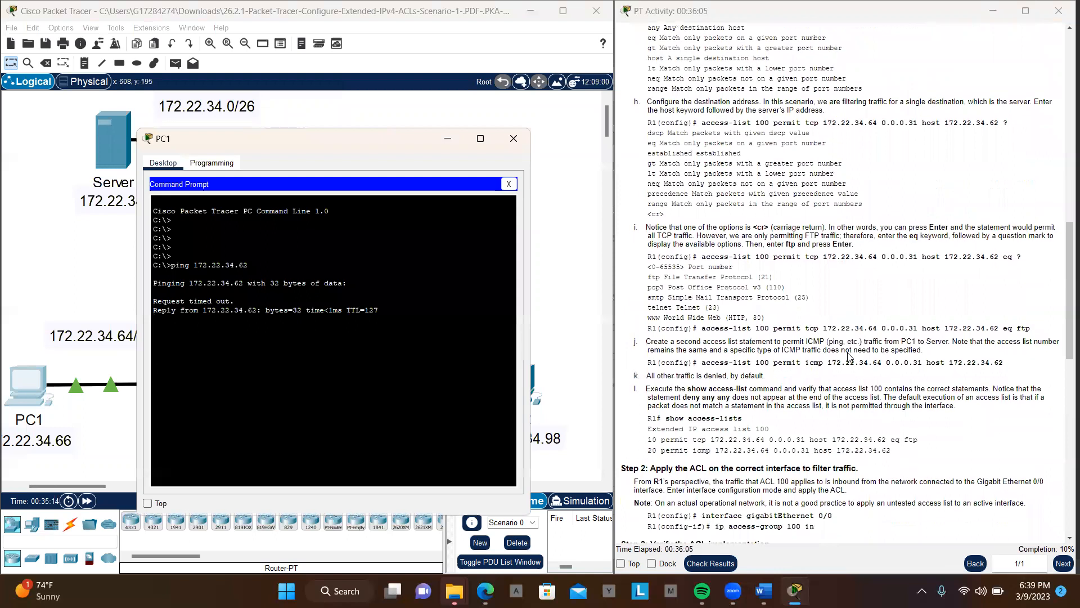
{"action": "scroll", "coordinate": [849, 357], "scroll_direction": "down", "scroll_amount": 3}
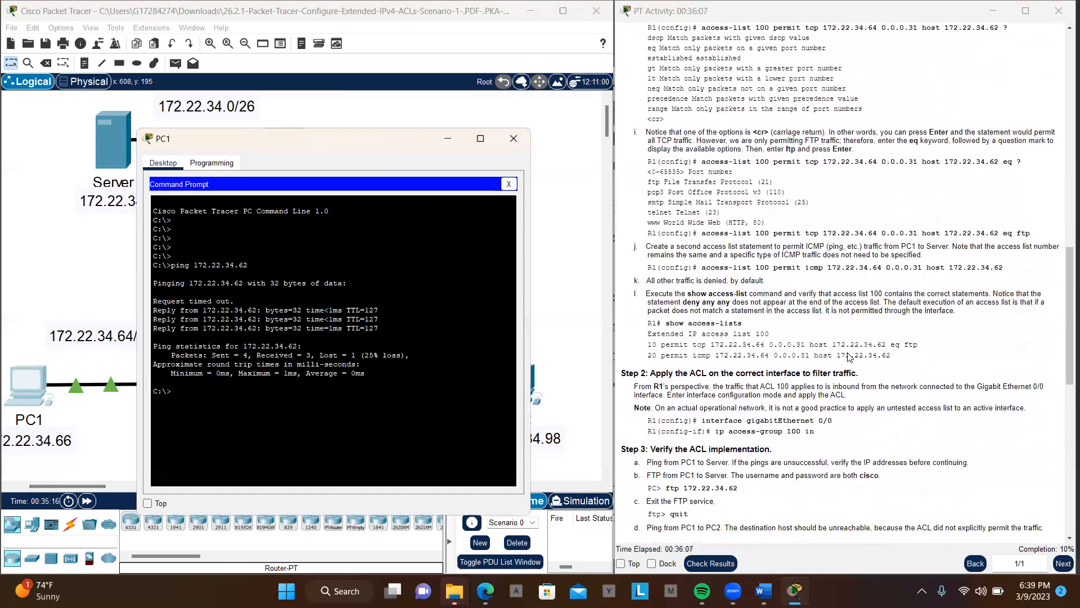
{"action": "scroll", "coordinate": [849, 357], "scroll_direction": "down", "scroll_amount": 2}
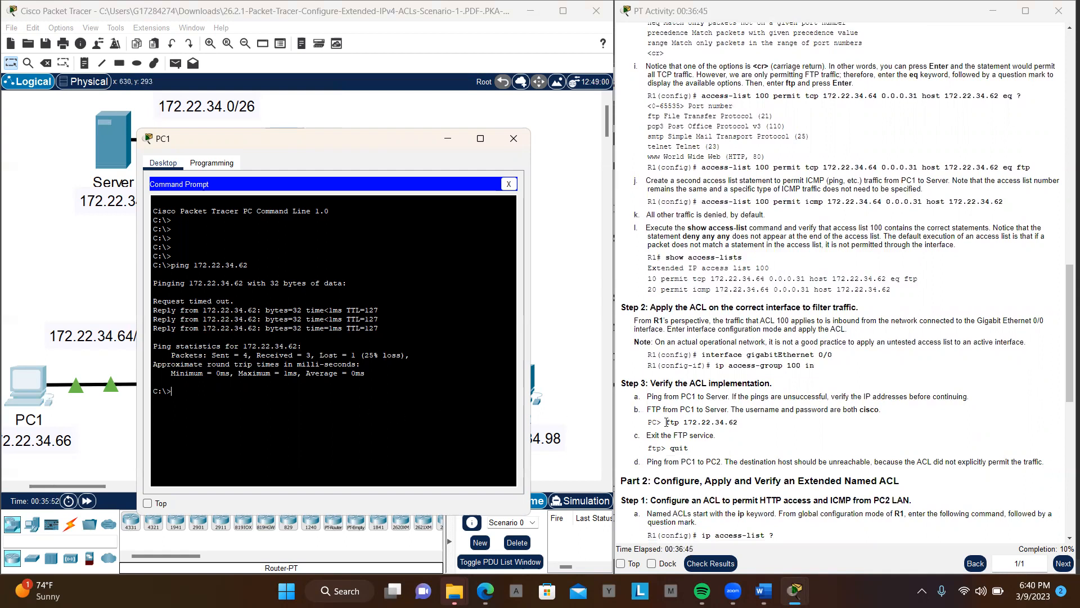
{"action": "key", "text": "Return"}
{"action": "key", "text": "Return"}
{"action": "key", "text": "Return"}
{"action": "key", "text": "Return"}
{"action": "left_click", "coordinate": [740, 423]}
{"action": "left_click_drag", "start_coordinate": [739, 421], "coordinate": [667, 426]}
{"action": "key", "text": "ctrl+c"}
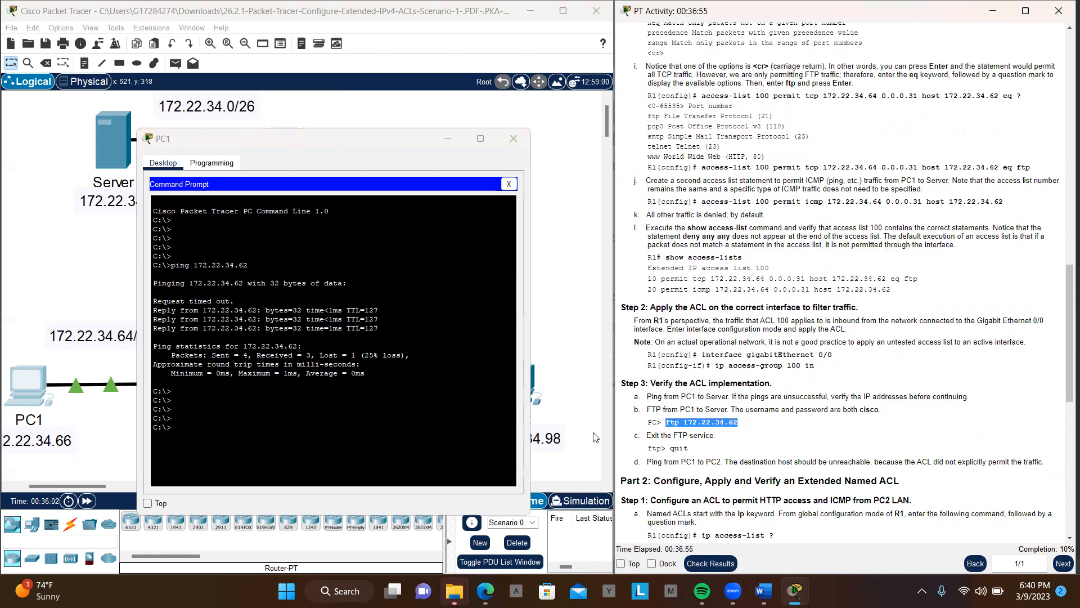
Move PC1's window up and run the copied command ftp 172.22.34.62 in its Command Prompt.
{"action": "left_click", "coordinate": [380, 428]}
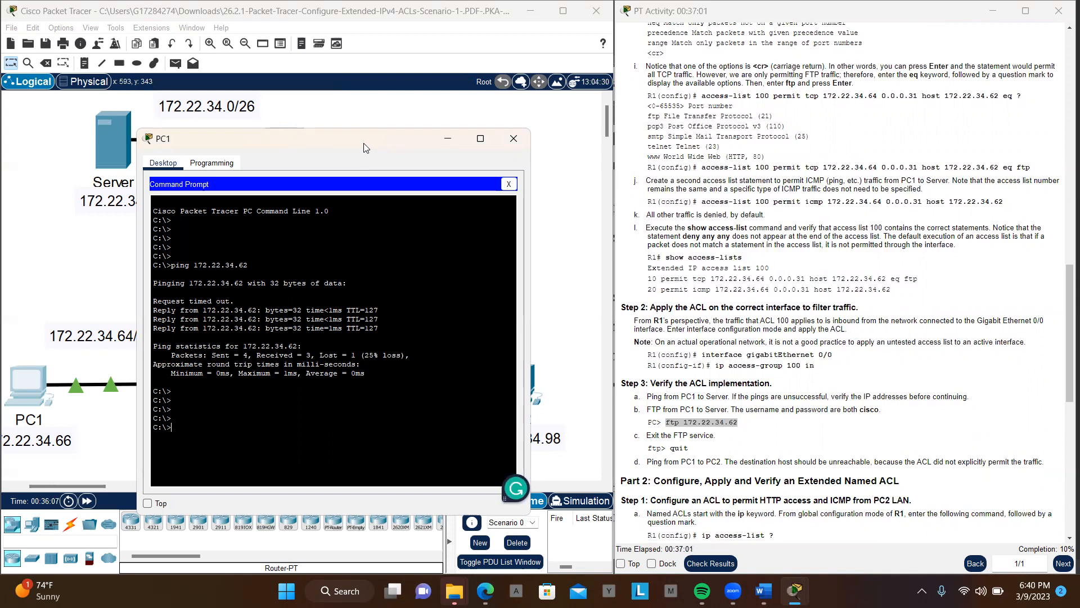
{"action": "left_click_drag", "start_coordinate": [364, 148], "coordinate": [368, 103]}
{"action": "right_click", "coordinate": [353, 319]}
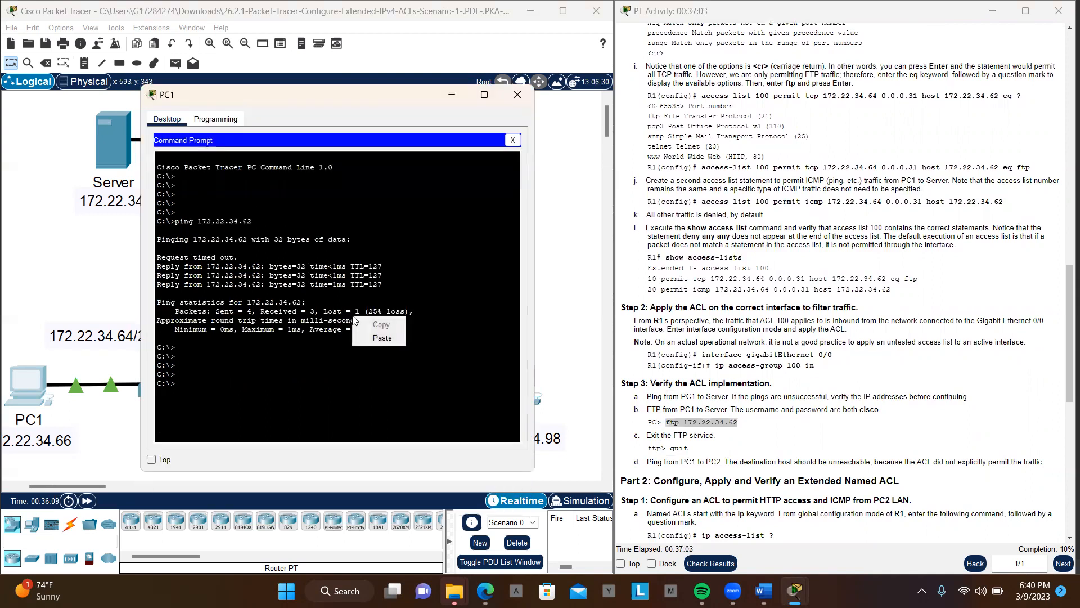
{"action": "left_click", "coordinate": [393, 338]}
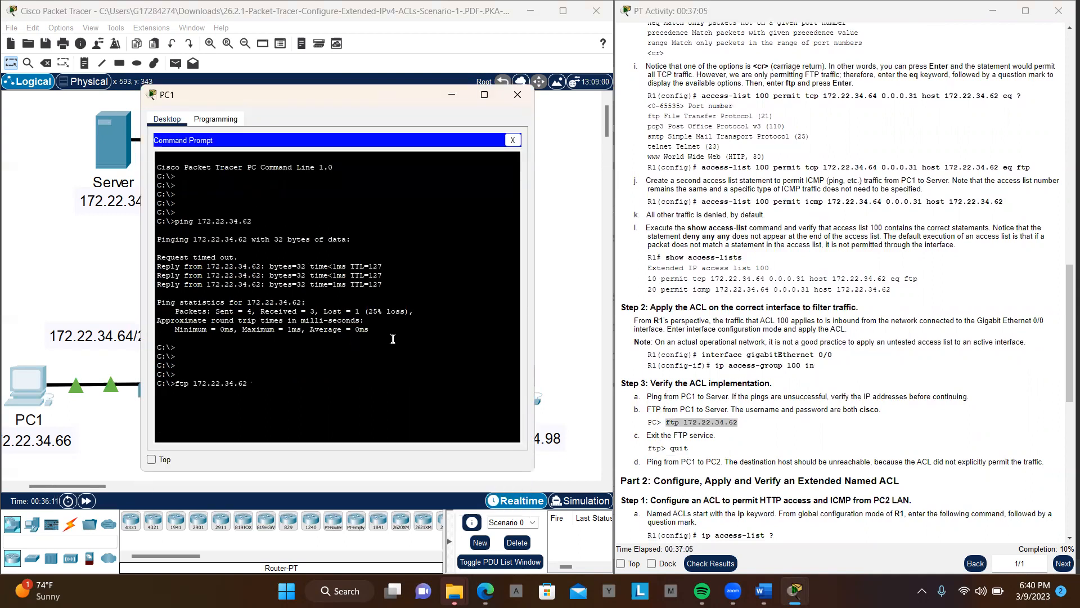
{"action": "key", "text": "Return"}
Log in to the Server's FTP service with the username and password given in Step 3, and add blank ftp prompt lines.
{"action": "type", "text": "cisco"}
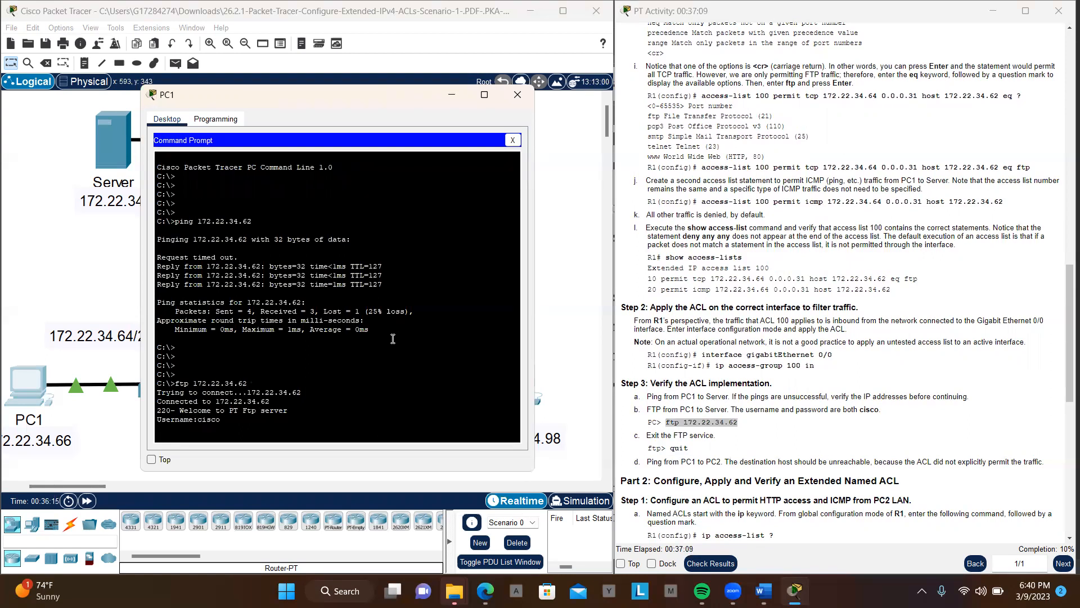
{"action": "key", "text": "Return"}
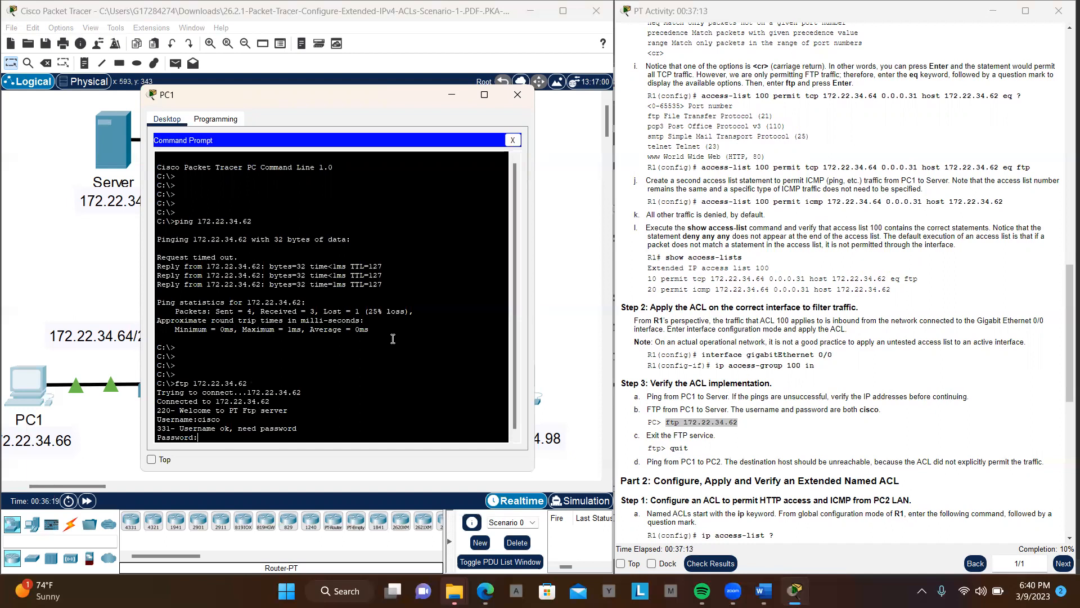
{"action": "key", "text": "Return"}
{"action": "key", "text": "Return"}
{"action": "key", "text": "Return"}
{"action": "key", "text": "Return"}
{"action": "key", "text": "Return"}
{"action": "key", "text": "Return"}
{"action": "key", "text": "Return"}
{"action": "key", "text": "Return"}
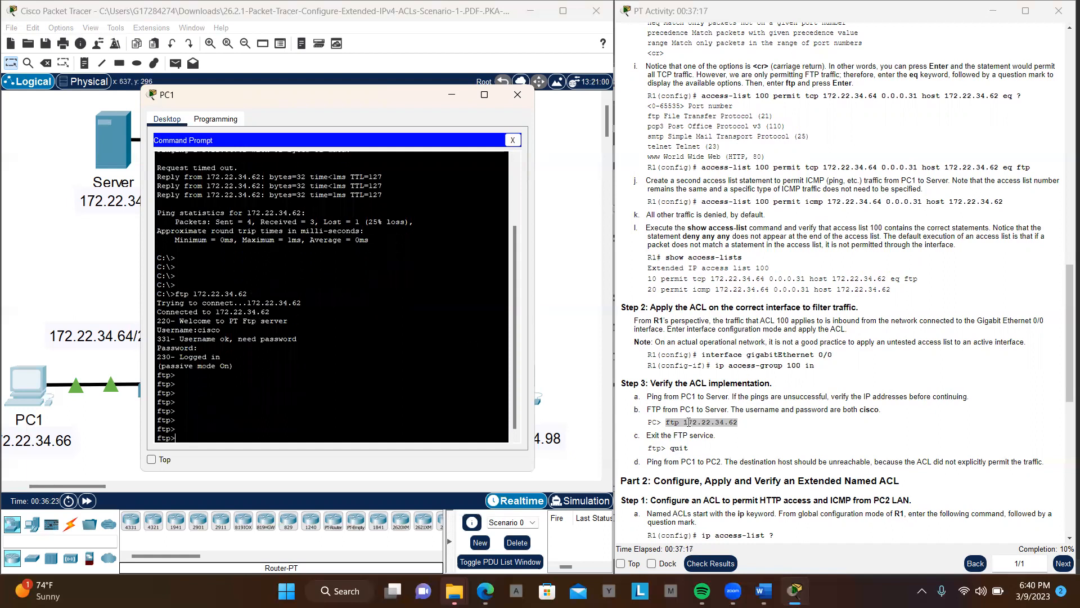
Try to leave the FTP session with the exit command.
{"action": "type", "text": "exit"}
{"action": "key", "text": "Return"}
{"action": "key", "text": "Return"}
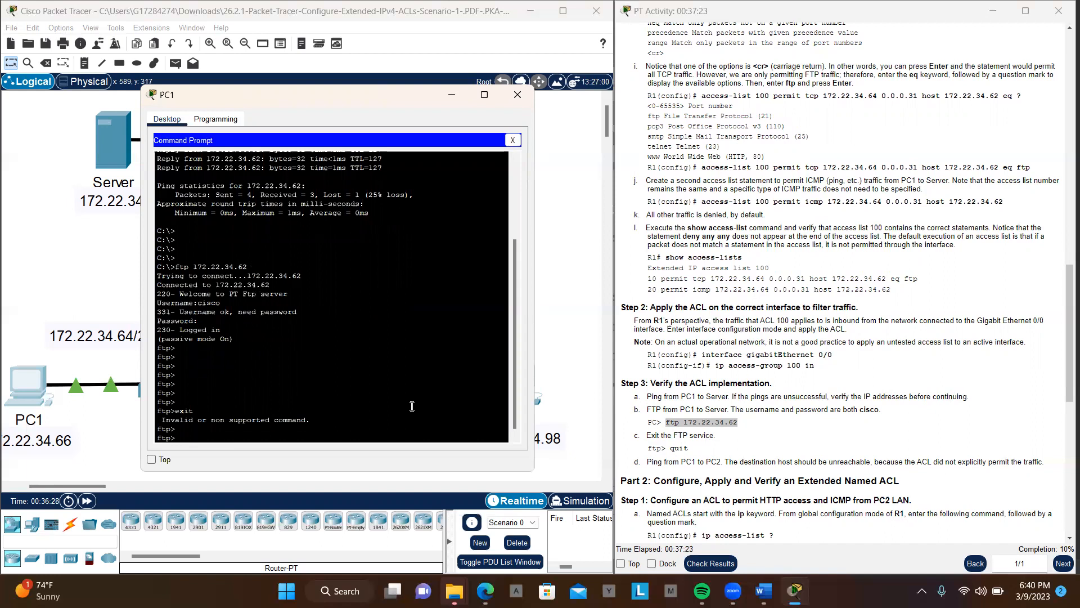
Close the FTP session with quit and add several blank lines at PC1's command prompt.
{"action": "type", "text": "quit"}
{"action": "key", "text": "Return"}
{"action": "key", "text": "Return"}
{"action": "key", "text": "Return"}
{"action": "key", "text": "Return"}
{"action": "key", "text": "Return"}
{"action": "key", "text": "Return"}
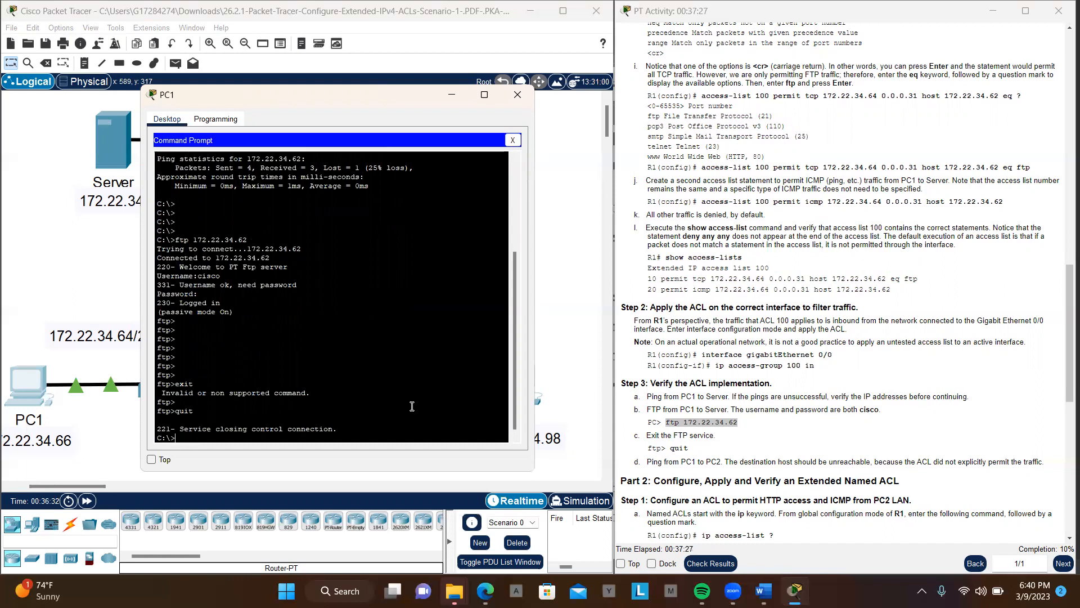
{"action": "key", "text": "Return"}
{"action": "key", "text": "Return"}
{"action": "key", "text": "Return"}
{"action": "key", "text": "Return"}
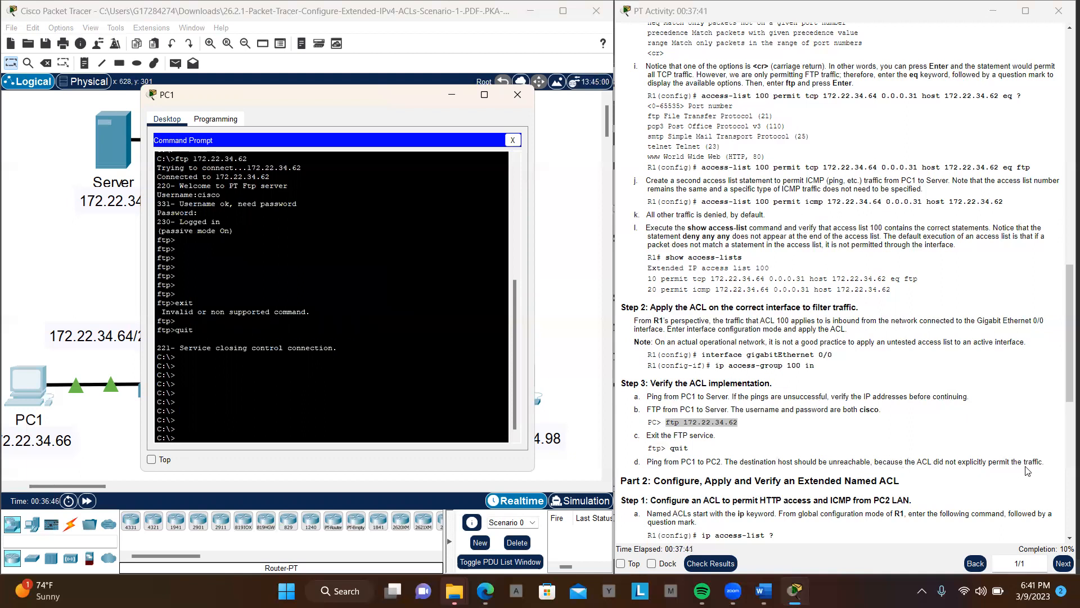
Copy PC2's address 172.22.34.98 from the Addressing Table and ping it from PC1's Command Prompt.
{"action": "left_click", "coordinate": [68, 263]}
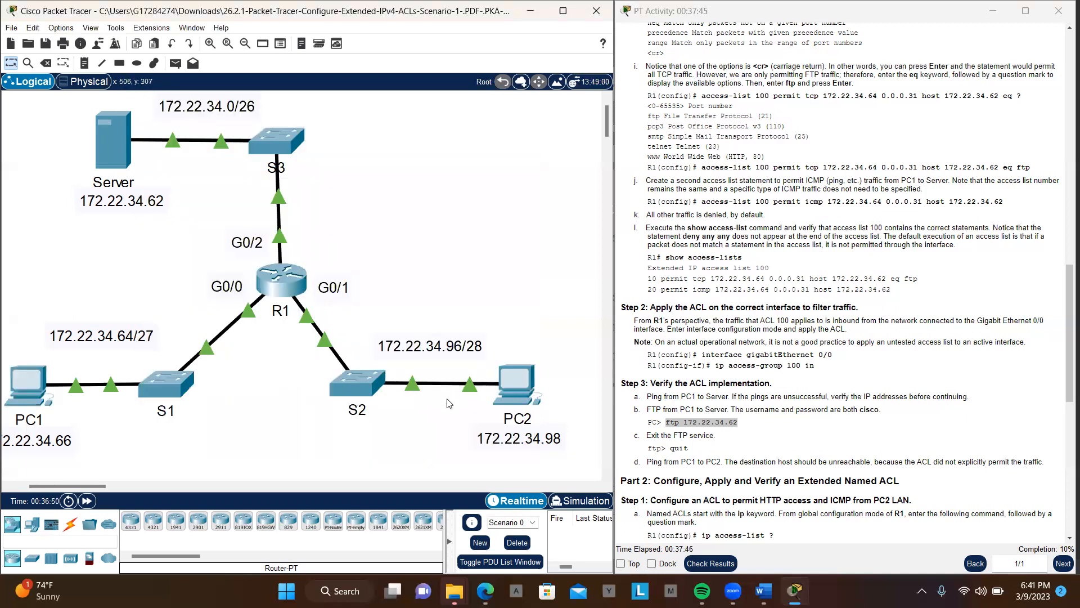
{"action": "scroll", "coordinate": [781, 248], "scroll_direction": "up", "scroll_amount": 15}
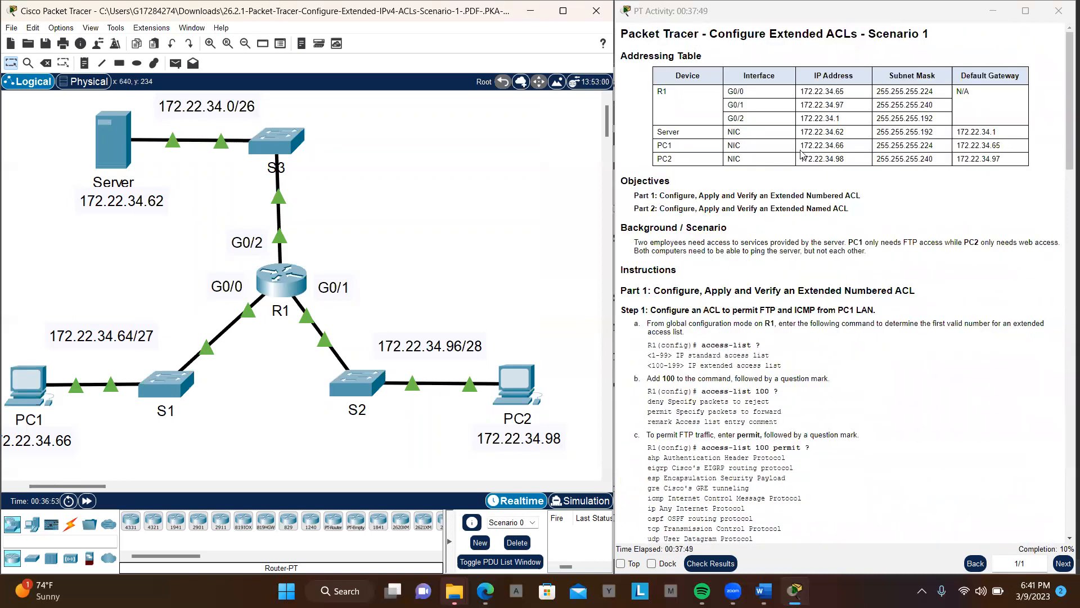
{"action": "left_click_drag", "start_coordinate": [800, 160], "coordinate": [843, 158]}
{"action": "key", "text": "ctrl+c"}
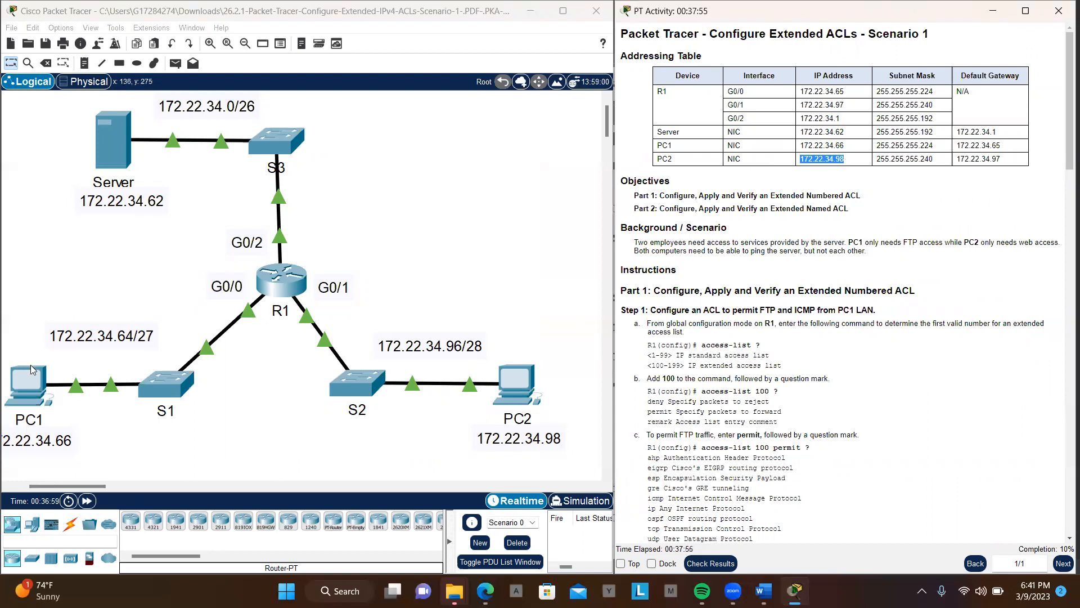
{"action": "left_click", "coordinate": [35, 383]}
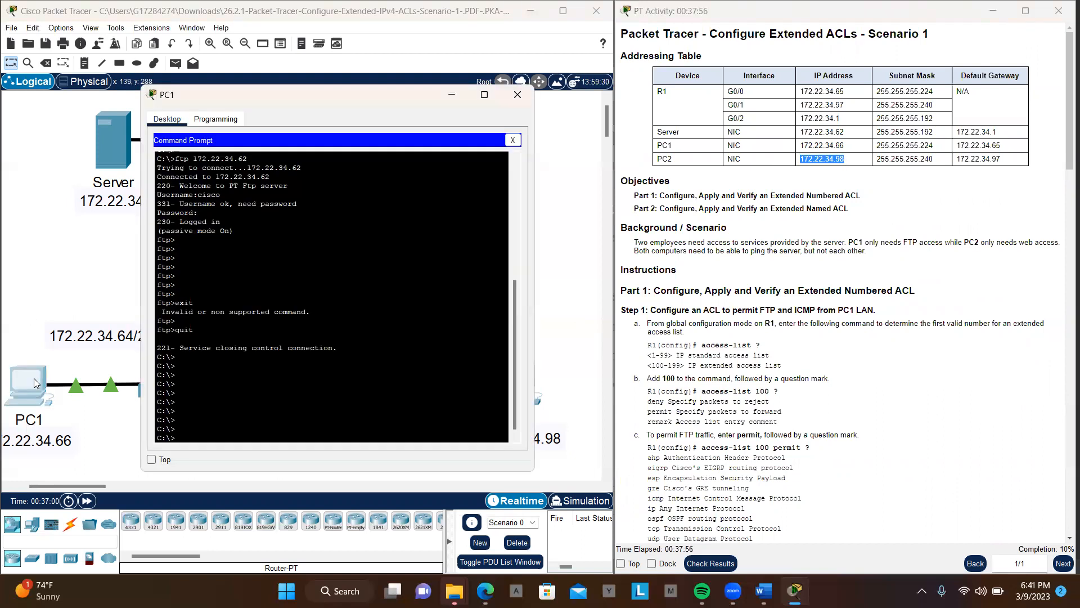
{"action": "right_click", "coordinate": [233, 427]}
{"action": "left_click", "coordinate": [273, 449]}
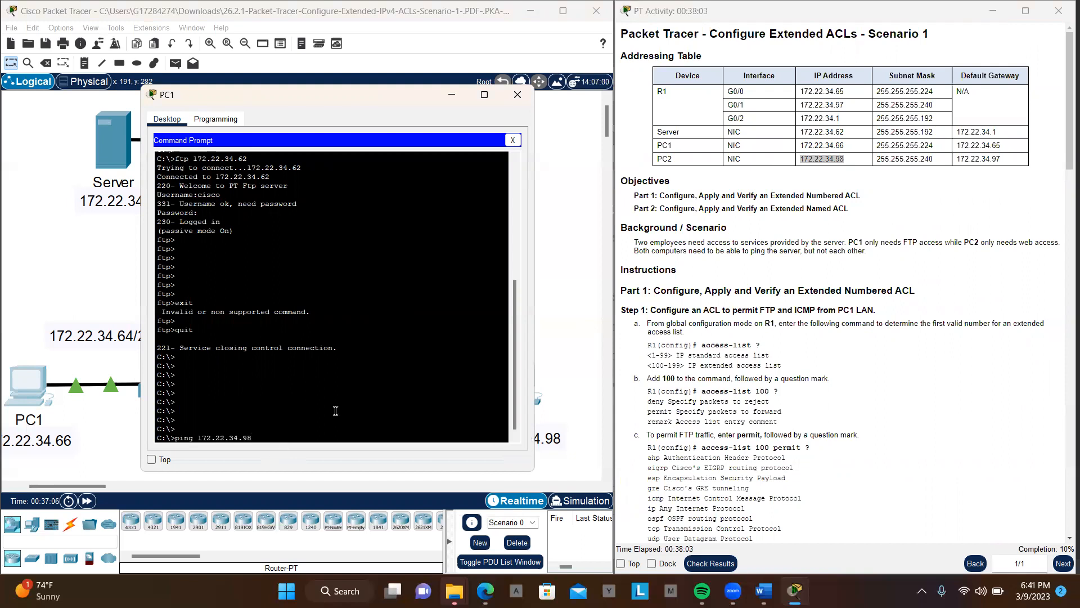
{"action": "key", "text": "Return"}
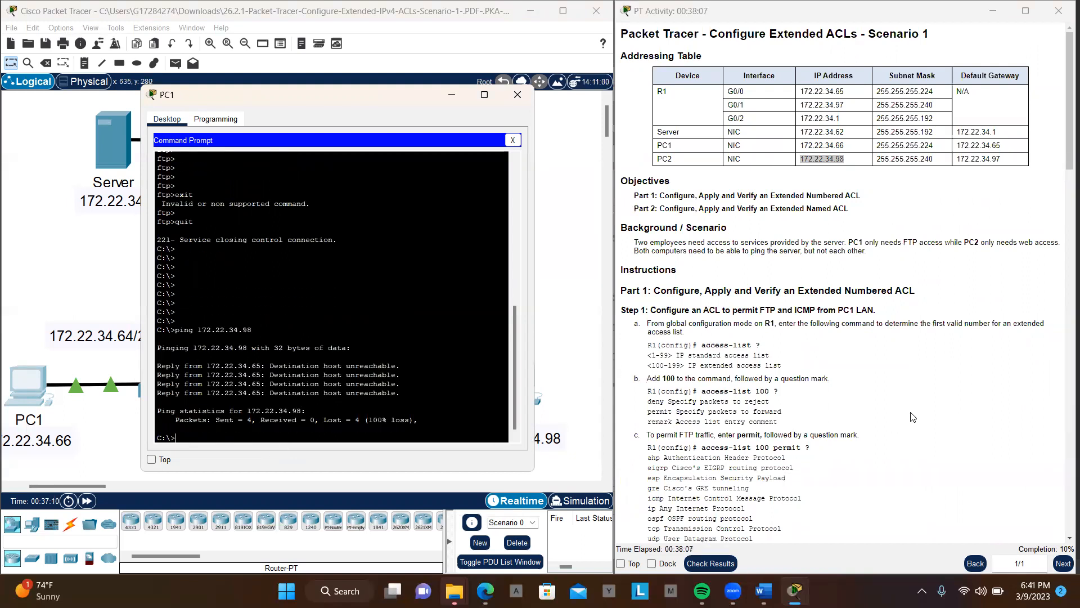
Go to Part 2 of the instructions, add blank lines in PC1's prompt, and bring R1's CLI window back up.
{"action": "scroll", "coordinate": [845, 390], "scroll_direction": "down", "scroll_amount": 15}
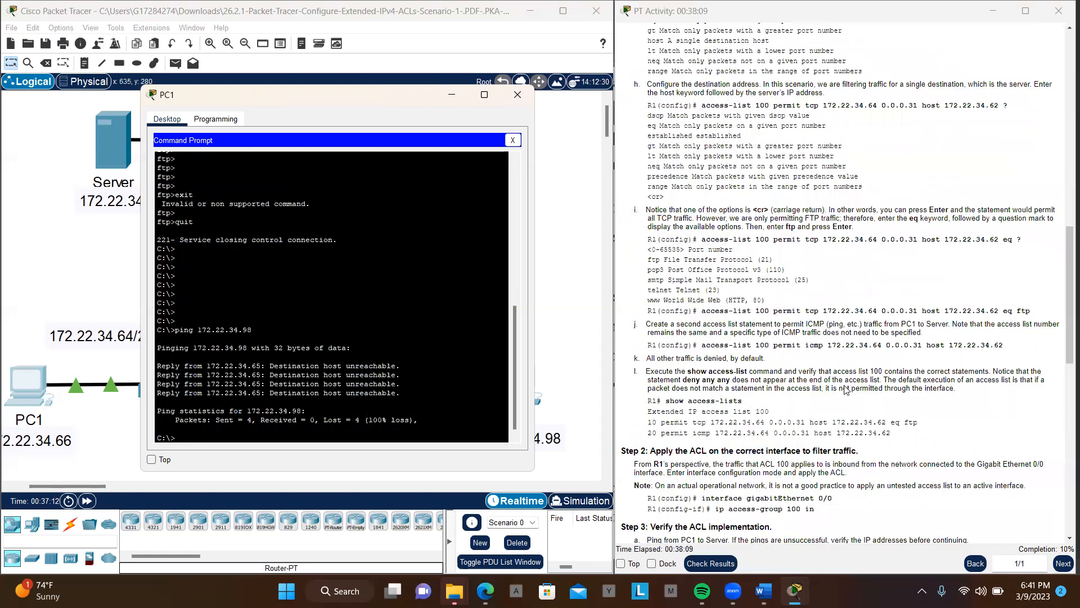
{"action": "scroll", "coordinate": [845, 389], "scroll_direction": "down", "scroll_amount": 5}
{"action": "scroll", "coordinate": [846, 389], "scroll_direction": "down", "scroll_amount": 1}
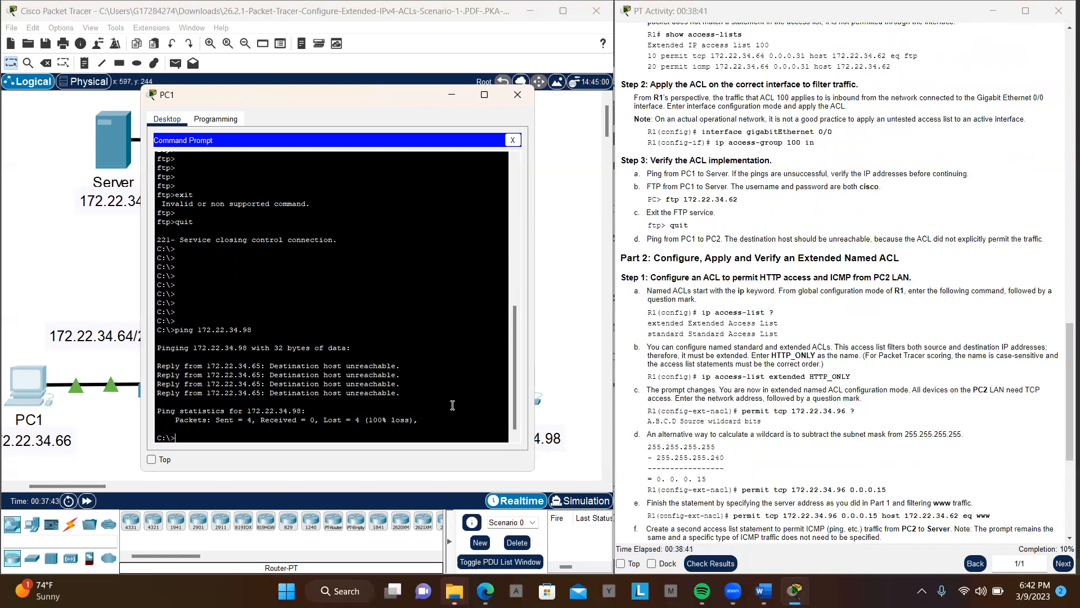
{"action": "key", "text": "Return"}
{"action": "key", "text": "Return"}
{"action": "key", "text": "Return"}
{"action": "key", "text": "Return"}
{"action": "key", "text": "Return"}
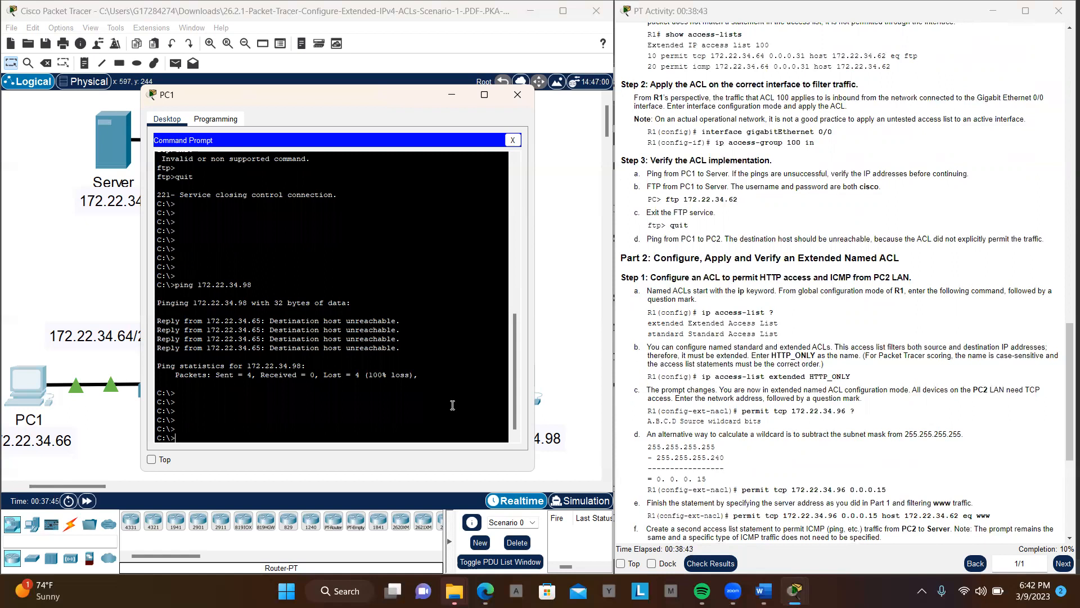
{"action": "left_click", "coordinate": [89, 227]}
{"action": "left_click", "coordinate": [269, 289]}
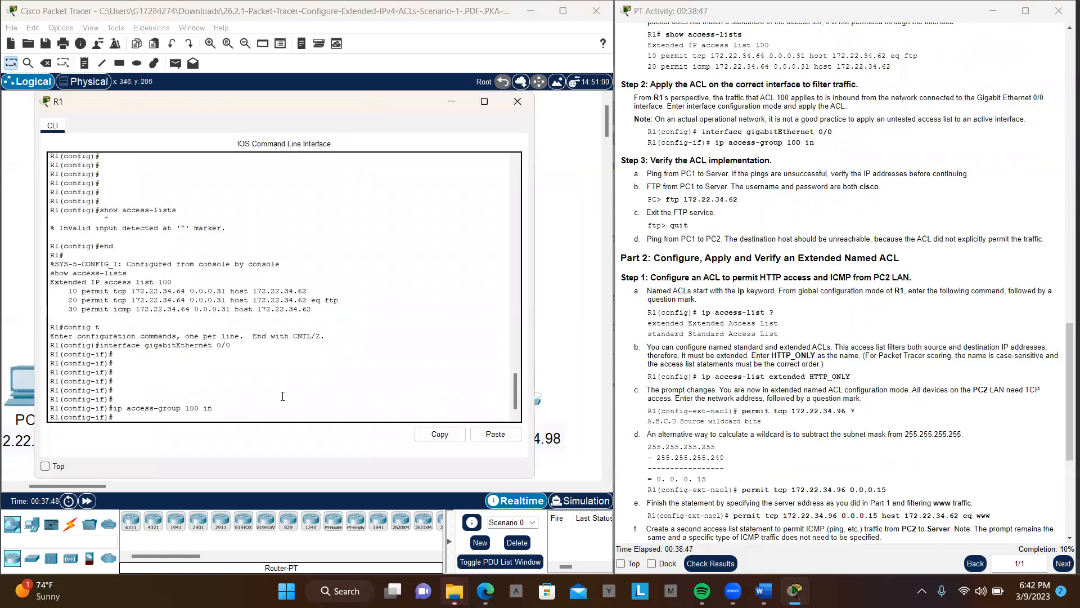
Leave R1's interface configuration mode with exit to return to global configuration mode, spacing the output with blank lines.
{"action": "key", "text": "Return"}
{"action": "key", "text": "Return"}
{"action": "key", "text": "Return"}
{"action": "key", "text": "Return"}
{"action": "key", "text": "Return"}
{"action": "key", "text": "Return"}
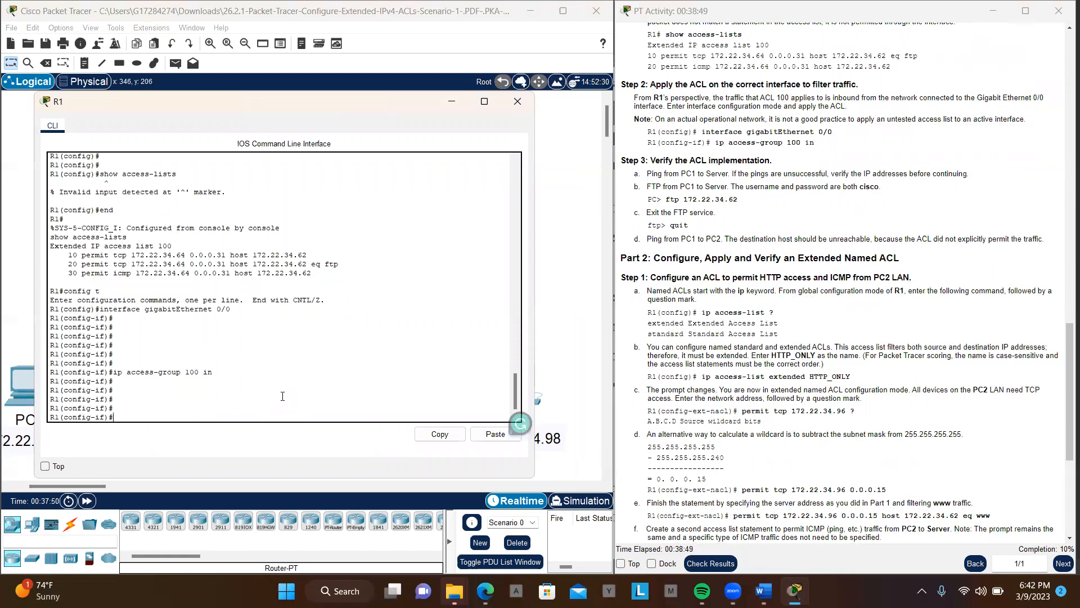
{"action": "type", "text": "exit"}
{"action": "key", "text": "Return"}
{"action": "key", "text": "Return"}
{"action": "key", "text": "Return"}
{"action": "key", "text": "Return"}
{"action": "key", "text": "Return"}
{"action": "key", "text": "Return"}
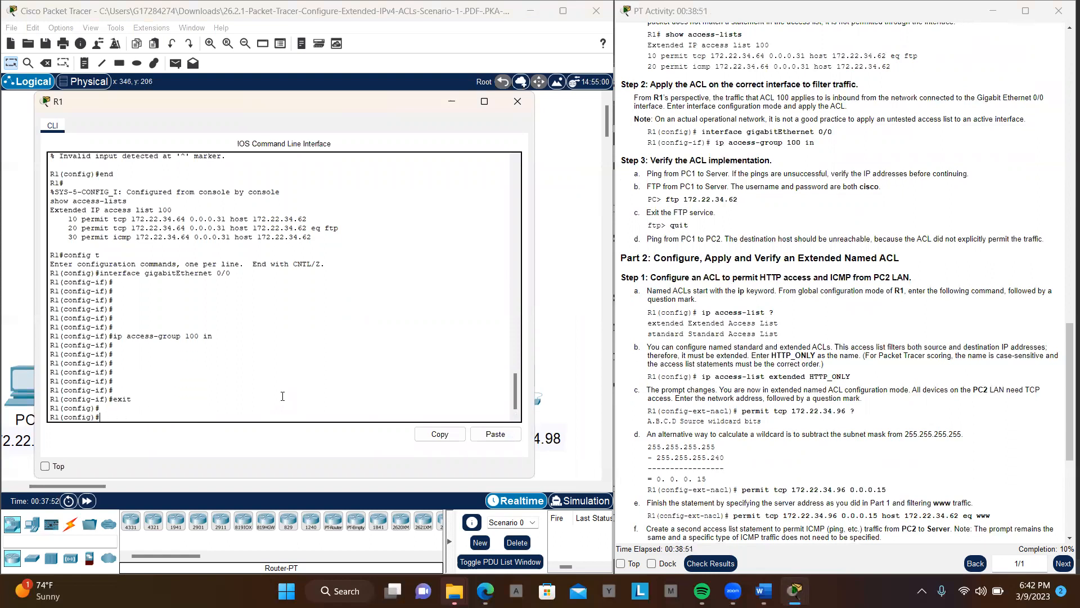
{"action": "key", "text": "Return"}
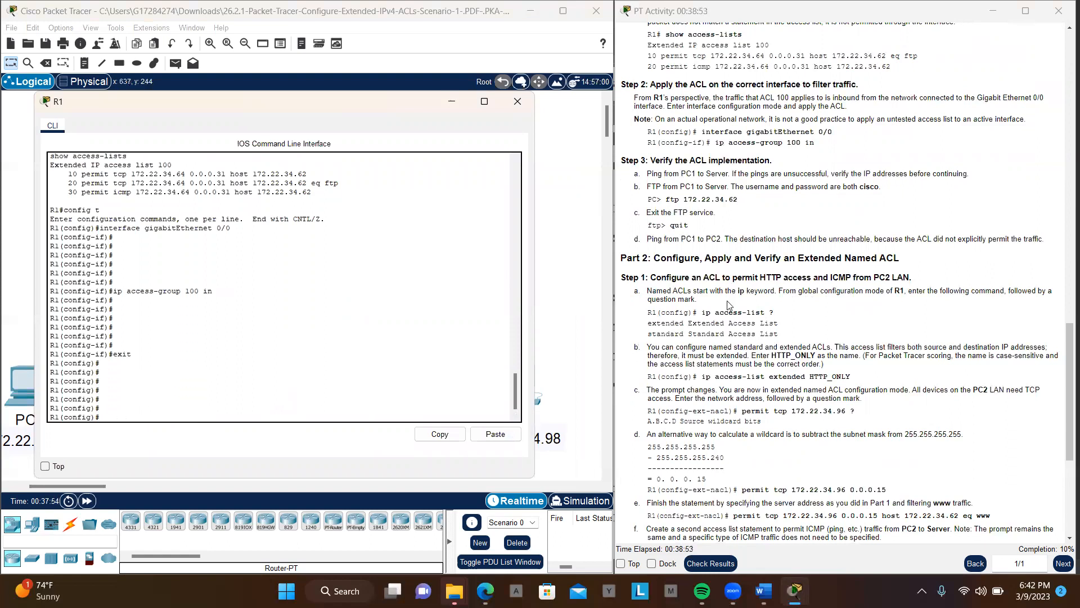
Copy ip access-list ? from Part 2, Step 1 and run it on R1 to list the access list types.
{"action": "left_click_drag", "start_coordinate": [701, 312], "coordinate": [775, 318]}
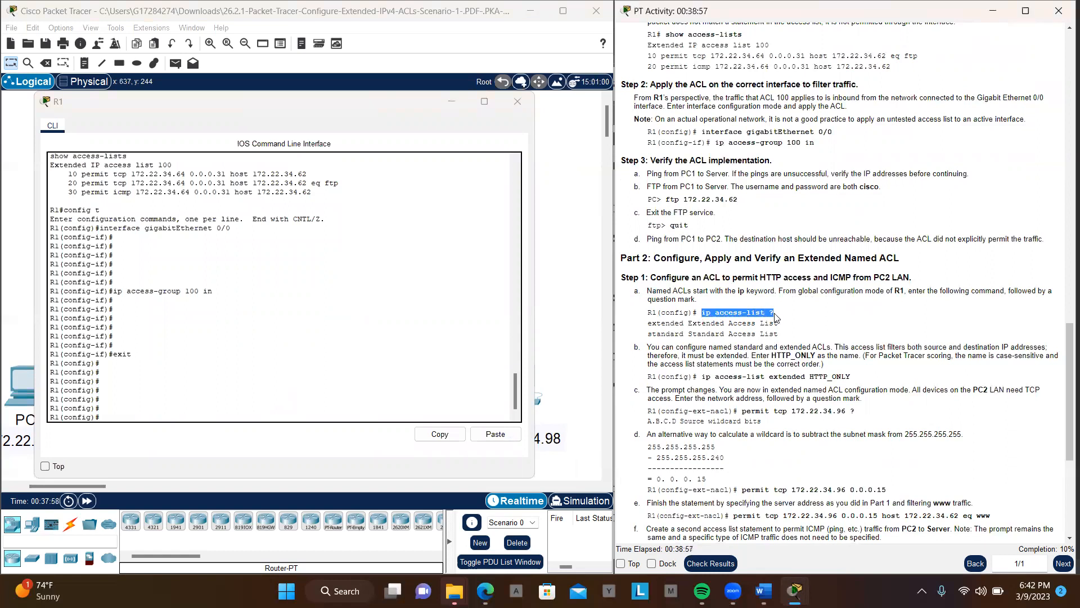
{"action": "left_click", "coordinate": [495, 434]}
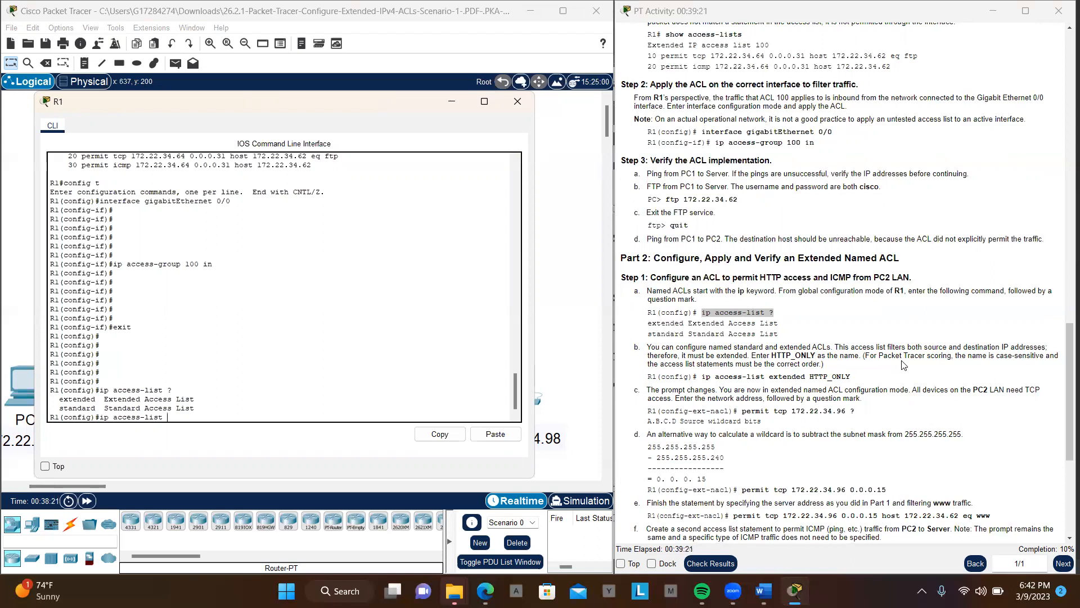
{"action": "scroll", "coordinate": [892, 358], "scroll_direction": "down", "scroll_amount": 1}
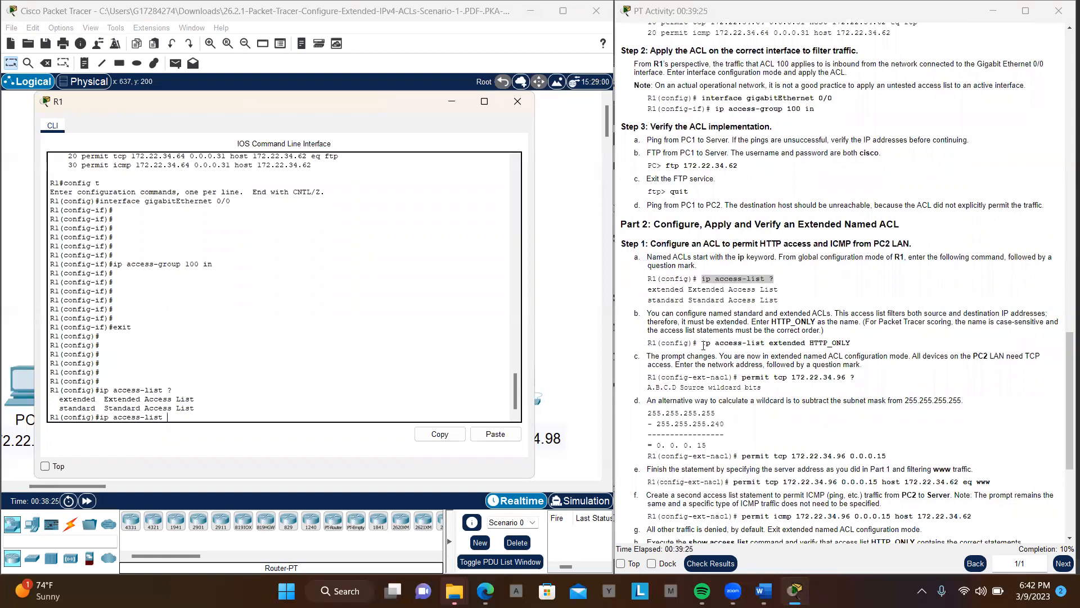
Copy ip access-list extended HTTP_ONLY from Part 2, Step 1b, try to run it on R1, and space the prompt with blank lines.
{"action": "left_click_drag", "start_coordinate": [703, 345], "coordinate": [860, 347]}
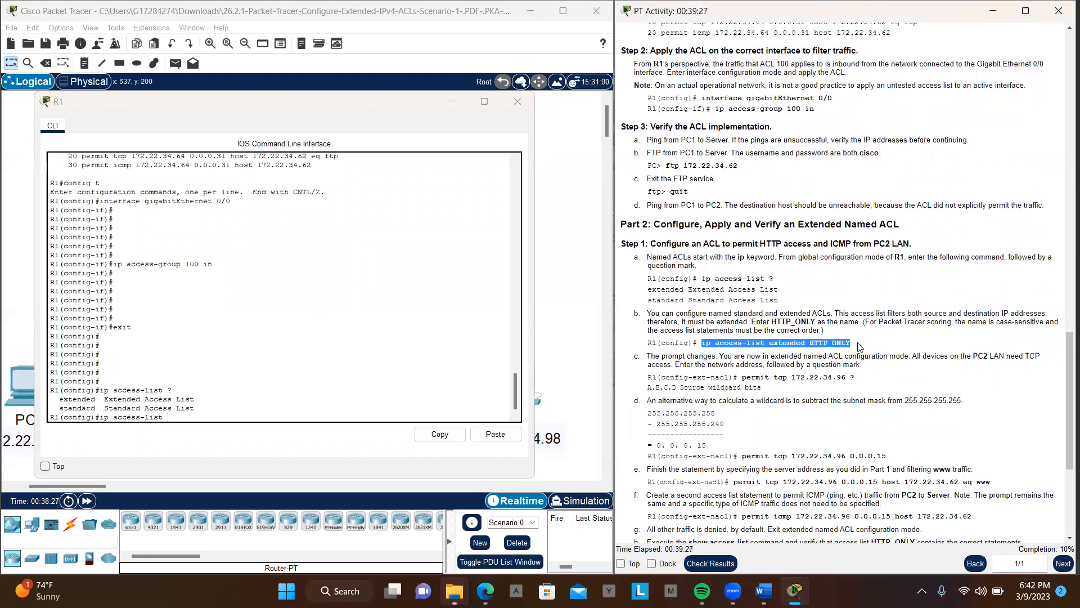
{"action": "key", "text": "ctrl+c"}
{"action": "left_click", "coordinate": [495, 434]}
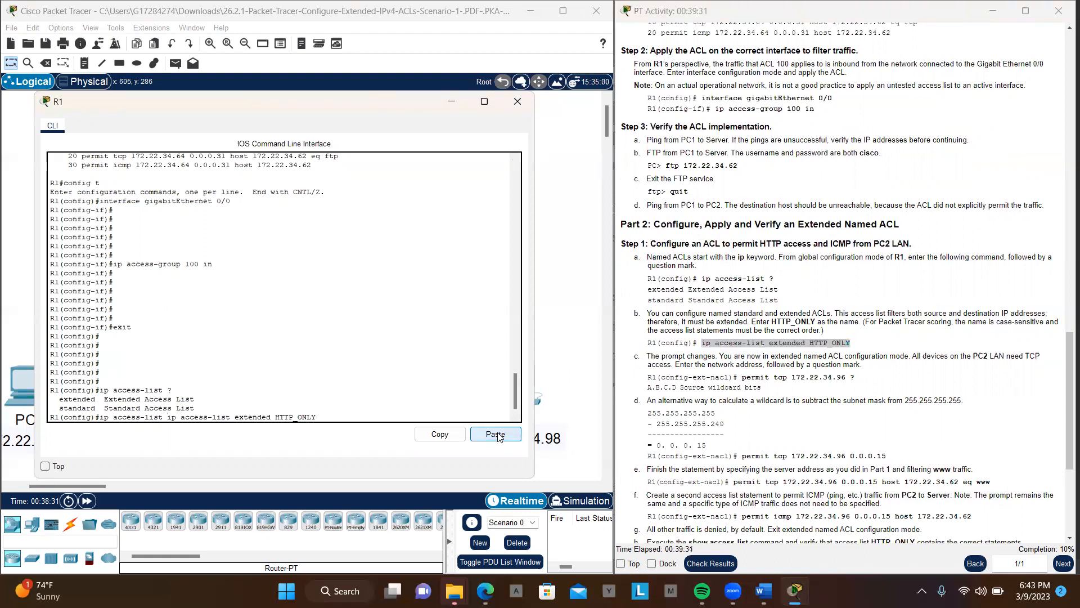
{"action": "key", "text": "Return"}
{"action": "key", "text": "Return"}
{"action": "key", "text": "Return"}
{"action": "key", "text": "Return"}
{"action": "key", "text": "Return"}
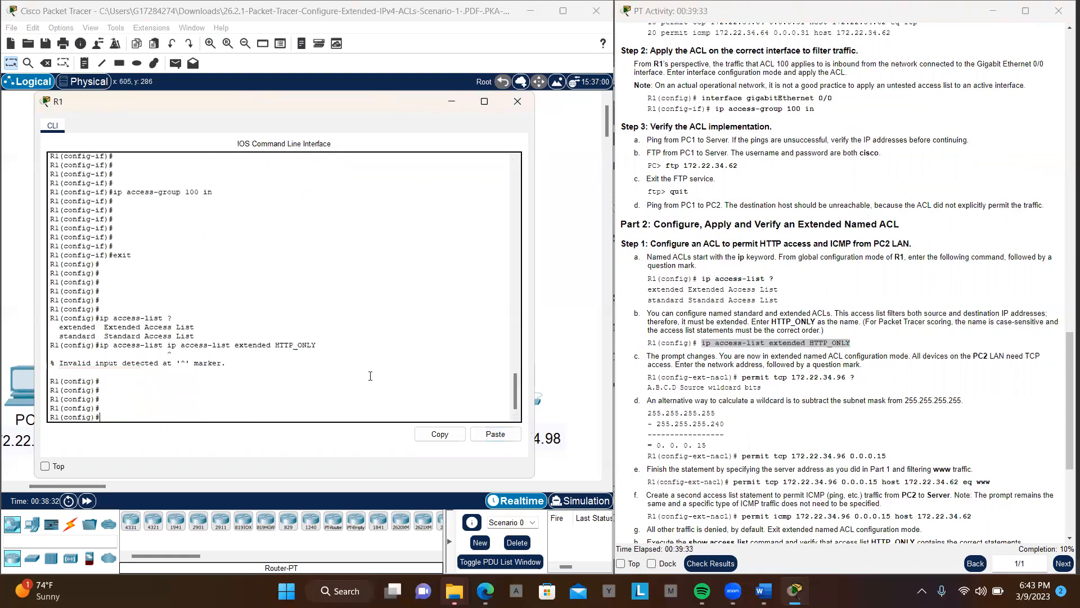
{"action": "key", "text": "Return"}
{"action": "key", "text": "Return"}
{"action": "key", "text": "Return"}
Run the copied ip access-list extended HTTP_ONLY at R1's empty global configuration prompt, adding blank lines after it.
{"action": "left_click", "coordinate": [495, 435]}
{"action": "key", "text": "Return"}
{"action": "key", "text": "Return"}
{"action": "key", "text": "Return"}
{"action": "key", "text": "Return"}
{"action": "key", "text": "Return"}
{"action": "key", "text": "Return"}
{"action": "key", "text": "Return"}
{"action": "key", "text": "Return"}
{"action": "key", "text": "Return"}
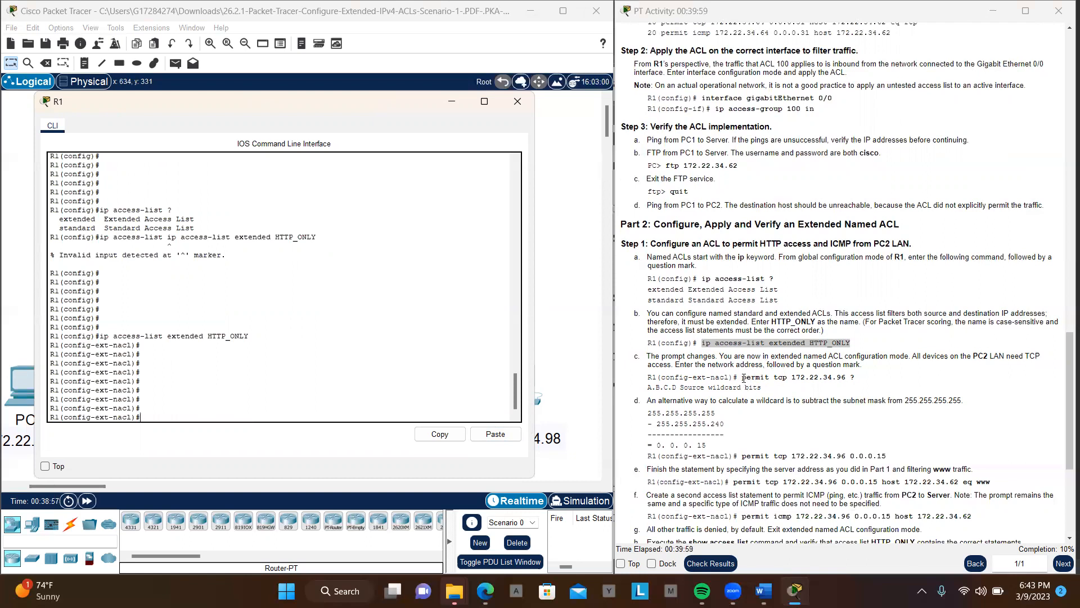
Copy permit tcp 172.22.34.96 ? from Step 1c and run it on R1 to show the parameter expected after the network address.
{"action": "left_click_drag", "start_coordinate": [743, 377], "coordinate": [856, 382]}
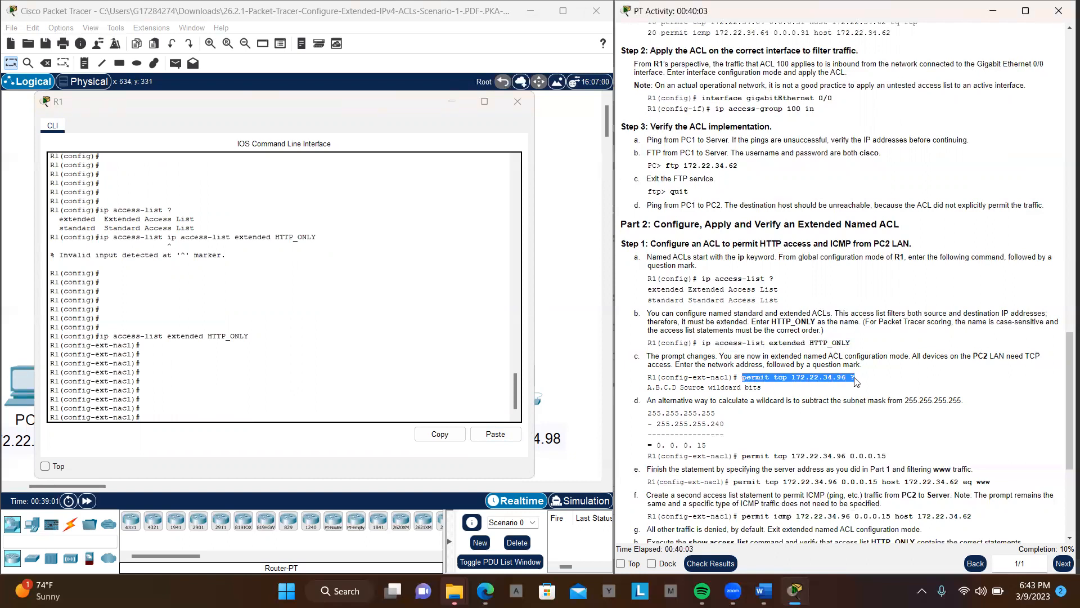
{"action": "left_click", "coordinate": [492, 436]}
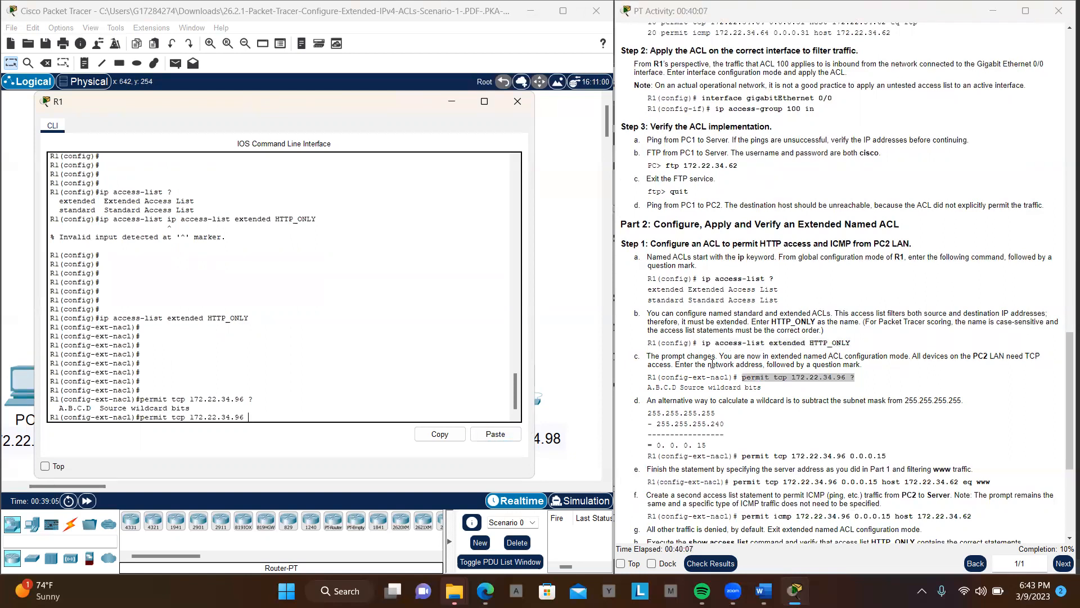
Copy permit tcp 172.22.34.96 0.0.0.15 from Step 1d, clear R1's leftover partial command, and try to run the copied statement.
{"action": "scroll", "coordinate": [803, 400], "scroll_direction": "down", "scroll_amount": 2}
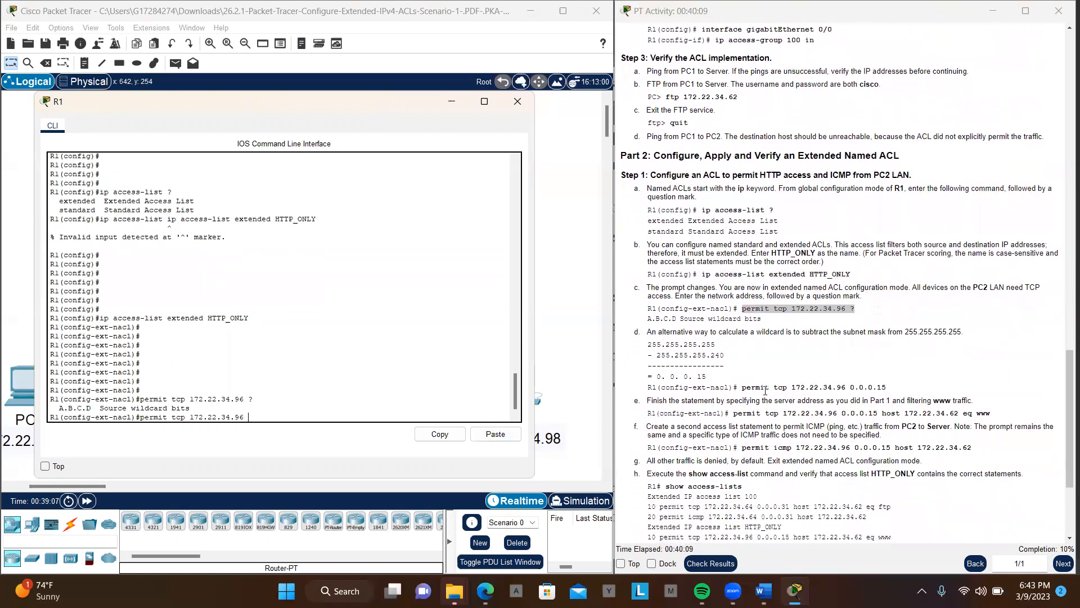
{"action": "left_click_drag", "start_coordinate": [743, 389], "coordinate": [892, 388]}
{"action": "key", "text": "ctrl+c"}
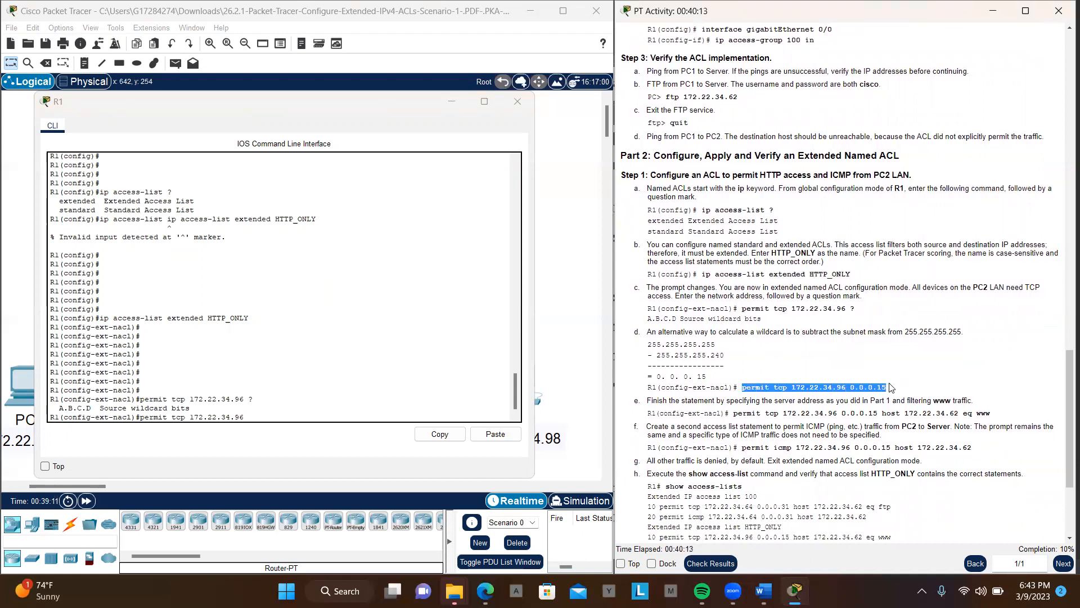
{"action": "left_click", "coordinate": [429, 406]}
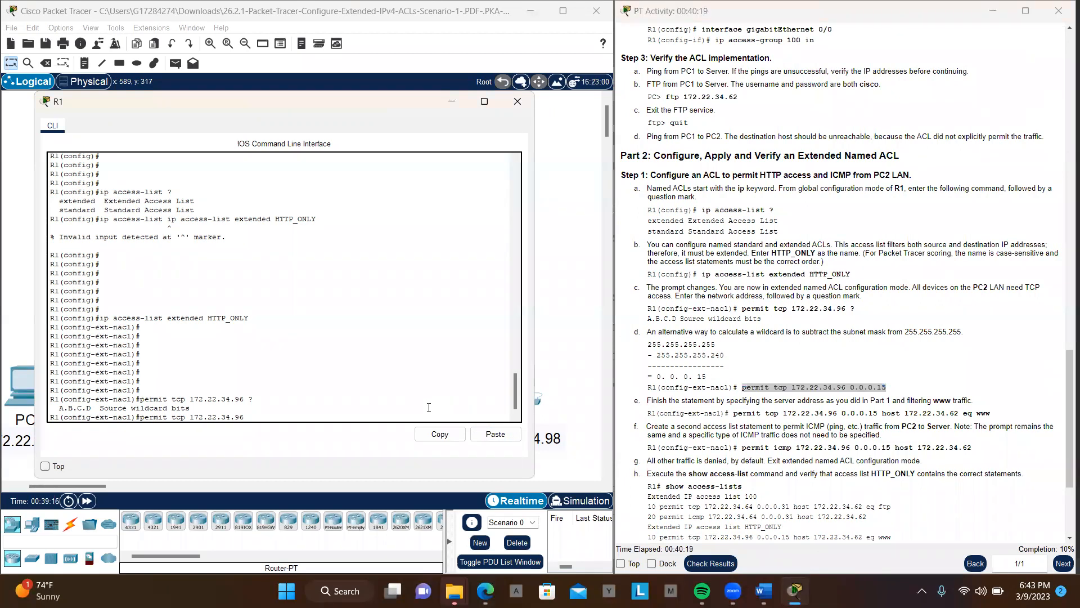
{"action": "key", "text": "Return"}
{"action": "key", "text": "Return"}
{"action": "key", "text": "Return"}
{"action": "key", "text": "Return"}
{"action": "key", "text": "Return"}
{"action": "key", "text": "Return"}
{"action": "left_click", "coordinate": [480, 431]}
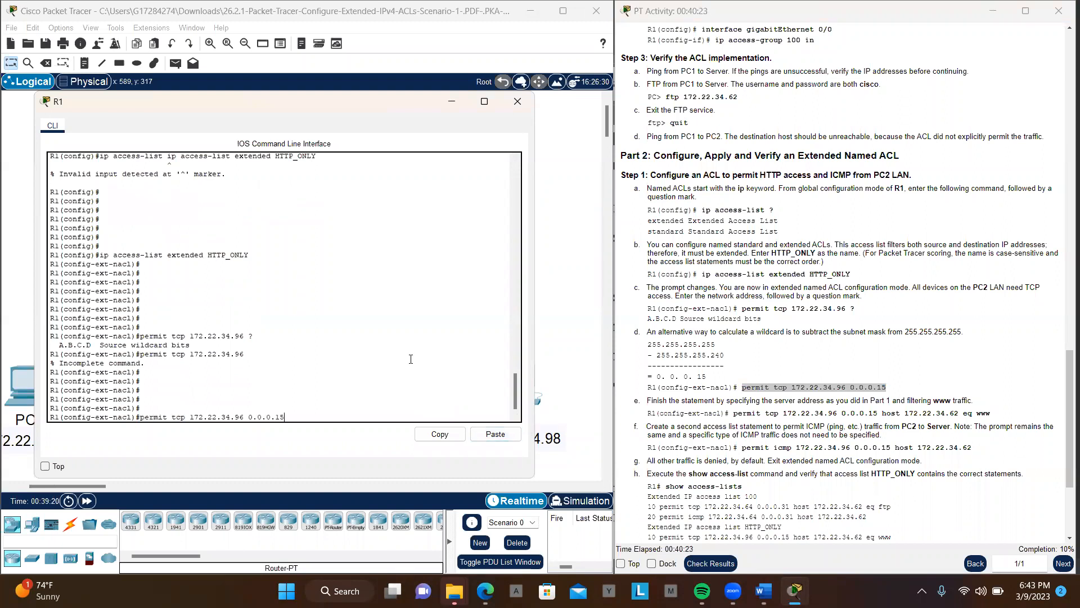
{"action": "key", "text": "Return"}
{"action": "key", "text": "Return"}
{"action": "key", "text": "Return"}
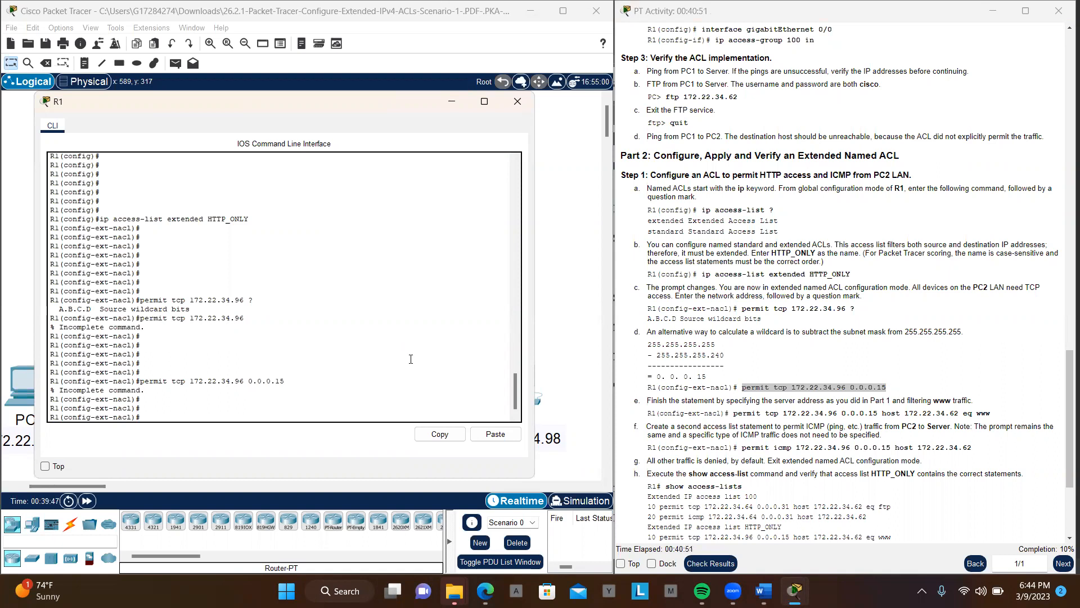
{"action": "type", "text": "per"}
{"action": "key", "text": "Tab"}
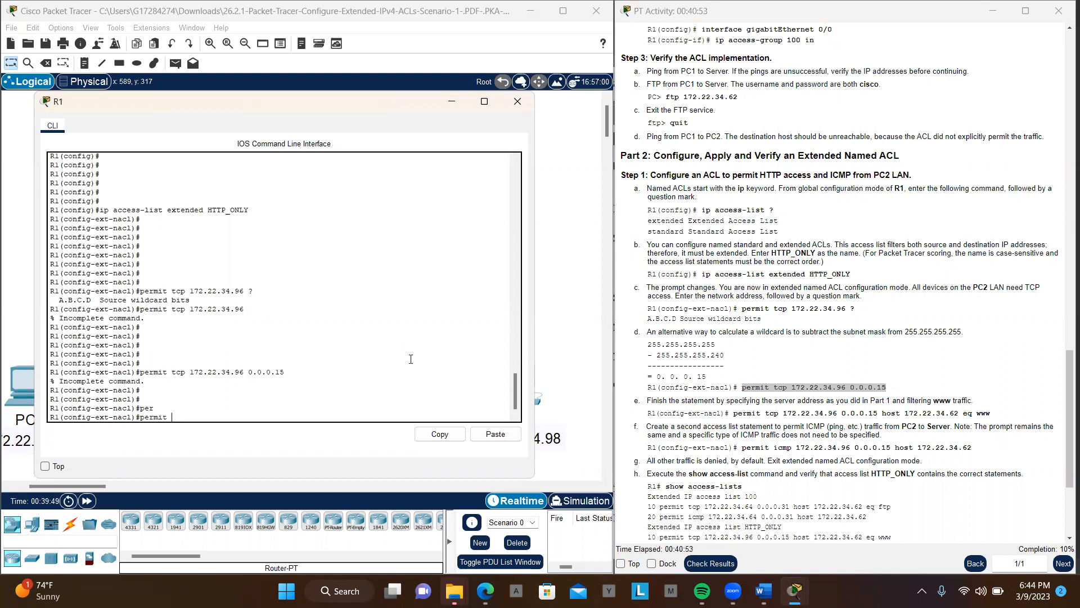
{"action": "type", "text": "t"}
{"action": "key", "text": "Tab"}
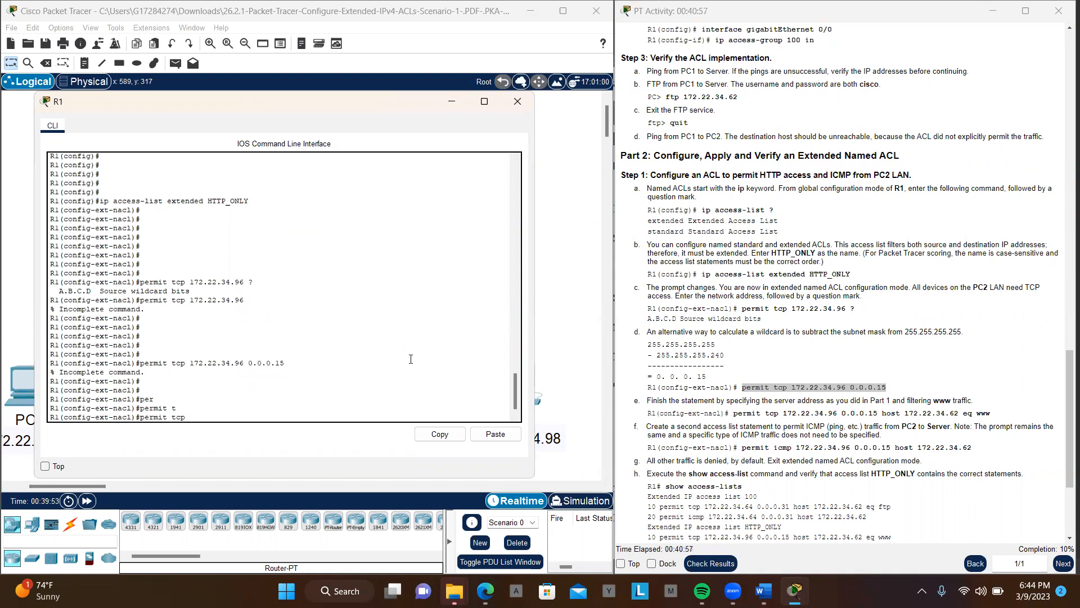
{"action": "type", "text": "172,1"}
{"action": "key", "text": "BackSpace"}
{"action": "key", "text": "BackSpace"}
{"action": "key", "text": "BackSpace"}
{"action": "key", "text": "BackSpace"}
{"action": "key", "text": "BackSpace"}
{"action": "key", "text": "BackSpace"}
{"action": "key", "text": "BackSpace"}
{"action": "key", "text": "BackSpace"}
{"action": "key", "text": "BackSpace"}
{"action": "key", "text": "BackSpace"}
{"action": "key", "text": "BackSpace"}
{"action": "key", "text": "BackSpace"}
{"action": "key", "text": "BackSpace"}
{"action": "key", "text": "BackSpace"}
{"action": "key", "text": "Return"}
{"action": "key", "text": "Return"}
{"action": "key", "text": "Return"}
{"action": "key", "text": "Return"}
{"action": "key", "text": "Return"}
{"action": "key", "text": "Return"}
{"action": "key", "text": "Return"}
Try the copied permit tcp 172.22.34.96 0.0.0.15 statement on R1 again, then recall and rerun it.
{"action": "key", "text": "ctrl+v"}
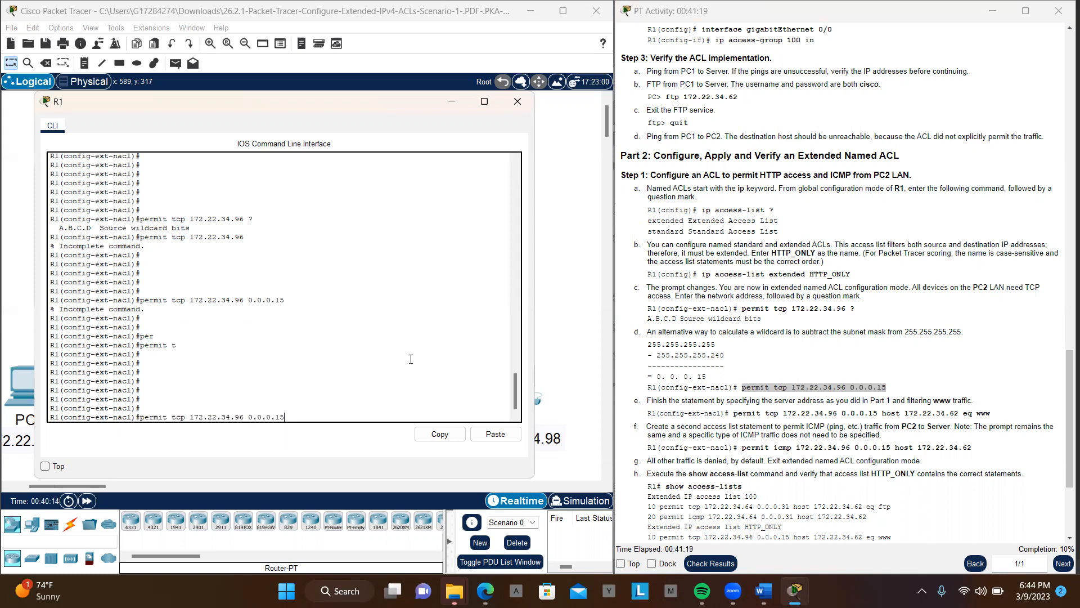
{"action": "key", "text": "Return"}
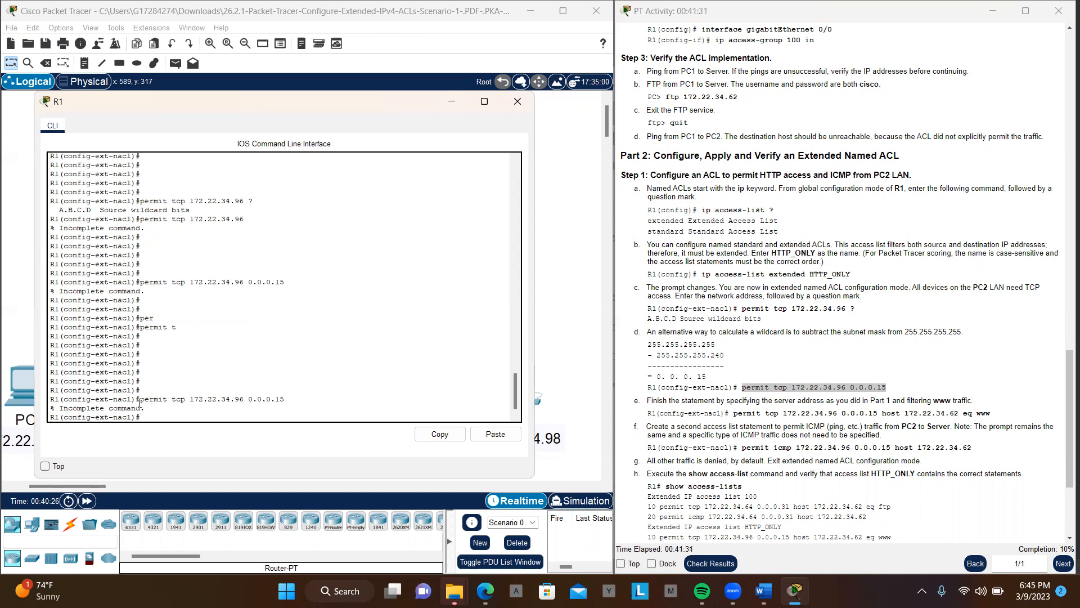
{"action": "key", "text": "Up"}
{"action": "key", "text": "Return"}
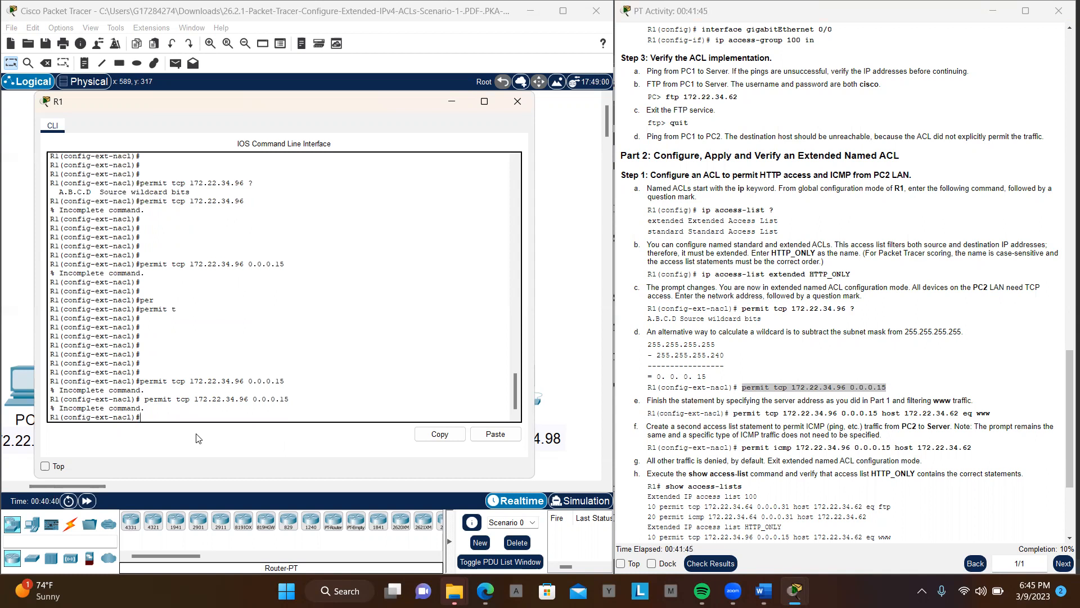
Try entering permit tcp 172.22.34.96 0.0.0.15 on R1 manually, completing the permit and tcp keywords automatically.
{"action": "type", "text": "per"}
{"action": "key", "text": "Tab"}
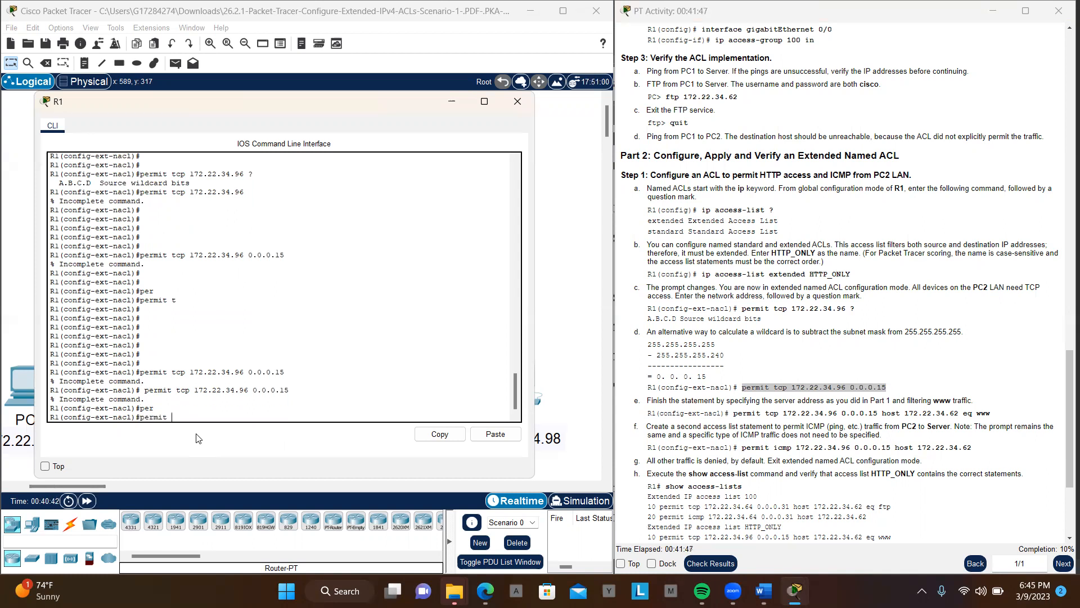
{"action": "type", "text": "t"}
{"action": "key", "text": "Tab"}
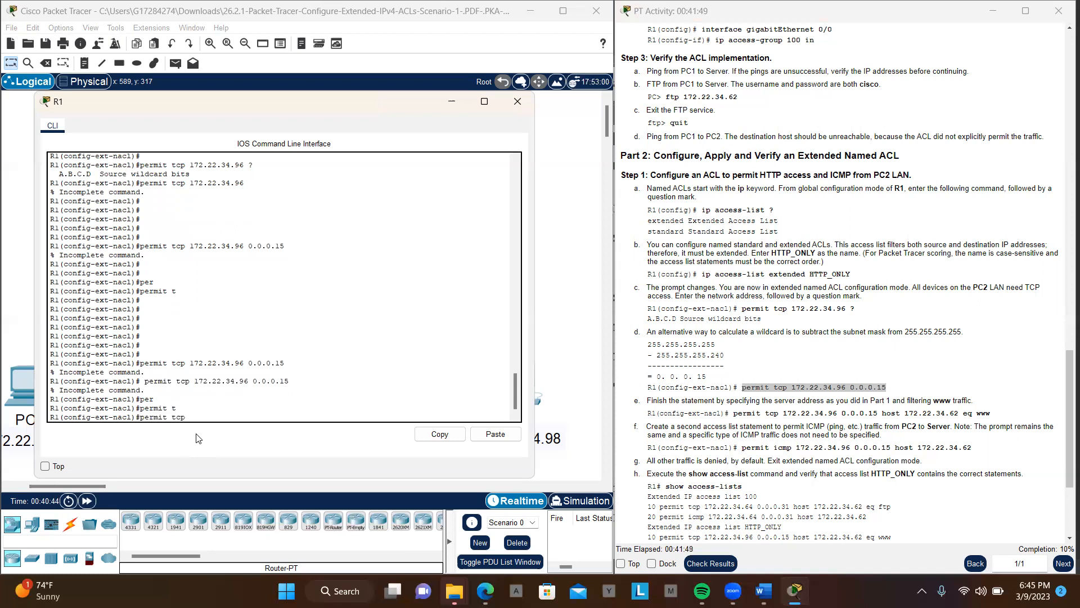
{"action": "type", "text": "172.22.34."}
{"action": "type", "text": "96"}
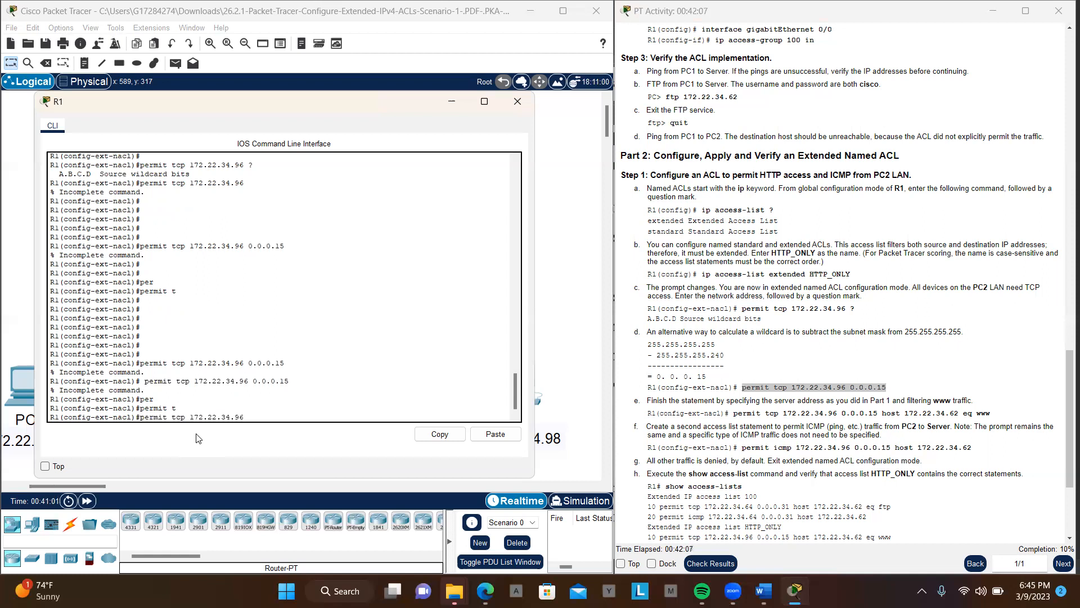
{"action": "type", "text": " 0."}
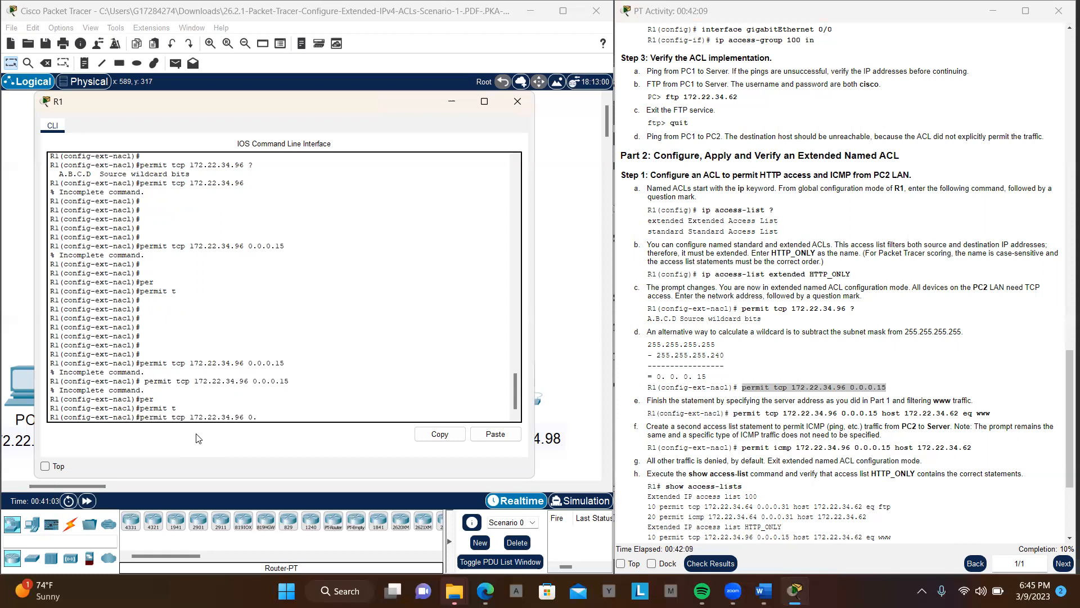
{"action": "type", "text": "0.0.15"}
{"action": "key", "text": "Return"}
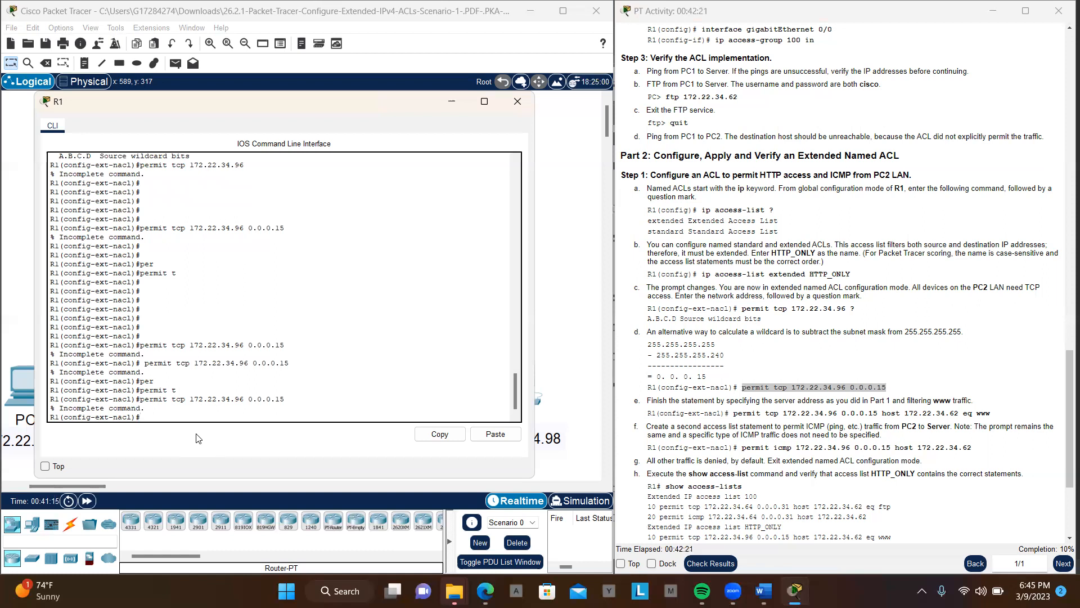
Copy permit tcp 172.22.34.96 0.0.0.15 host 172.22.34.62 eq www from Step 1e and run it in R1's HTTP_ONLY ACL, spaced with blank lines.
{"action": "scroll", "coordinate": [898, 321], "scroll_direction": "up", "scroll_amount": 1}
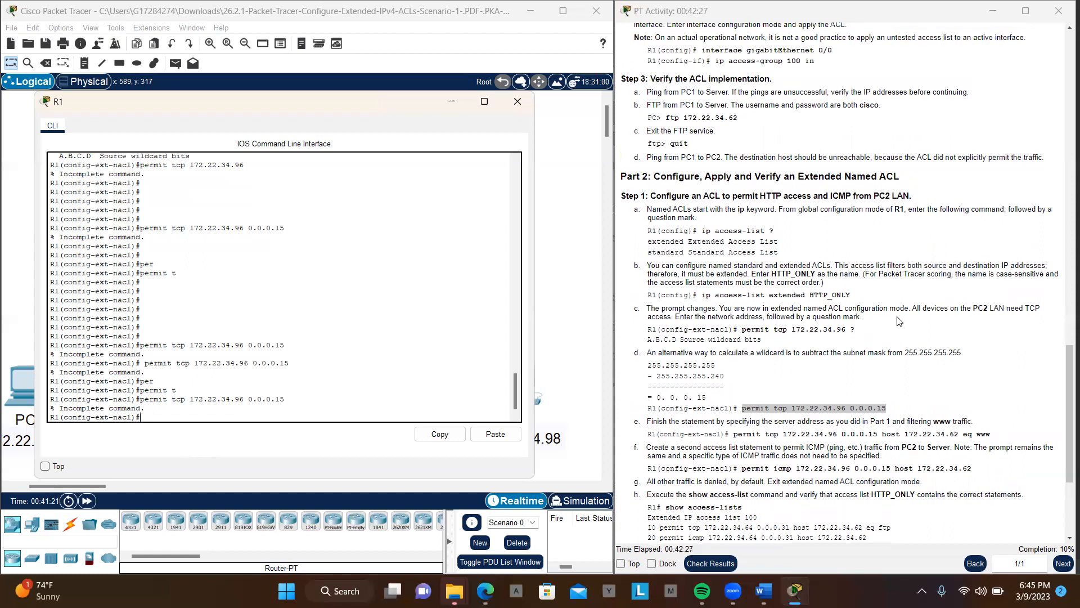
{"action": "scroll", "coordinate": [898, 321], "scroll_direction": "down", "scroll_amount": 2}
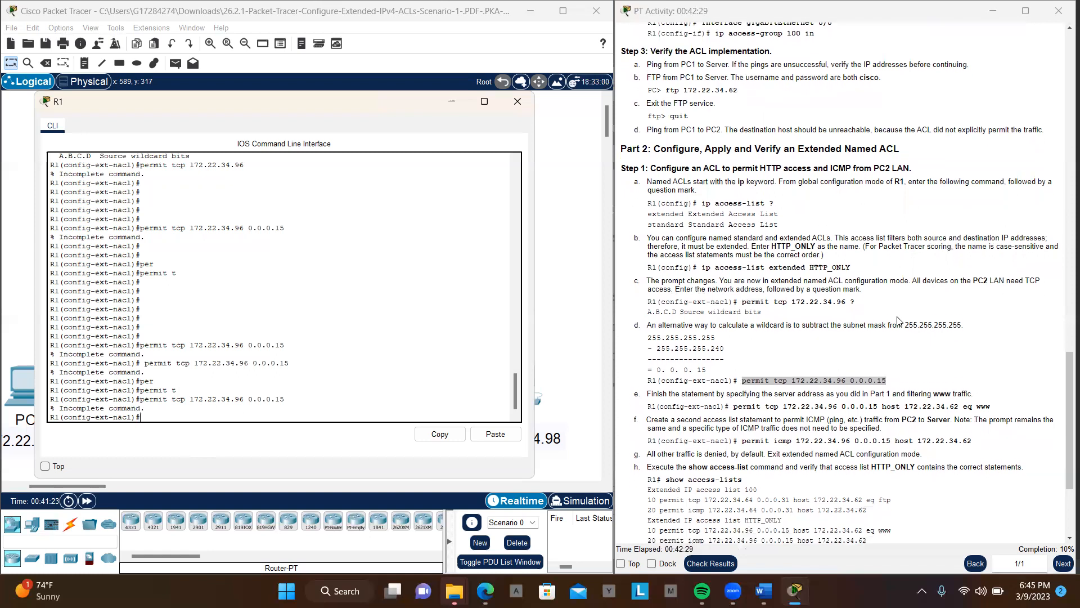
{"action": "scroll", "coordinate": [774, 350], "scroll_direction": "down", "scroll_amount": 2}
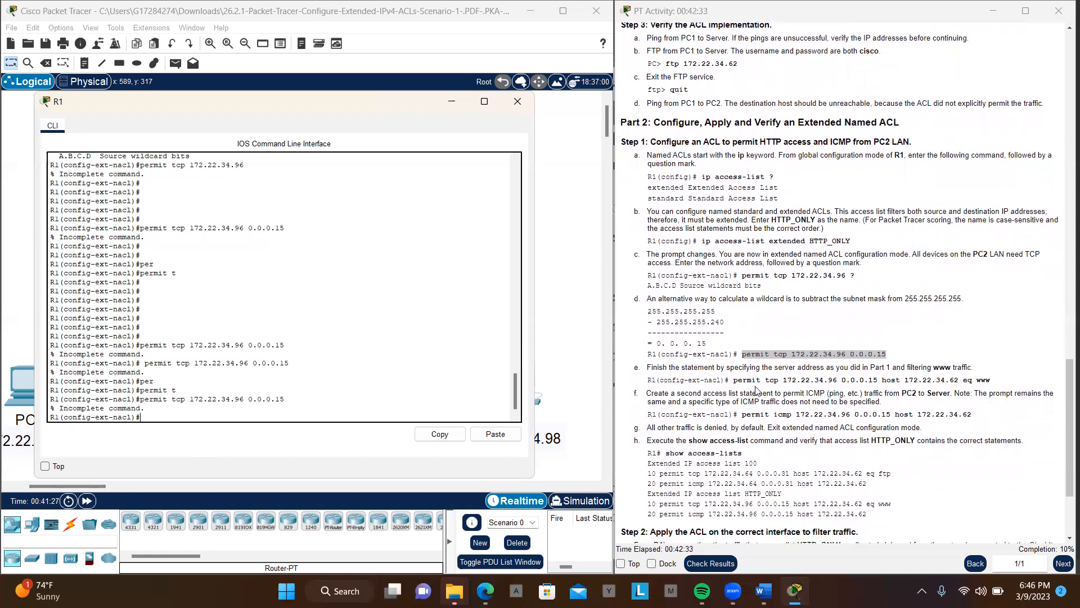
{"action": "left_click_drag", "start_coordinate": [732, 381], "coordinate": [997, 381]}
{"action": "key", "text": "ctrl+c"}
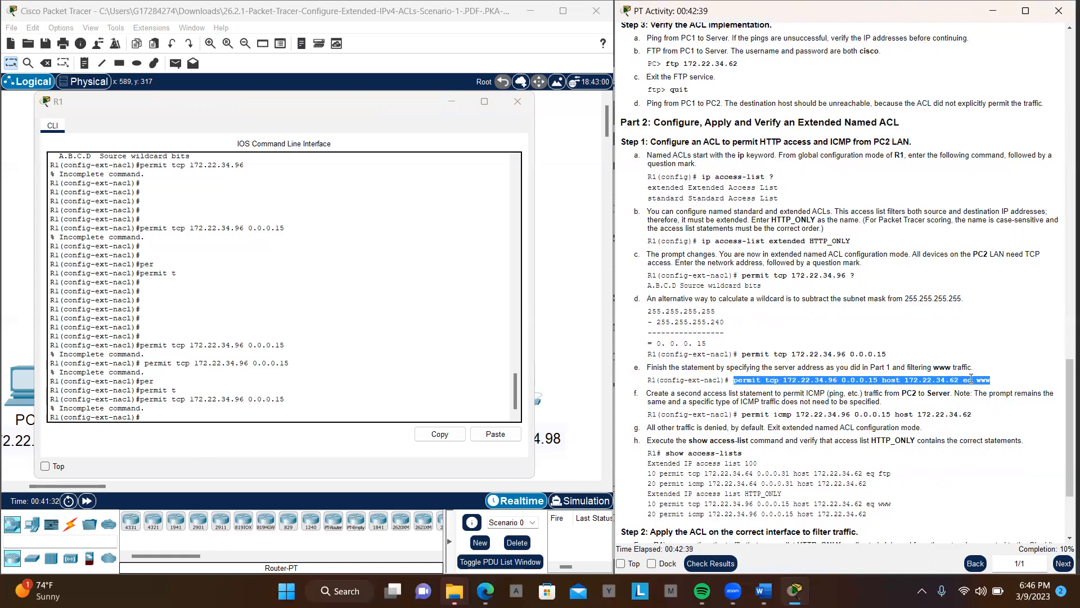
{"action": "left_click", "coordinate": [425, 400]}
{"action": "key", "text": "Return"}
{"action": "key", "text": "Return"}
{"action": "key", "text": "Return"}
{"action": "key", "text": "Return"}
{"action": "key", "text": "Return"}
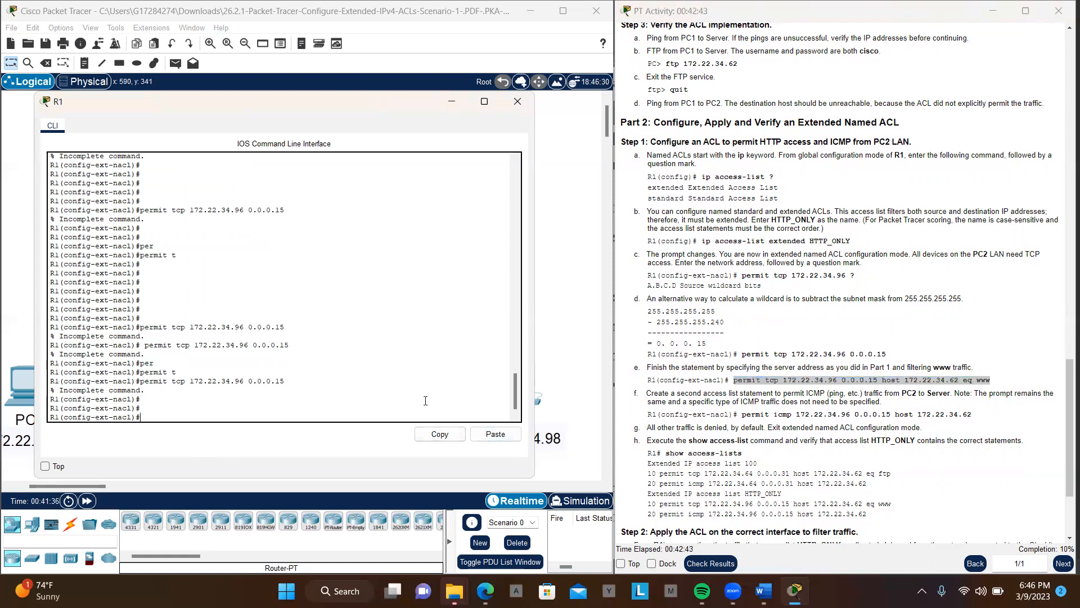
{"action": "left_click", "coordinate": [491, 435]}
{"action": "key", "text": "Return"}
{"action": "key", "text": "Return"}
{"action": "key", "text": "Return"}
{"action": "key", "text": "Return"}
{"action": "key", "text": "Return"}
{"action": "key", "text": "Return"}
{"action": "key", "text": "Return"}
{"action": "key", "text": "Return"}
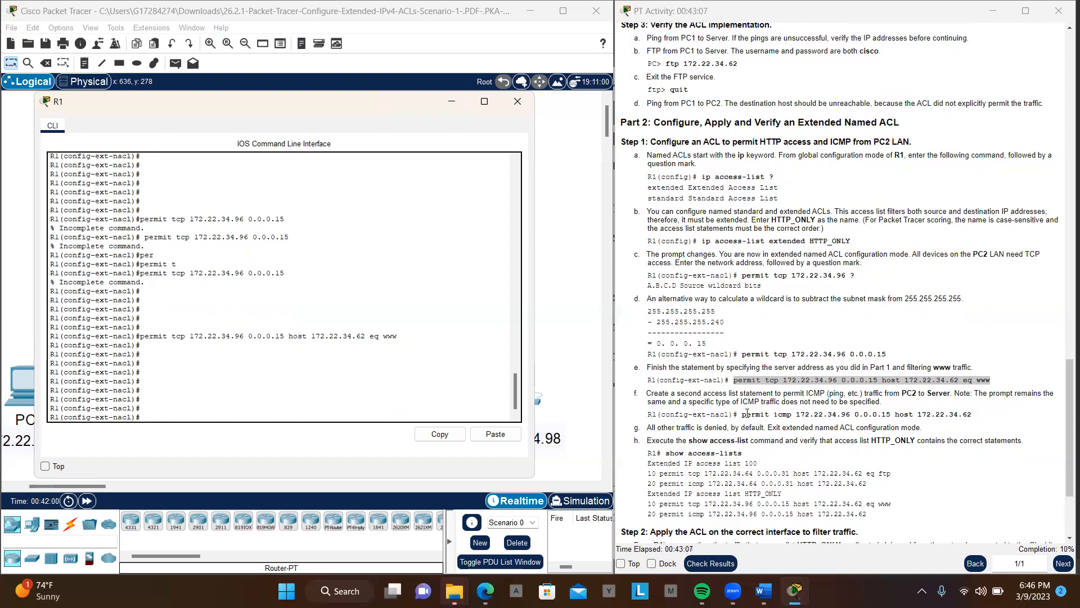
Copy permit icmp 172.22.34.96 0.0.0.15 host 172.22.34.62 from Step 1f and add it to R1's HTTP_ONLY ACL, followed by blank lines.
{"action": "left_click_drag", "start_coordinate": [742, 414], "coordinate": [974, 416]}
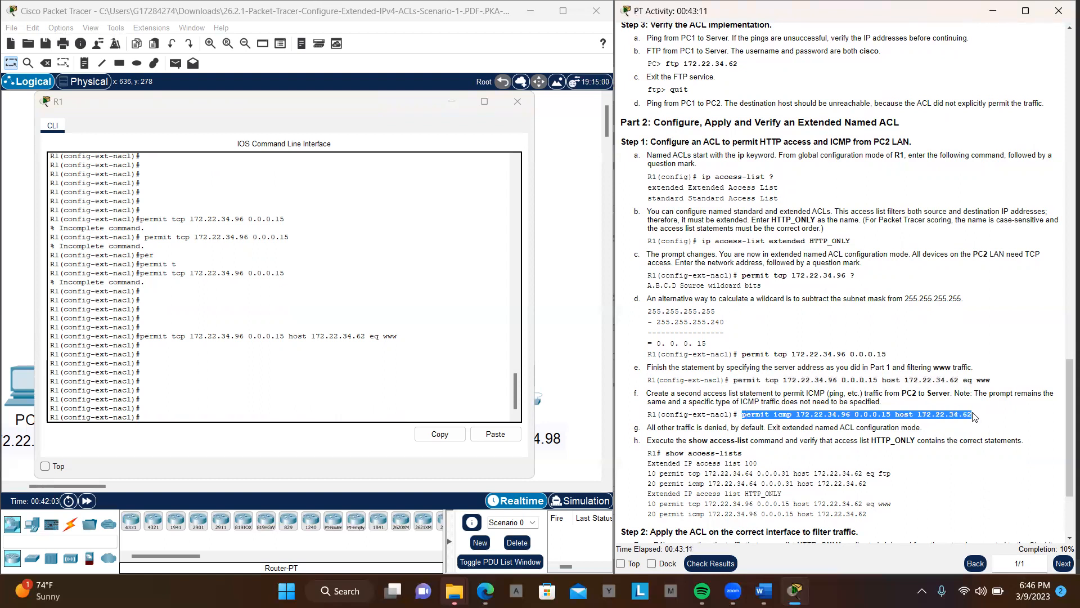
{"action": "left_click", "coordinate": [497, 434]}
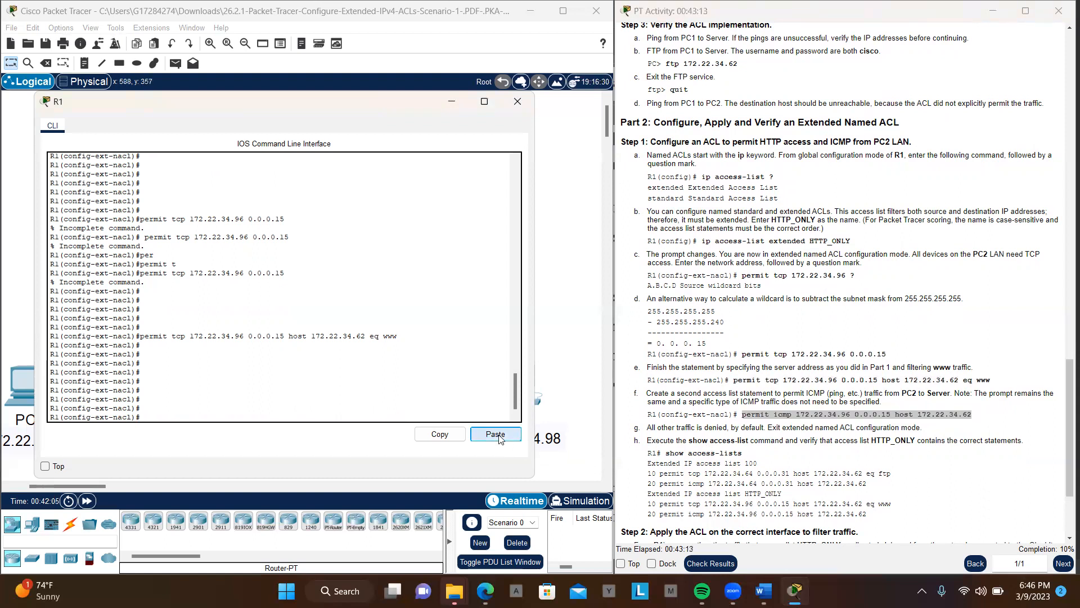
{"action": "key", "text": "Return"}
{"action": "key", "text": "Return"}
{"action": "key", "text": "Return"}
{"action": "key", "text": "Return"}
{"action": "key", "text": "Return"}
{"action": "key", "text": "Return"}
{"action": "key", "text": "Return"}
{"action": "key", "text": "Return"}
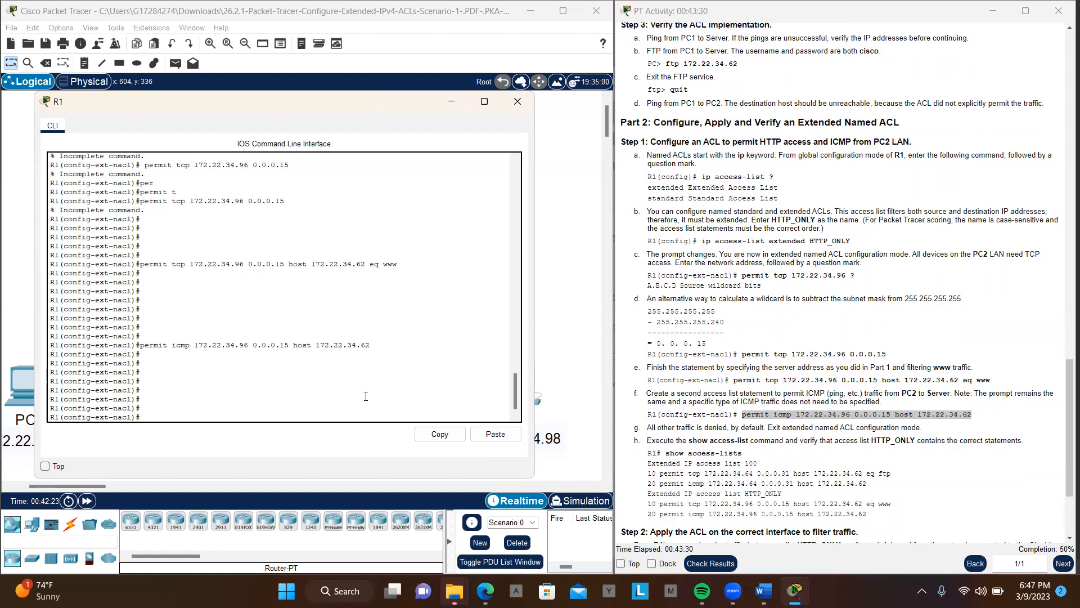
Leave R1's named ACL configuration mode with end to return to privileged EXEC mode, adding blank lines at the prompt.
{"action": "type", "text": "nd"}
{"action": "key", "text": "Return"}
{"action": "key", "text": "Return"}
{"action": "key", "text": "Return"}
{"action": "key", "text": "Return"}
{"action": "key", "text": "Return"}
{"action": "key", "text": "Return"}
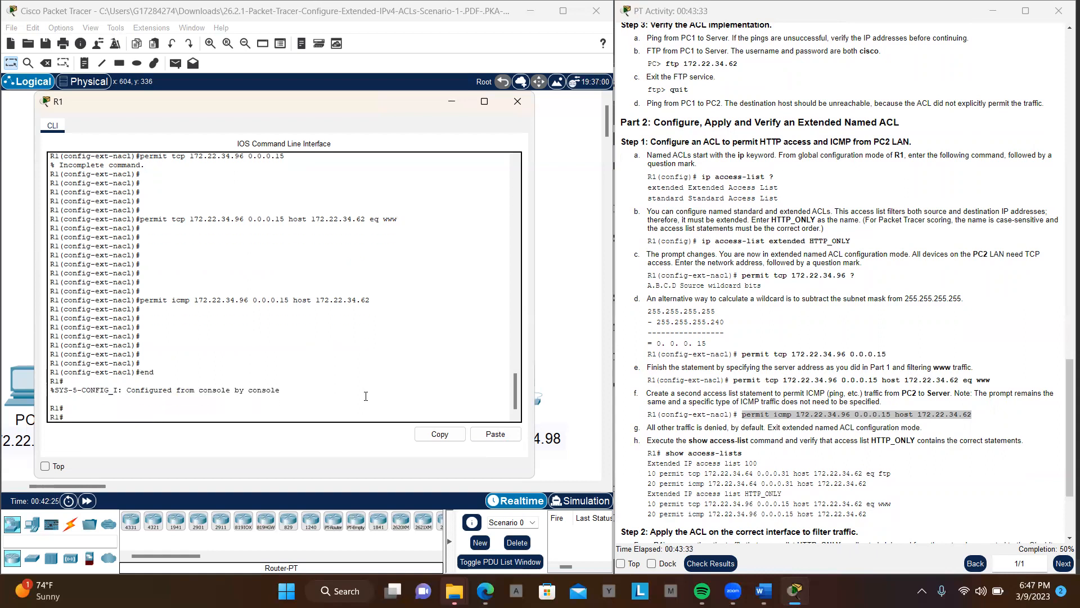
{"action": "key", "text": "Return"}
{"action": "key", "text": "Return"}
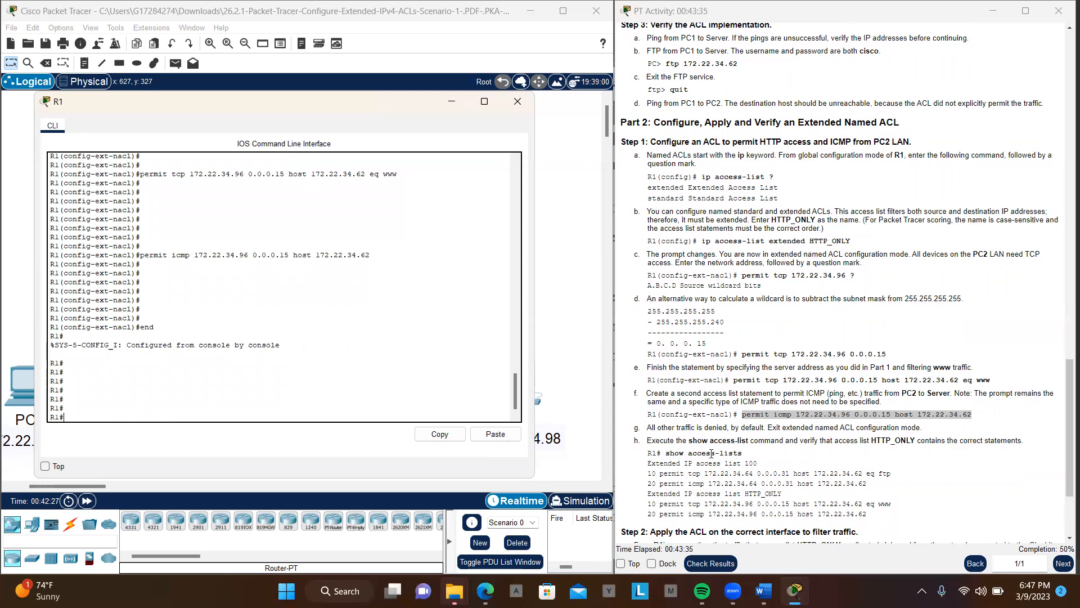
Copy show access-lists from Step 1h and run it on R1 to check the HTTP_ONLY statements.
{"action": "left_click_drag", "start_coordinate": [664, 454], "coordinate": [747, 455]}
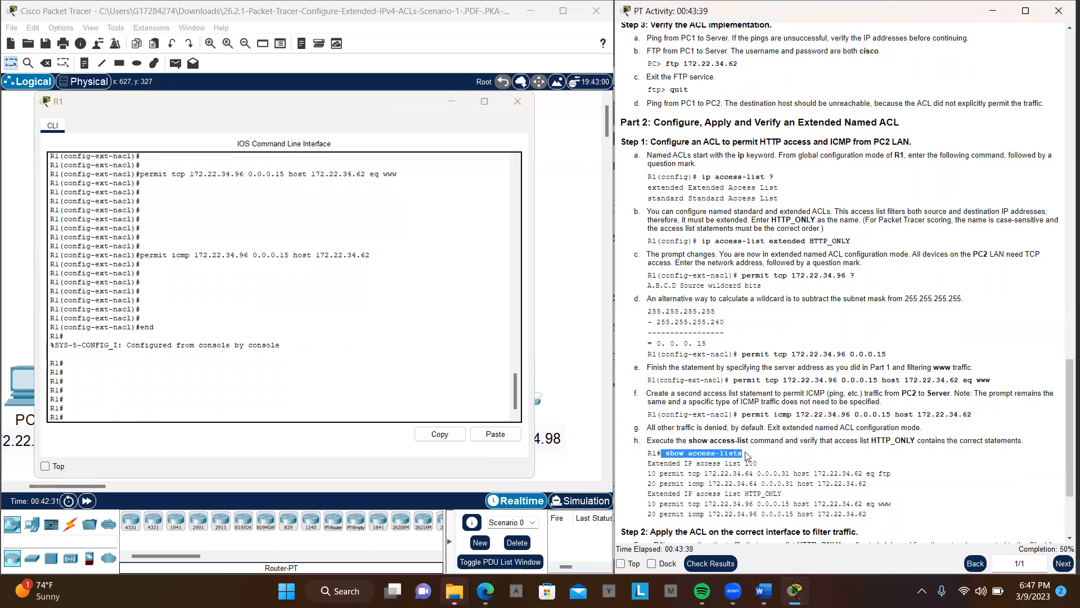
{"action": "left_click", "coordinate": [495, 434]}
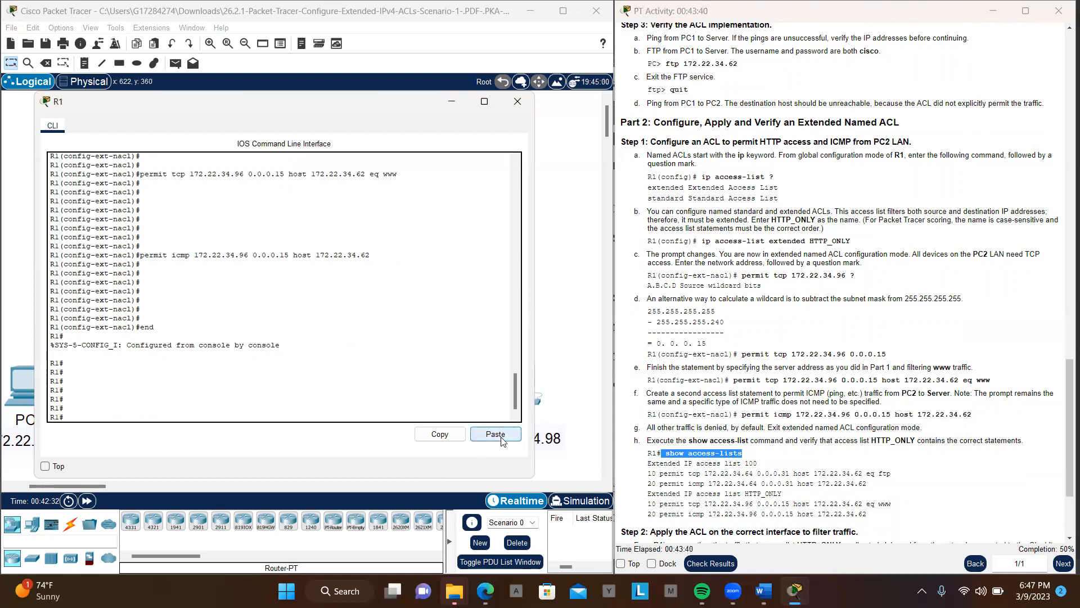
{"action": "key", "text": "Return"}
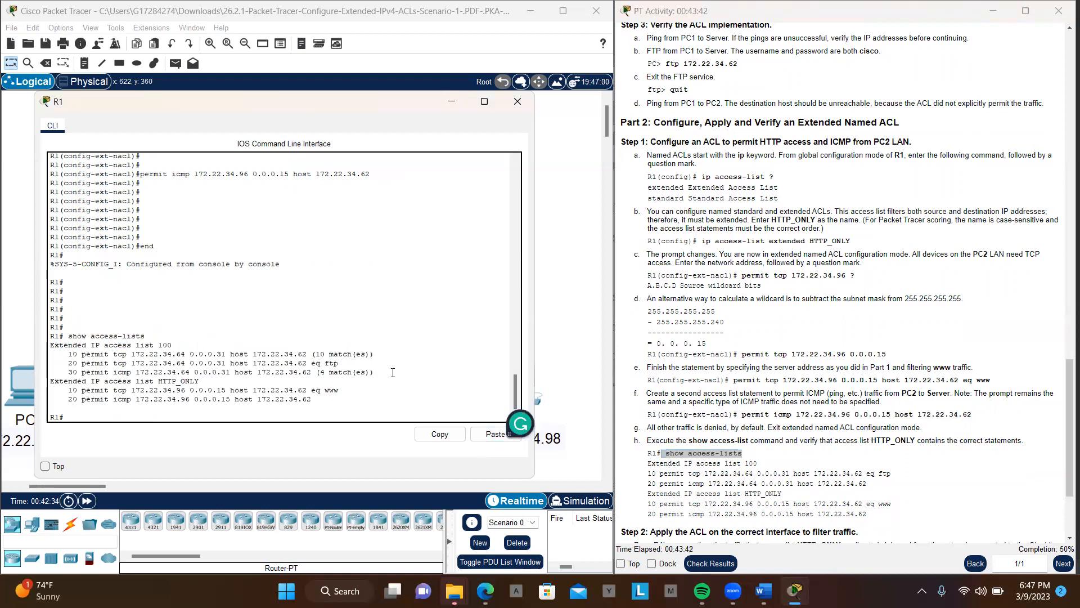
Compare R1's access list statements with the expected output in Step 1h and read Step 2 on applying the ACL.
{"action": "scroll", "coordinate": [748, 436], "scroll_direction": "down", "scroll_amount": 1}
{"action": "scroll", "coordinate": [748, 436], "scroll_direction": "down", "scroll_amount": 2}
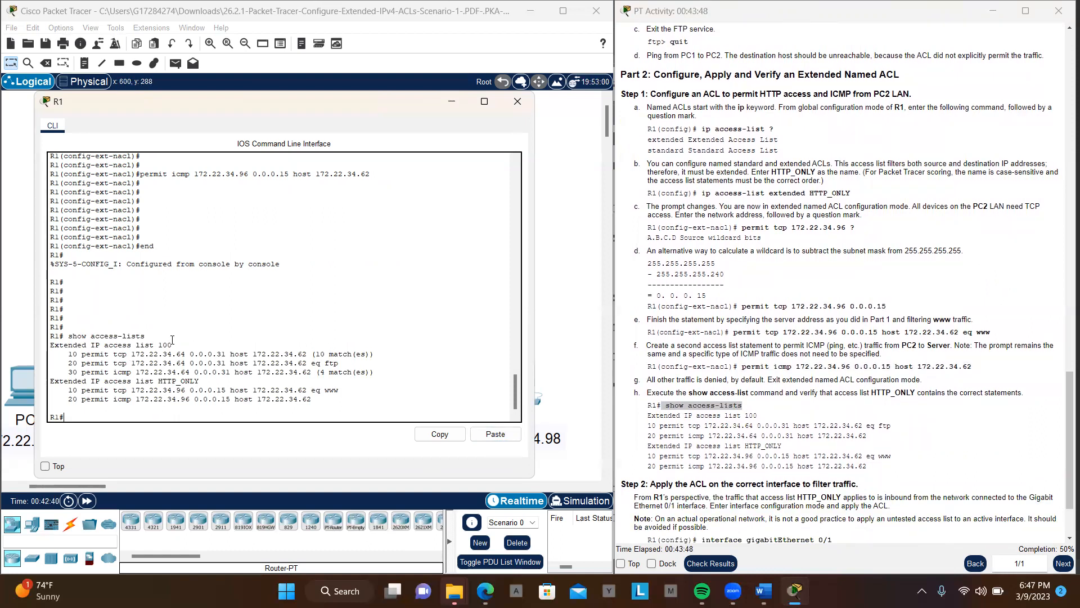
{"action": "left_click_drag", "start_coordinate": [173, 345], "coordinate": [49, 345]}
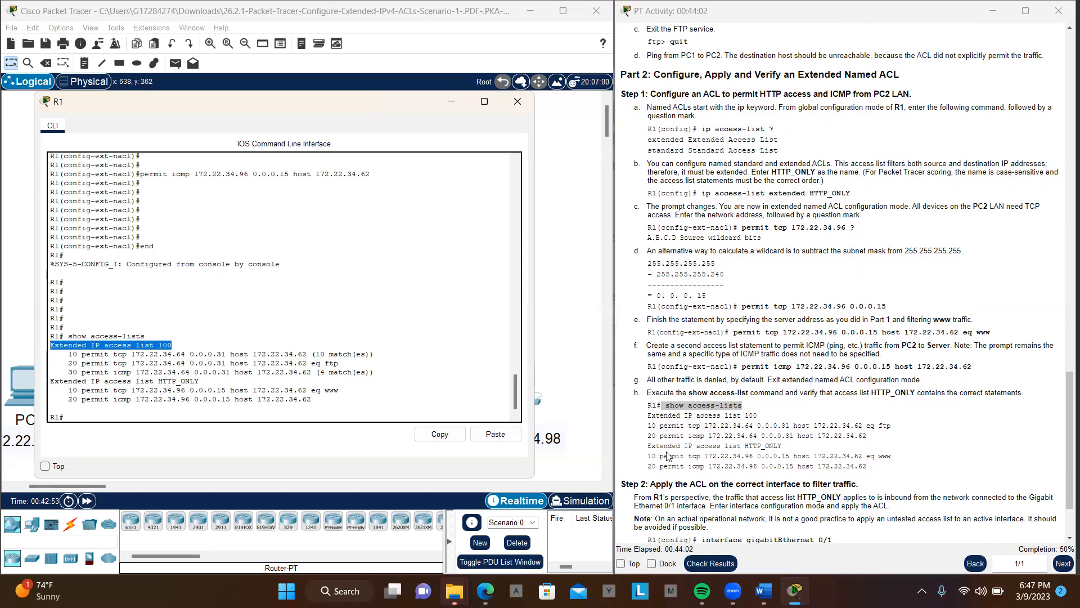
{"action": "scroll", "coordinate": [732, 454], "scroll_direction": "down", "scroll_amount": 1}
{"action": "scroll", "coordinate": [733, 455], "scroll_direction": "down", "scroll_amount": 1}
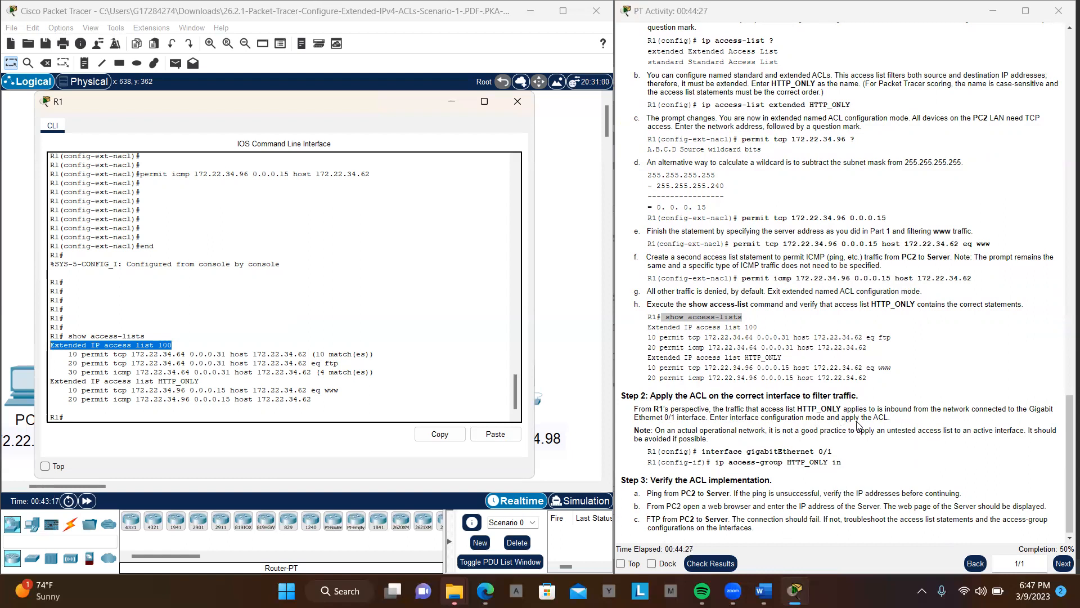
{"action": "scroll", "coordinate": [373, 409], "scroll_direction": "down", "scroll_amount": 1}
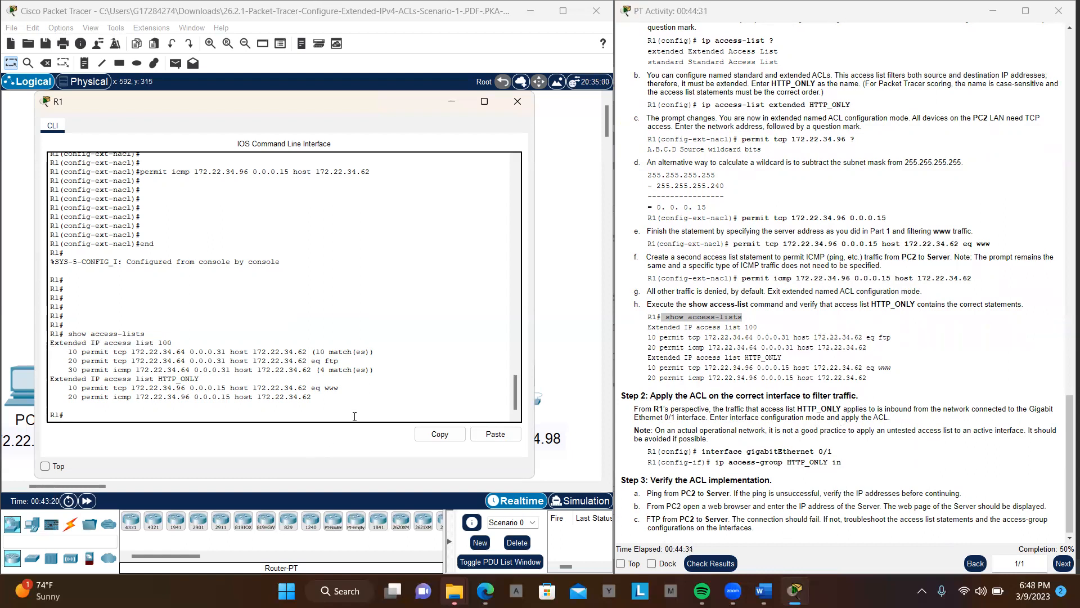
Enter global configuration mode on R1 with conf t, adding blank lines before and after the command.
{"action": "key", "text": "Return"}
{"action": "key", "text": "Return"}
{"action": "key", "text": "Return"}
{"action": "key", "text": "Return"}
{"action": "type", "text": "conf t"}
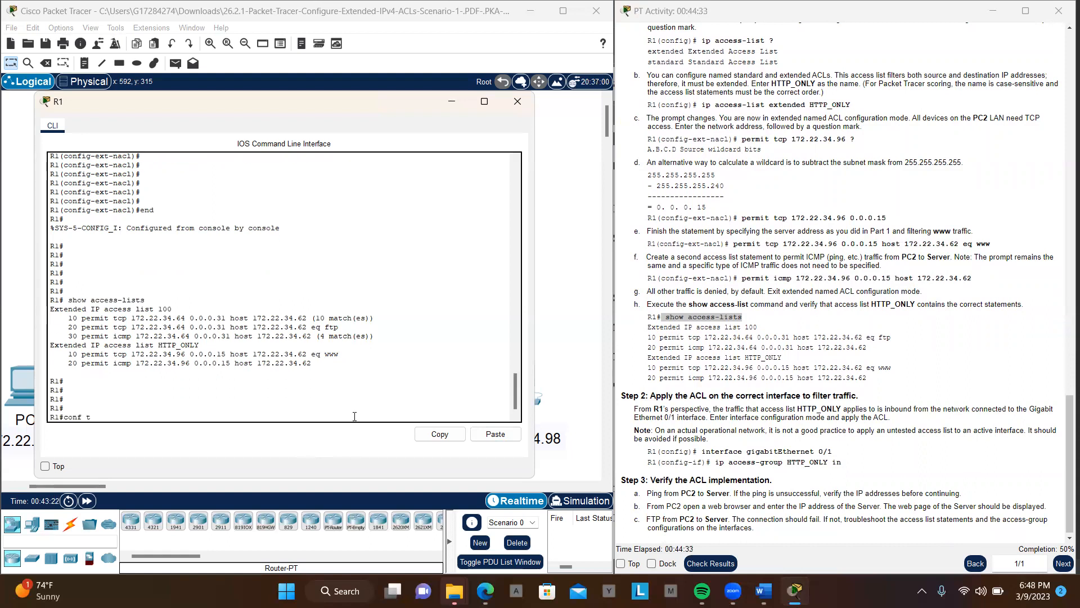
{"action": "key", "text": "Return"}
{"action": "key", "text": "Return"}
{"action": "key", "text": "Return"}
{"action": "key", "text": "Return"}
{"action": "key", "text": "Return"}
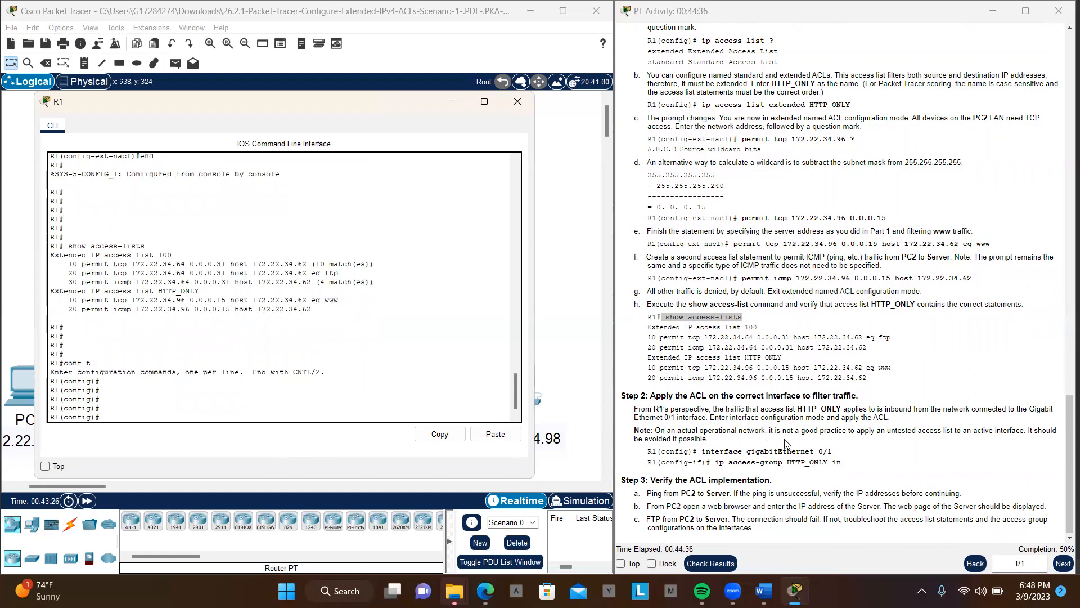
Copy interface gigabitEthernet 0/1 from Step 2 and run it on R1, followed by blank lines.
{"action": "left_click_drag", "start_coordinate": [702, 452], "coordinate": [837, 455]}
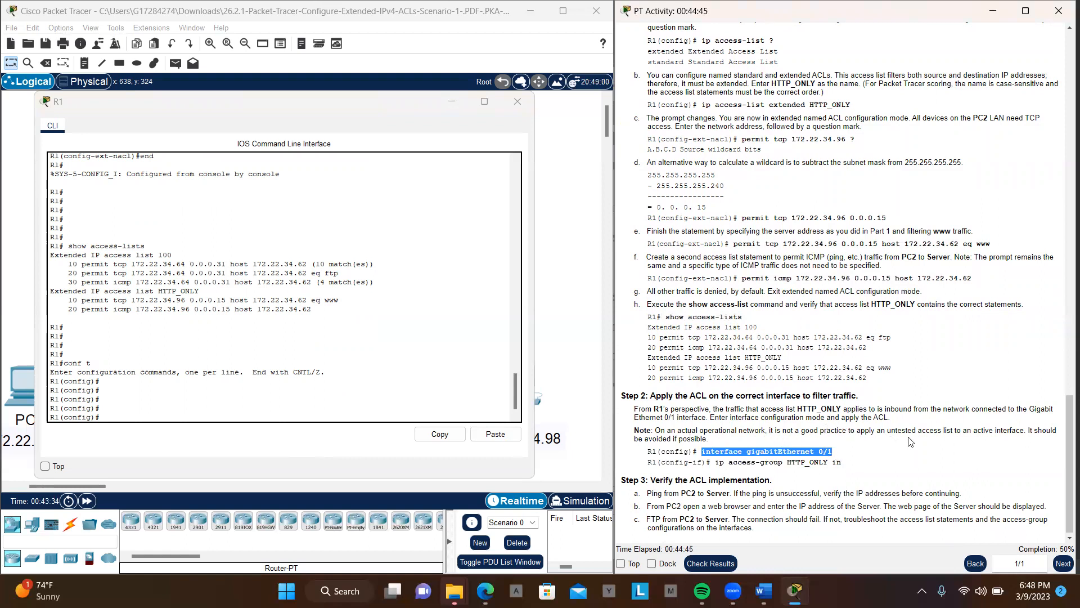
{"action": "left_click", "coordinate": [495, 440]}
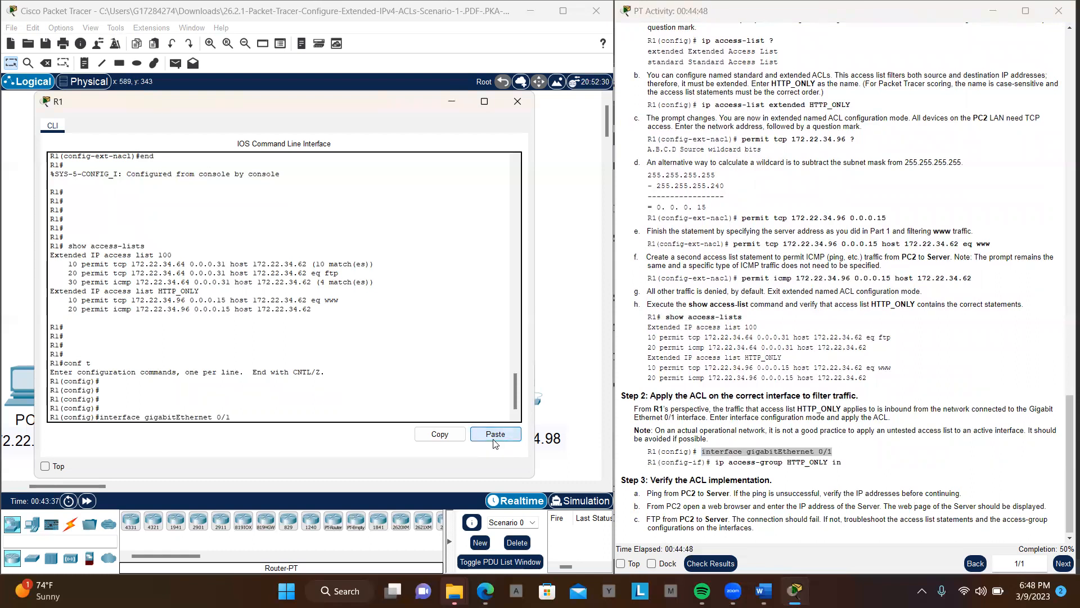
{"action": "key", "text": "Return"}
{"action": "key", "text": "Return"}
{"action": "key", "text": "Return"}
{"action": "key", "text": "Return"}
{"action": "key", "text": "Return"}
{"action": "key", "text": "Return"}
{"action": "key", "text": "Return"}
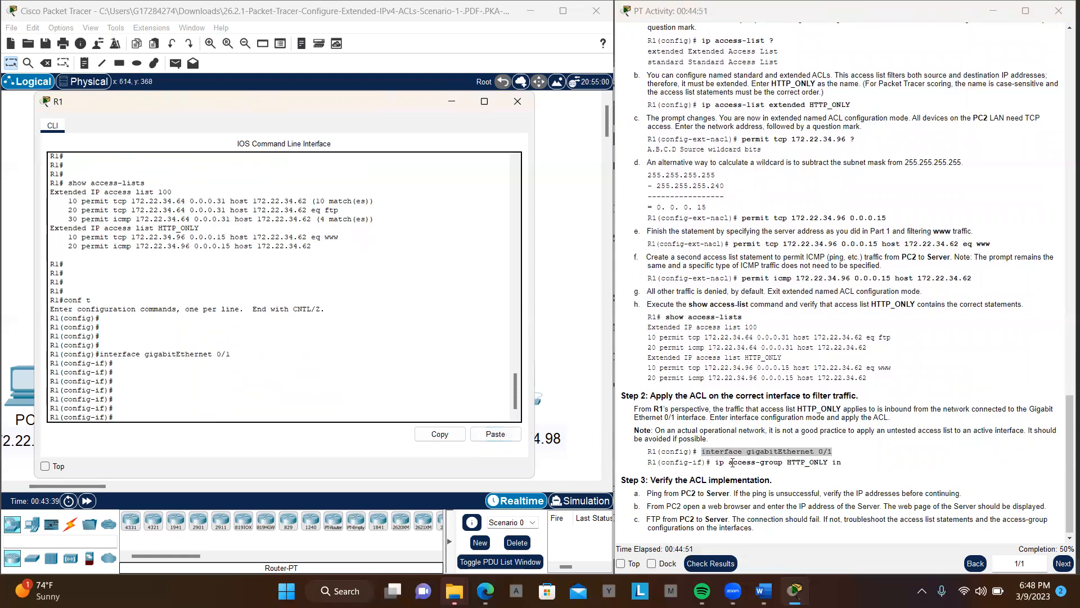
Copy ip access-group HTTP_ONLY in from Step 2 and apply it on R1's gigabitEthernet 0/1 interface, followed by blank lines.
{"action": "left_click_drag", "start_coordinate": [713, 465], "coordinate": [850, 465]}
{"action": "key", "text": "ctrl+c"}
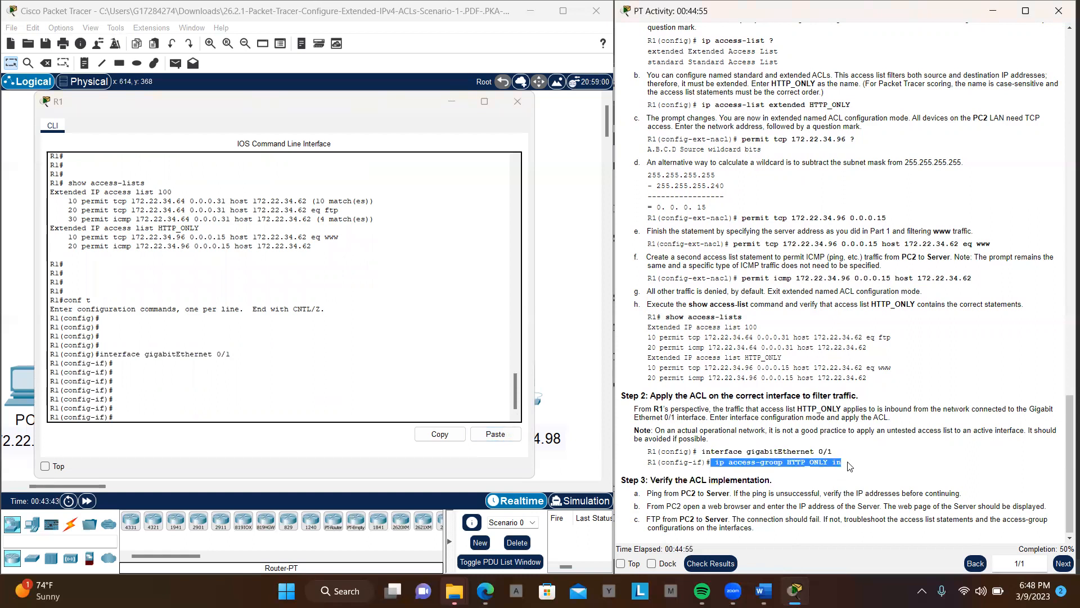
{"action": "left_click", "coordinate": [494, 436]}
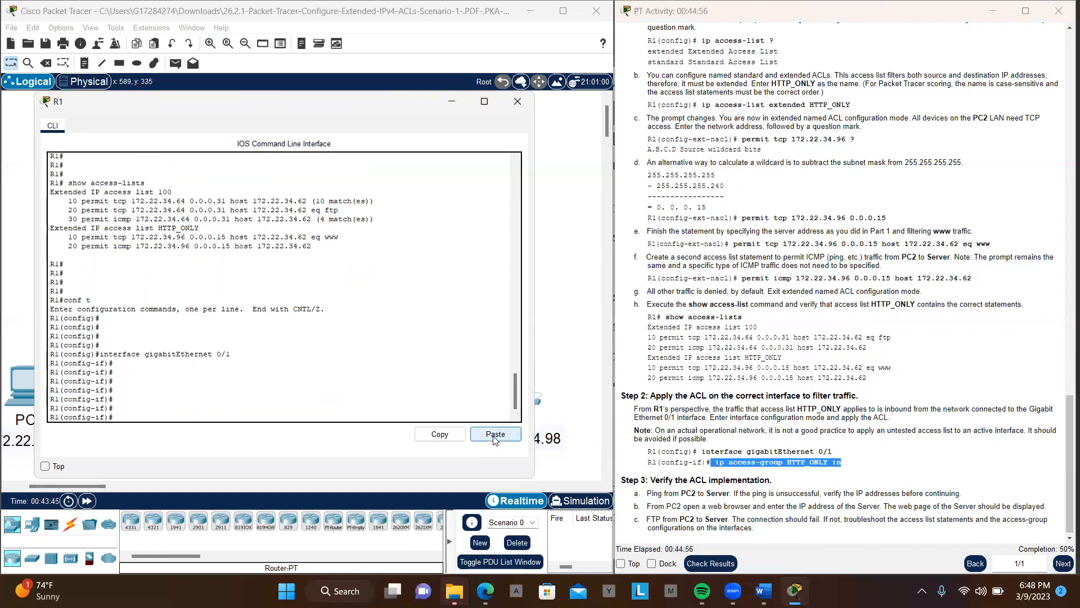
{"action": "left_click", "coordinate": [494, 436]}
{"action": "key", "text": "Return"}
{"action": "key", "text": "Return"}
{"action": "key", "text": "Return"}
{"action": "key", "text": "Return"}
{"action": "key", "text": "Return"}
{"action": "key", "text": "Return"}
{"action": "key", "text": "Return"}
{"action": "key", "text": "Return"}
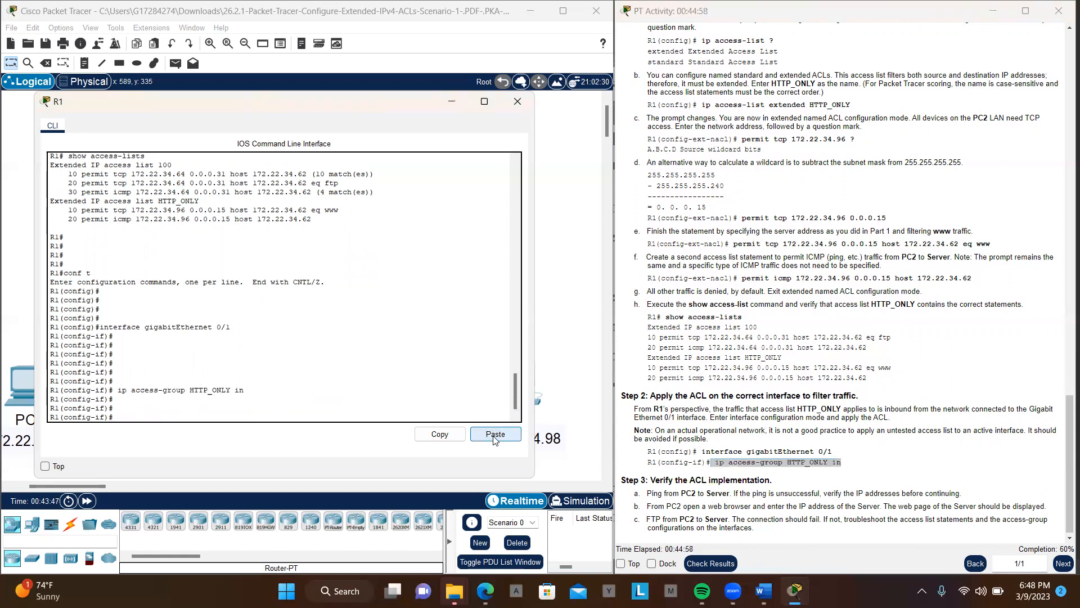
Close R1's CLI and open PC2's Command Prompt, adding blank lines at the prompt.
{"action": "scroll", "coordinate": [675, 450], "scroll_direction": "down", "scroll_amount": 1}
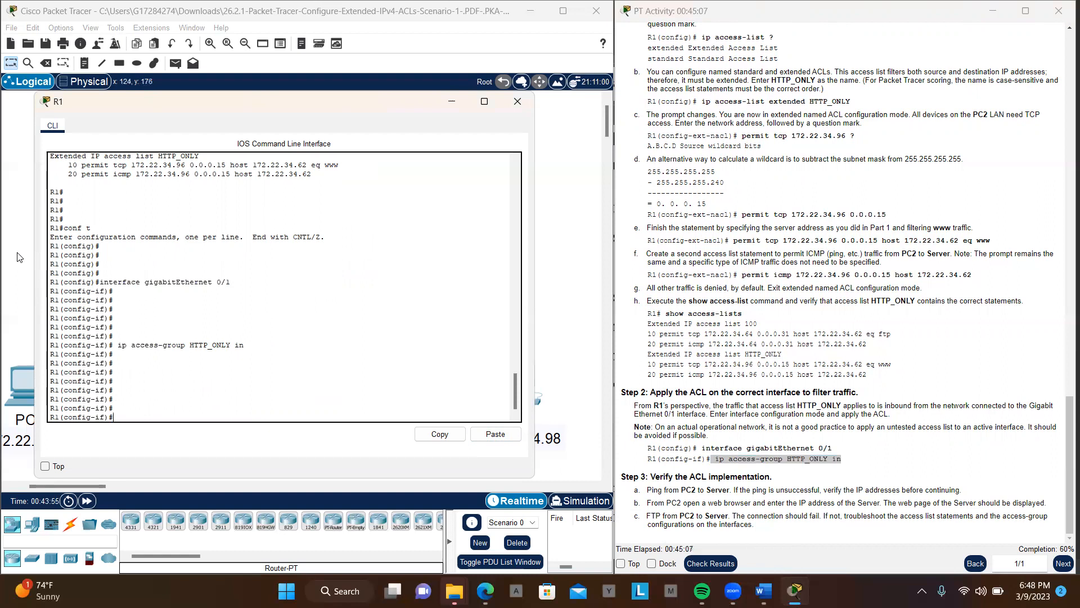
{"action": "left_click", "coordinate": [518, 102]}
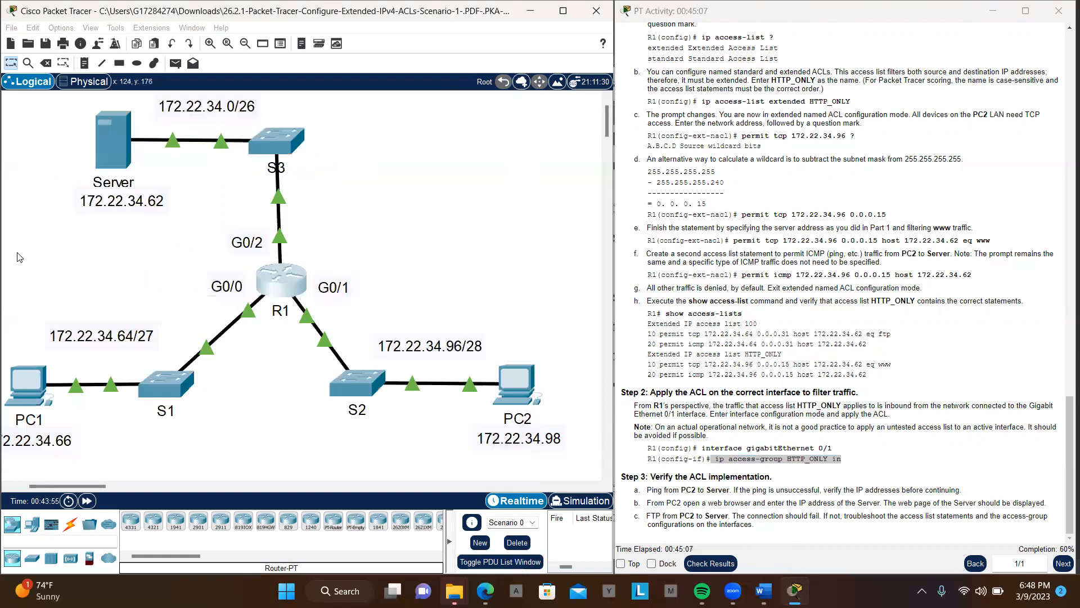
{"action": "left_click", "coordinate": [514, 381]}
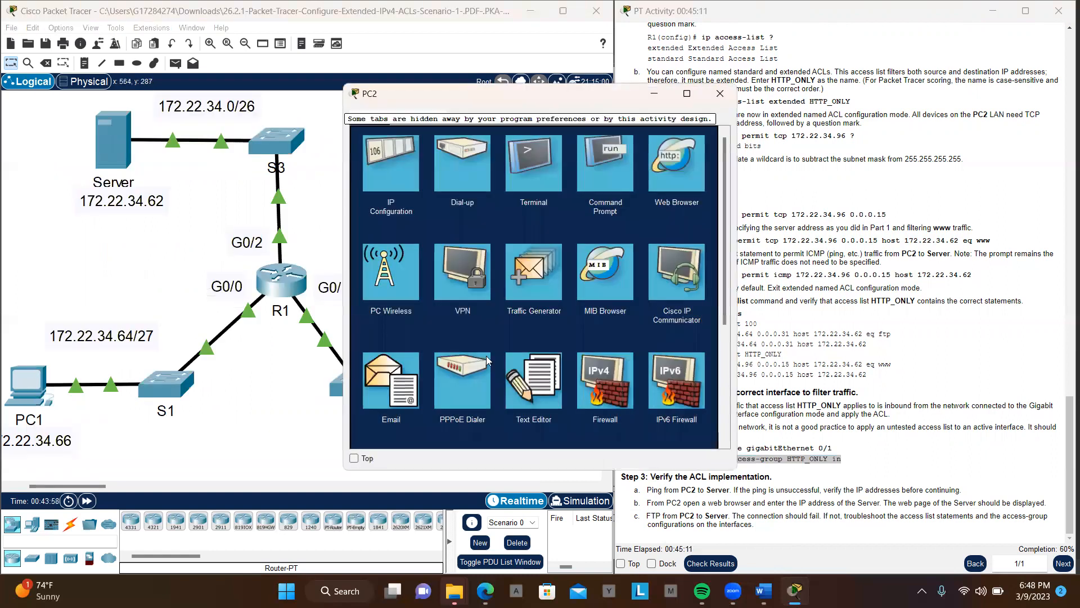
{"action": "left_click", "coordinate": [600, 173]}
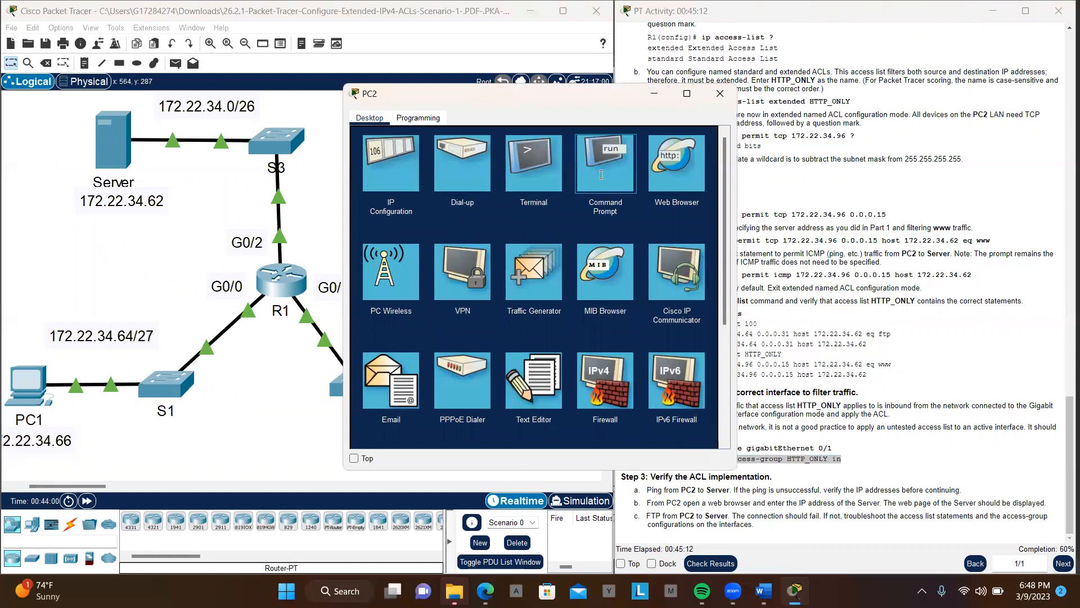
{"action": "key", "text": "Return"}
{"action": "key", "text": "Return"}
{"action": "key", "text": "Return"}
{"action": "key", "text": "Return"}
{"action": "key", "text": "Return"}
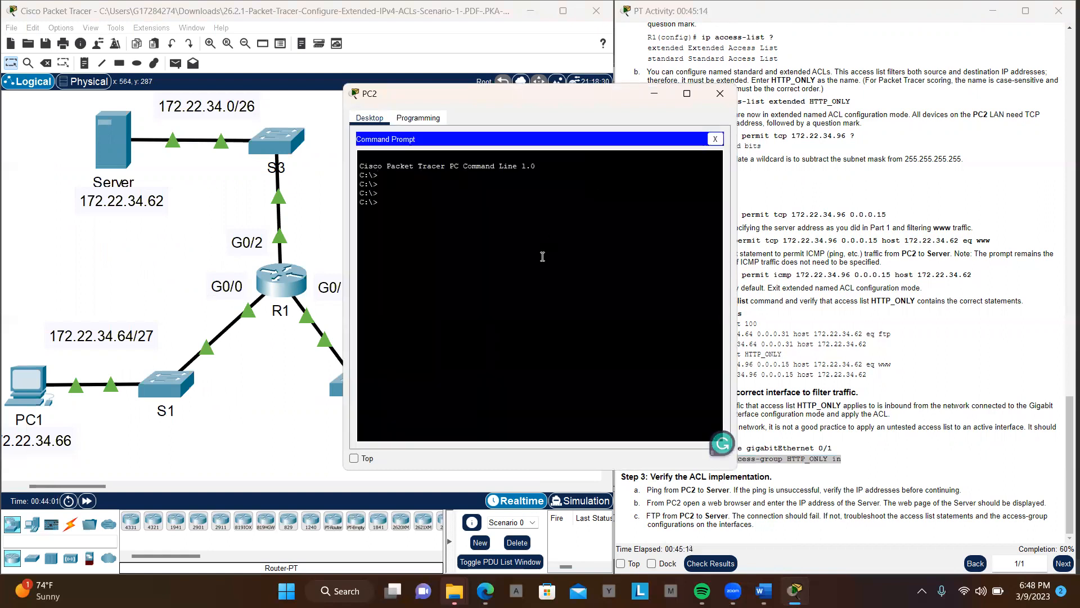
Ping Server at 172.22.34.62 from PC2, copying the address from the Addressing Table.
{"action": "type", "text": "ping"}
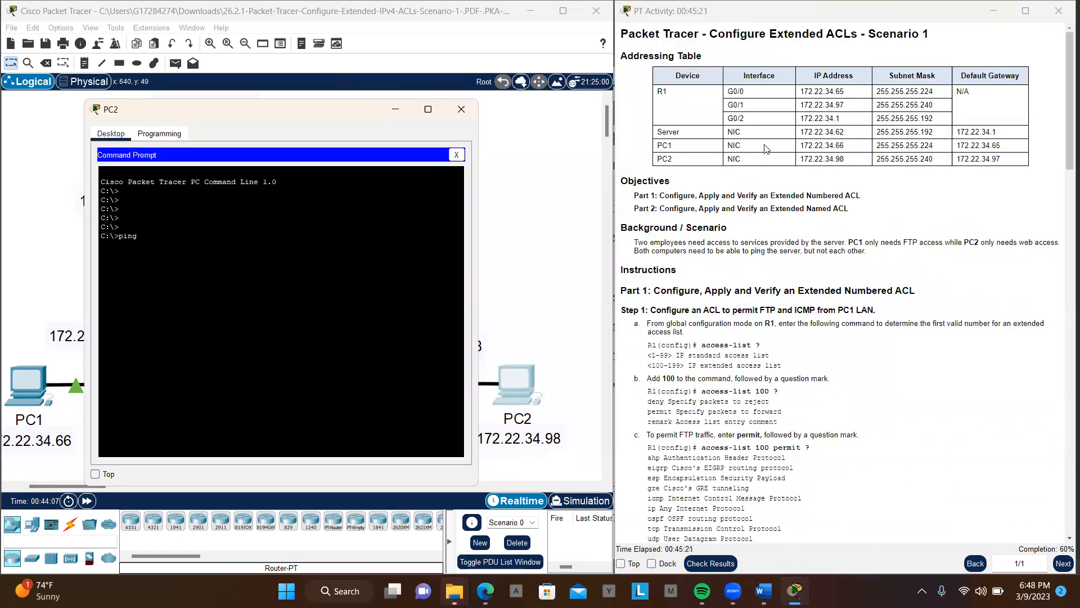
{"action": "left_click_drag", "start_coordinate": [802, 131], "coordinate": [845, 137]}
{"action": "key", "text": "ctrl+c"}
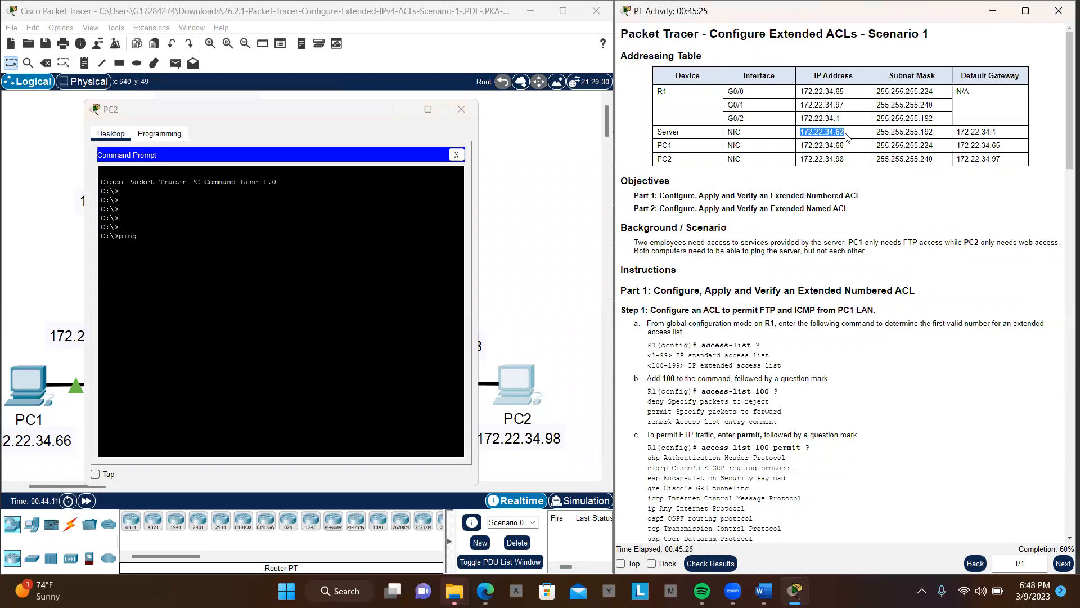
{"action": "left_click", "coordinate": [235, 231]}
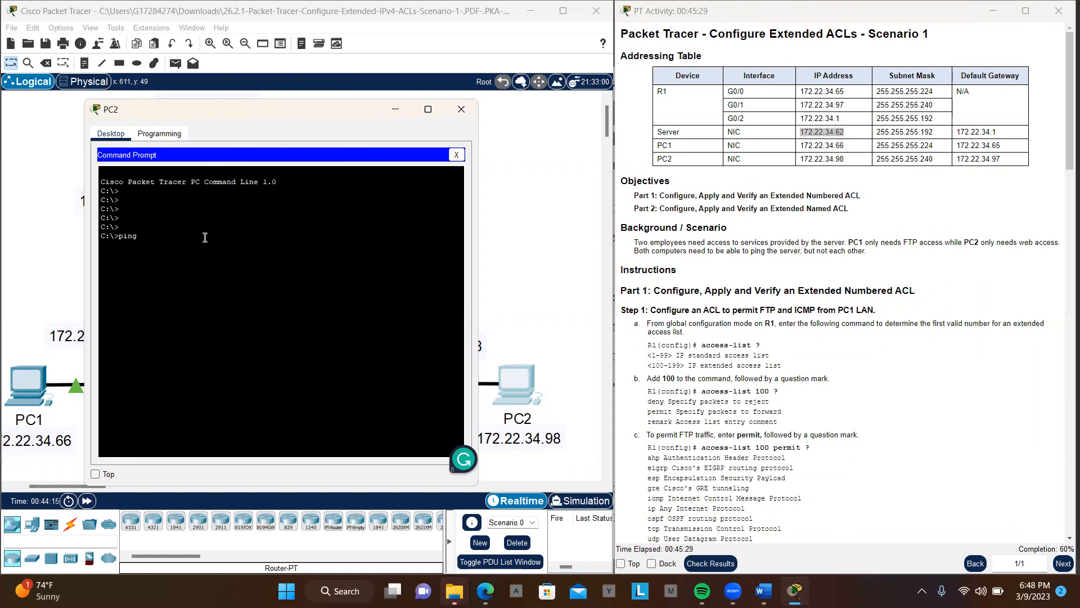
{"action": "type", "text": "ping"}
{"action": "right_click", "coordinate": [236, 237]}
{"action": "left_click", "coordinate": [238, 255]}
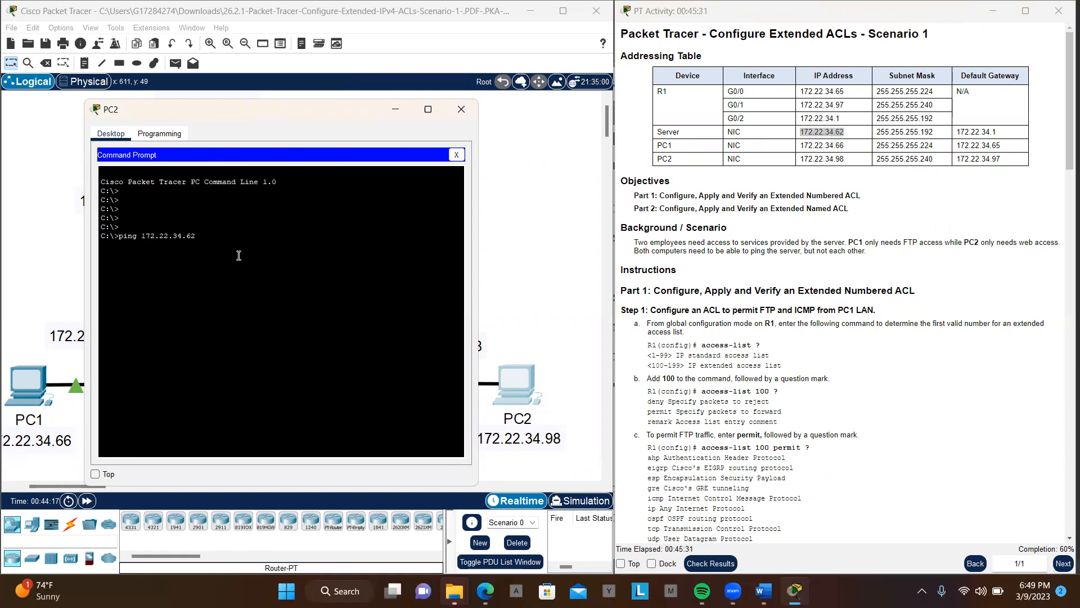
{"action": "key", "text": "Return"}
Return to the Part 2 verification instructions, close PC2's Command Prompt window and reopen PC2 with its Web Browser.
{"action": "left_click", "coordinate": [793, 367]}
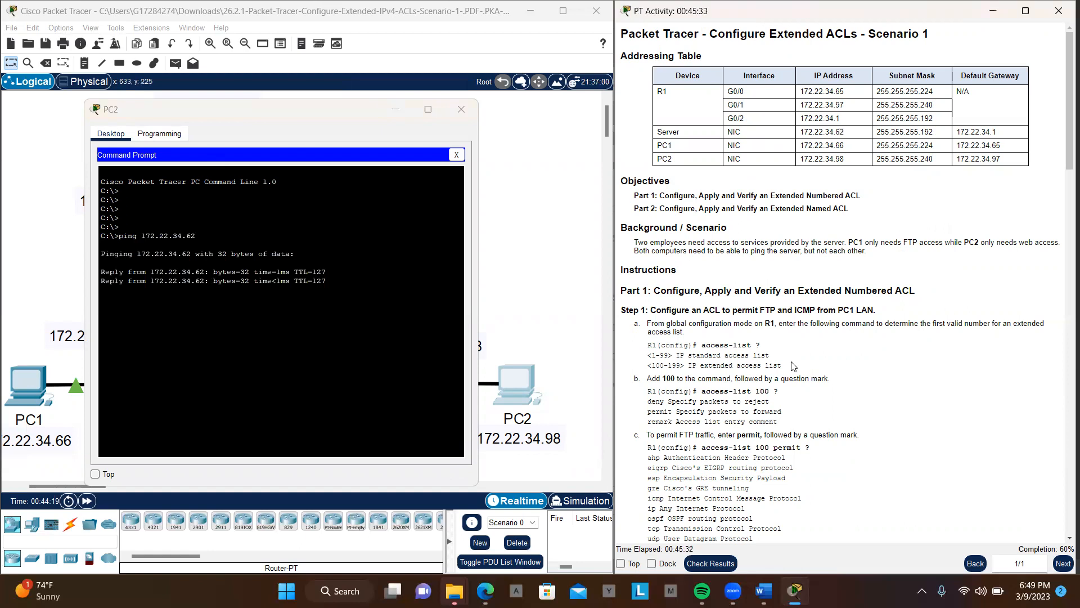
{"action": "scroll", "coordinate": [793, 366], "scroll_direction": "down", "scroll_amount": 10}
{"action": "scroll", "coordinate": [794, 366], "scroll_direction": "down", "scroll_amount": 7}
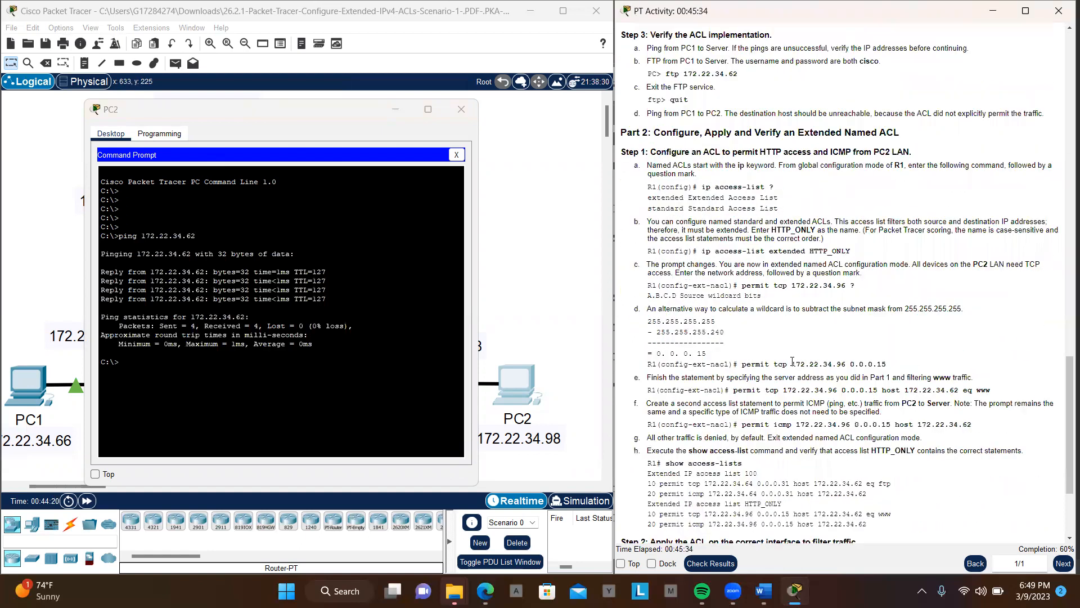
{"action": "scroll", "coordinate": [792, 360], "scroll_direction": "down", "scroll_amount": 3}
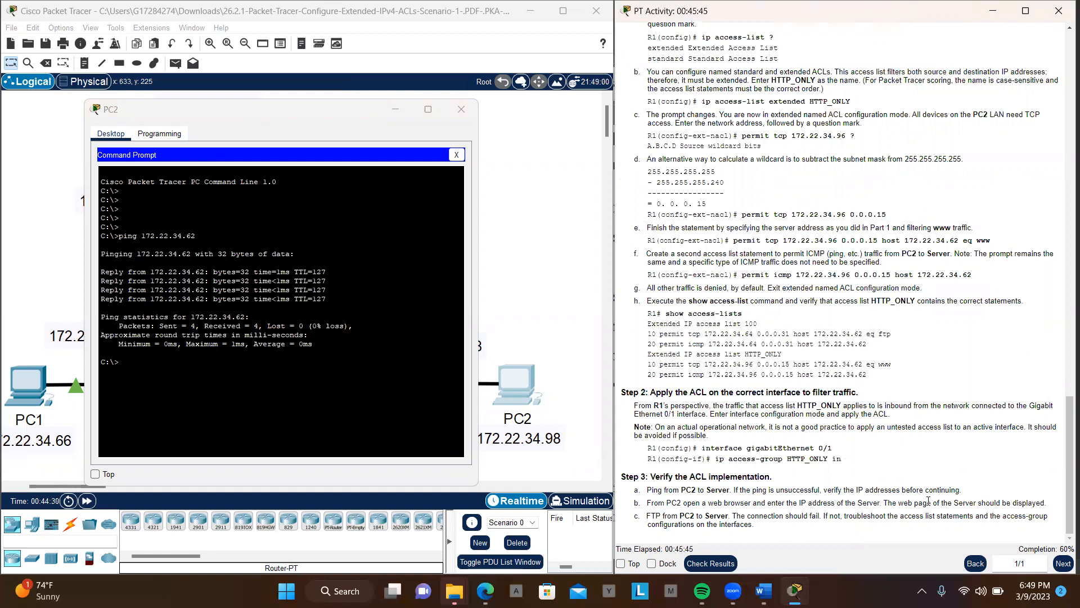
{"action": "left_click", "coordinate": [113, 134]}
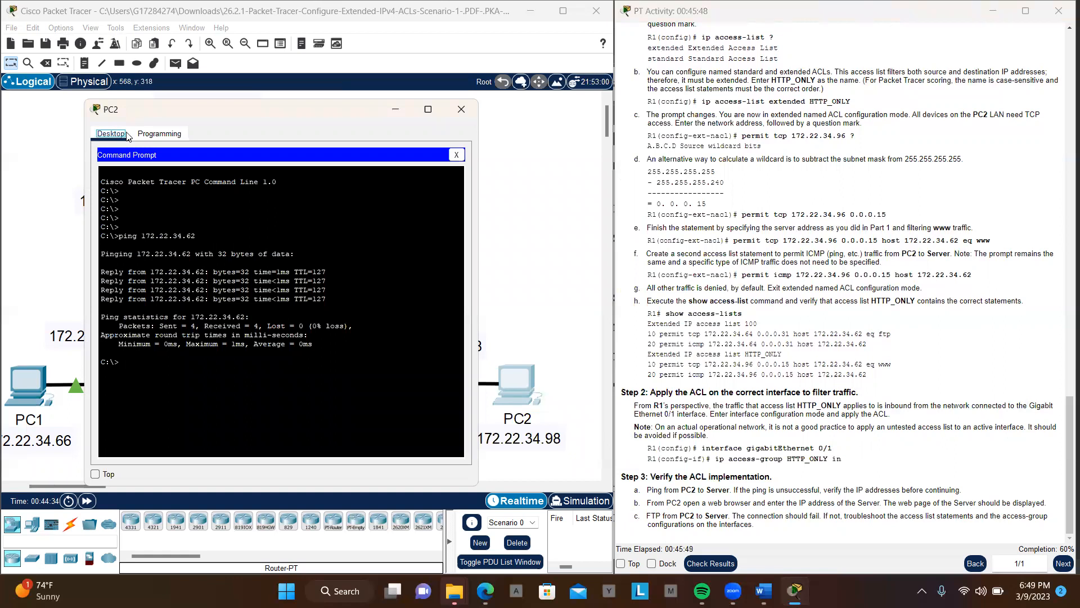
{"action": "left_click", "coordinate": [460, 110]}
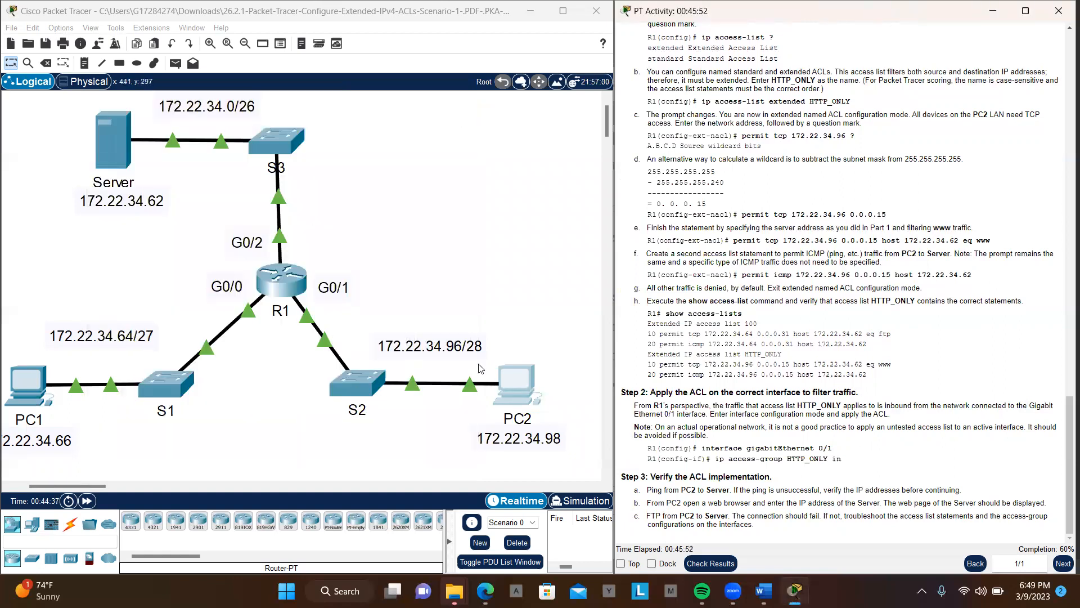
{"action": "left_click", "coordinate": [509, 384]}
{"action": "left_click", "coordinate": [508, 383]}
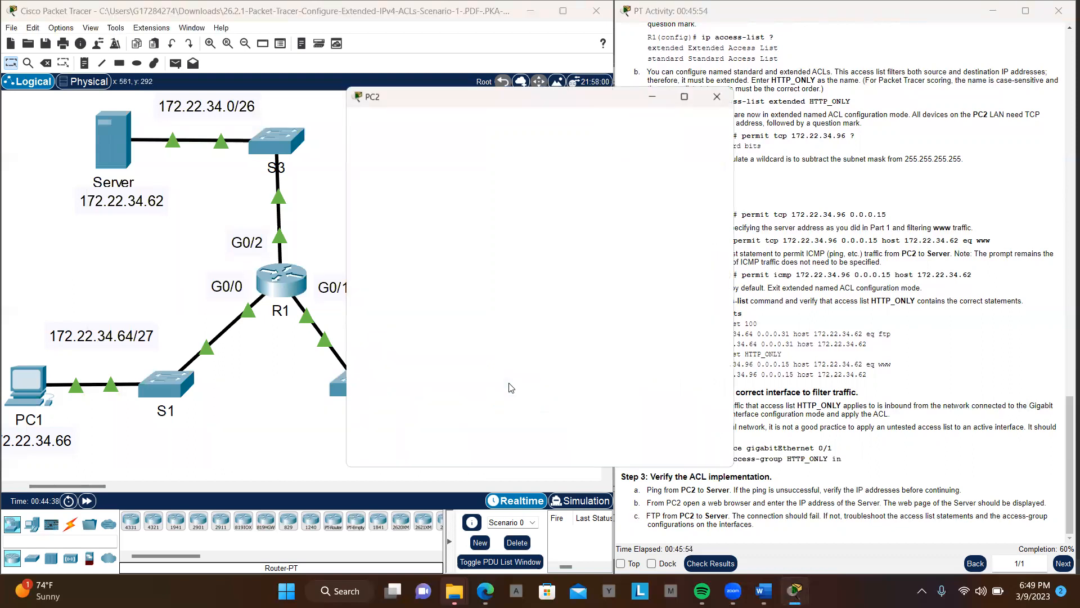
{"action": "left_click", "coordinate": [665, 168]}
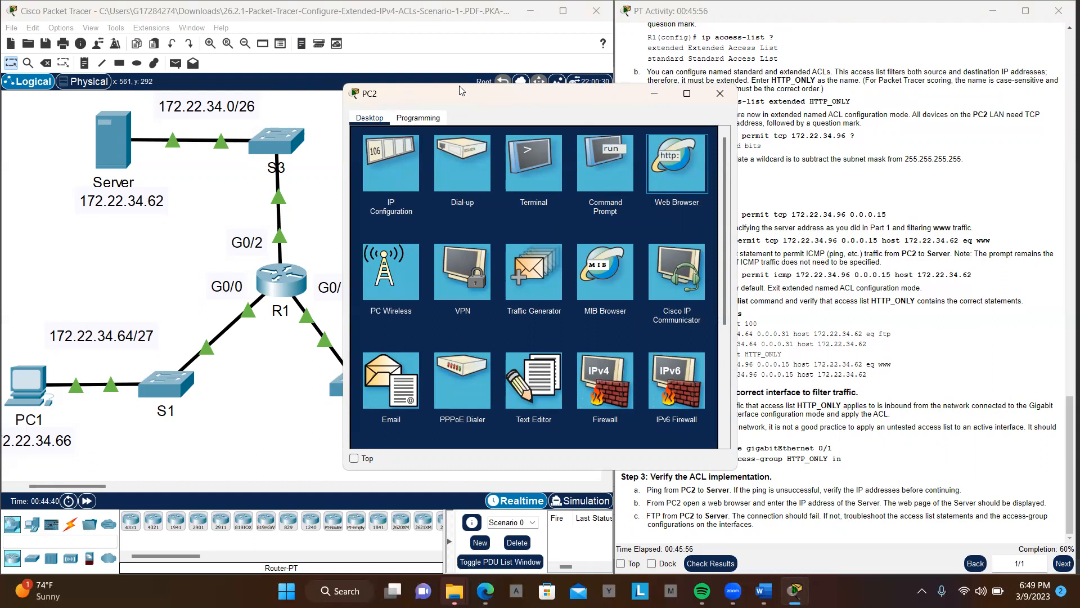
{"action": "left_click_drag", "start_coordinate": [538, 102], "coordinate": [459, 87]}
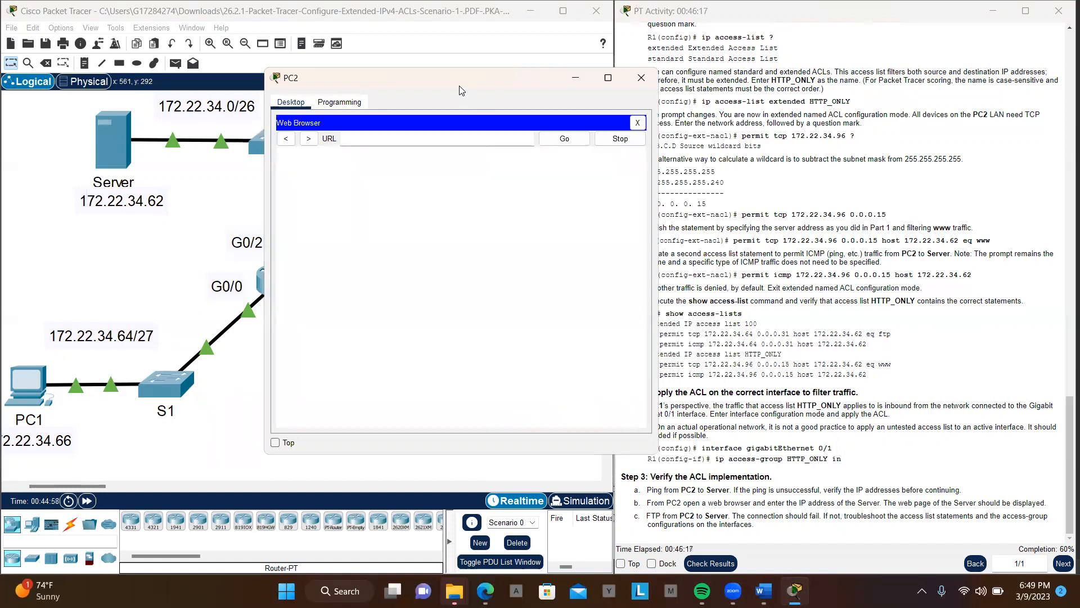
{"action": "right_click", "coordinate": [439, 134]}
{"action": "left_click", "coordinate": [482, 201]}
{"action": "left_click", "coordinate": [564, 138]}
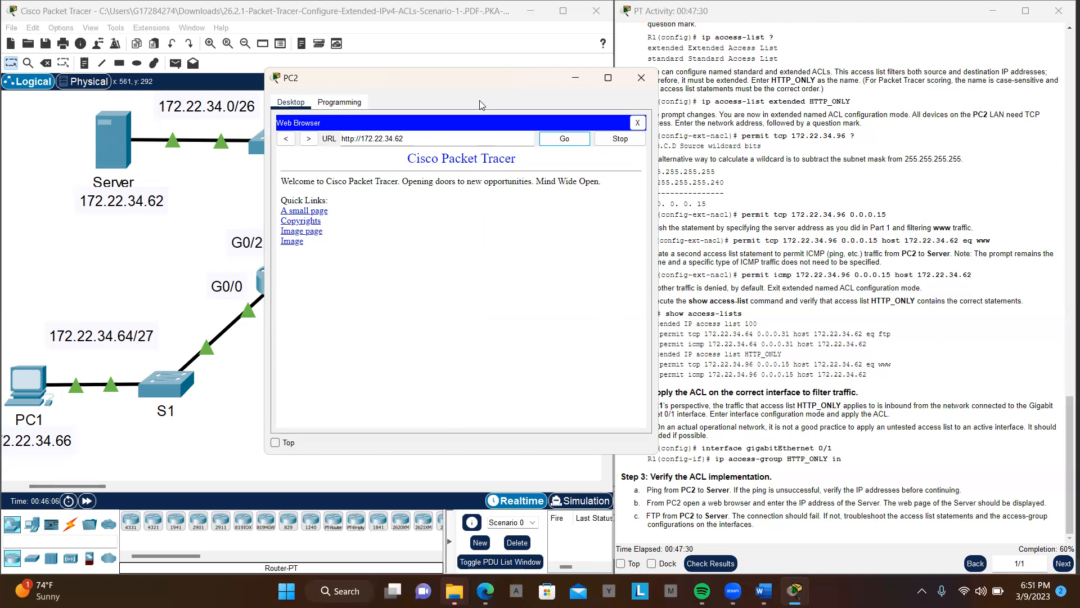
Check the FTP command in the Part 1 instructions, then replace PC2's Web Browser with its Command Prompt.
{"action": "left_click_drag", "start_coordinate": [423, 77], "coordinate": [187, 79]}
{"action": "scroll", "coordinate": [723, 197], "scroll_direction": "up", "scroll_amount": 4}
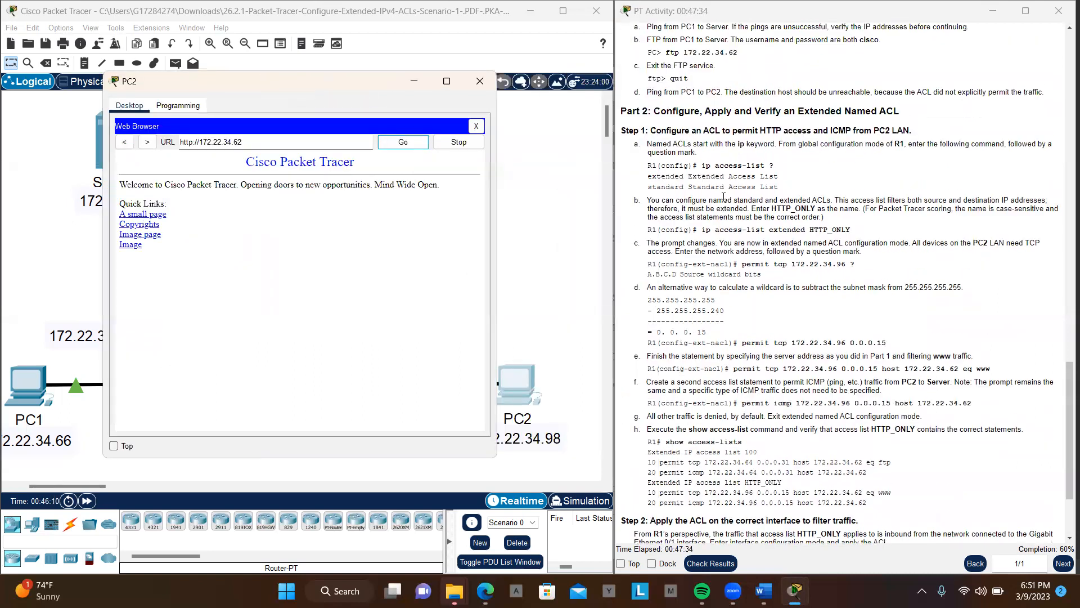
{"action": "scroll", "coordinate": [724, 197], "scroll_direction": "up", "scroll_amount": 1}
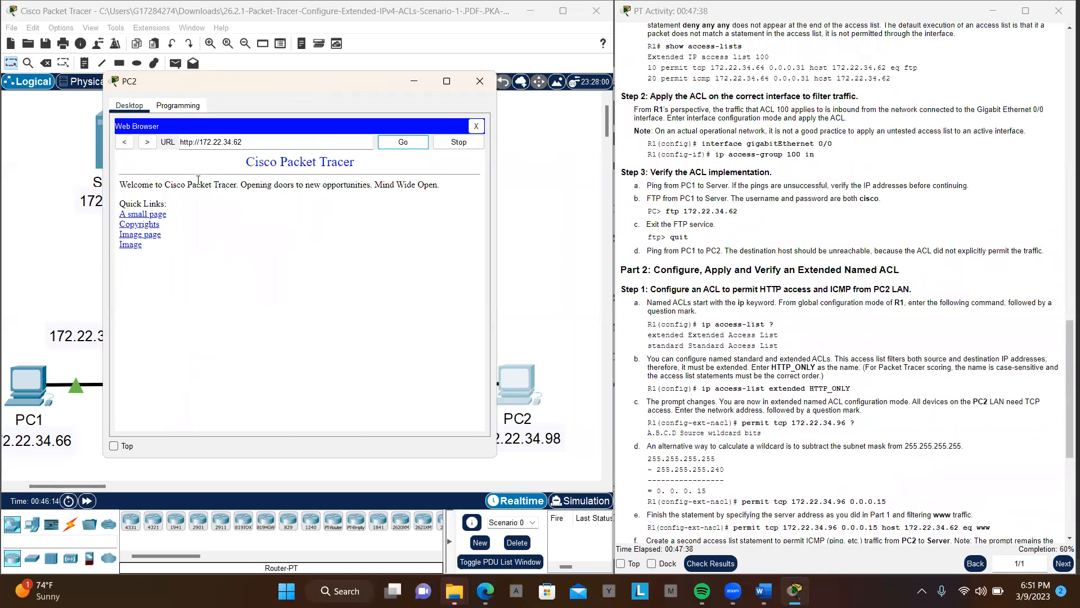
{"action": "left_click", "coordinate": [478, 82]}
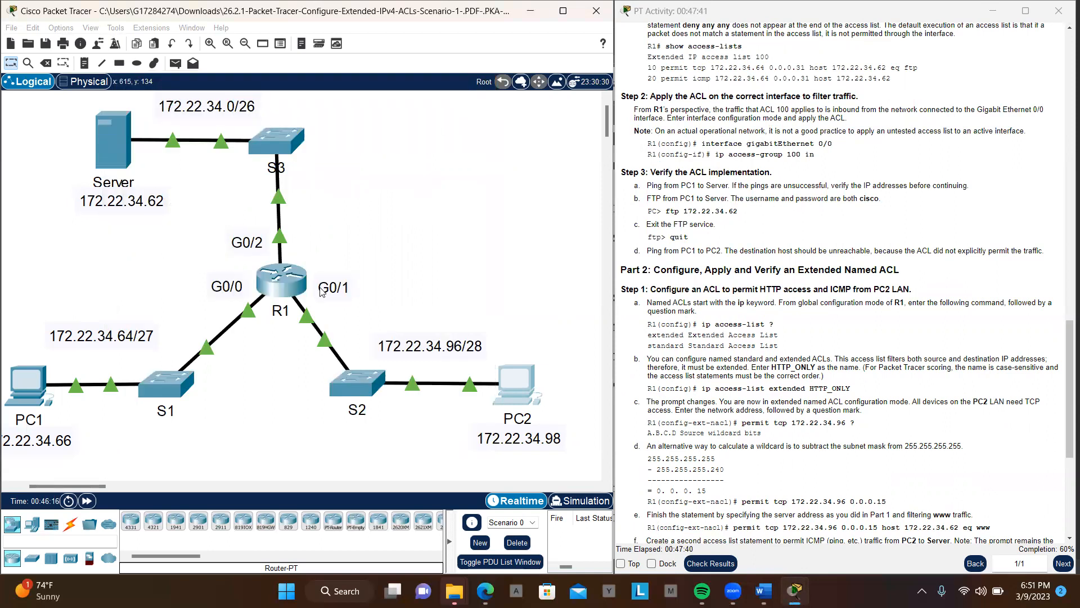
{"action": "left_click", "coordinate": [512, 378]}
{"action": "left_click", "coordinate": [540, 368]}
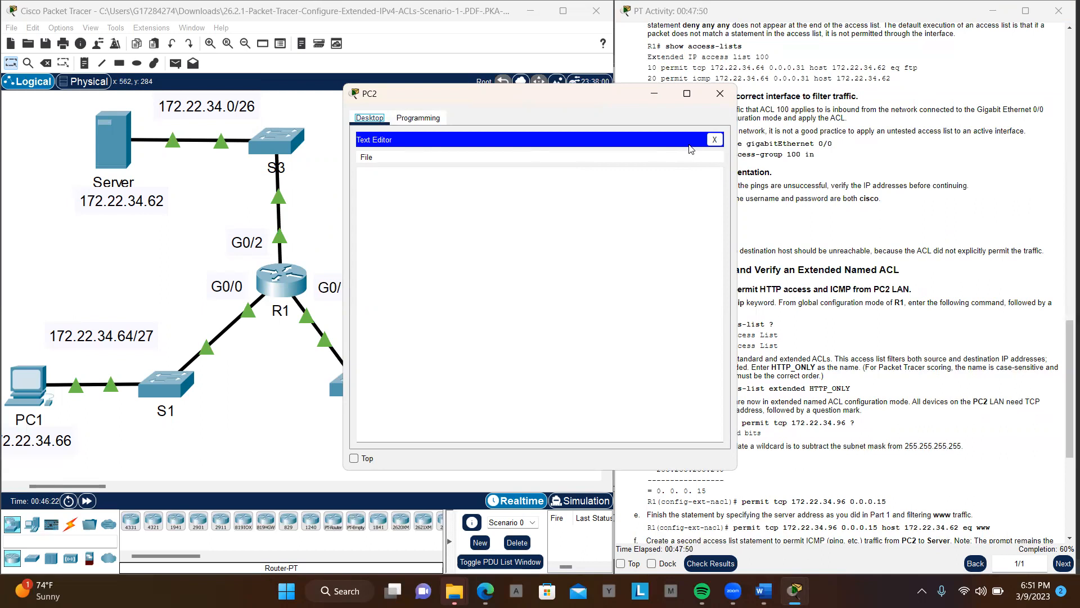
{"action": "left_click", "coordinate": [715, 140]}
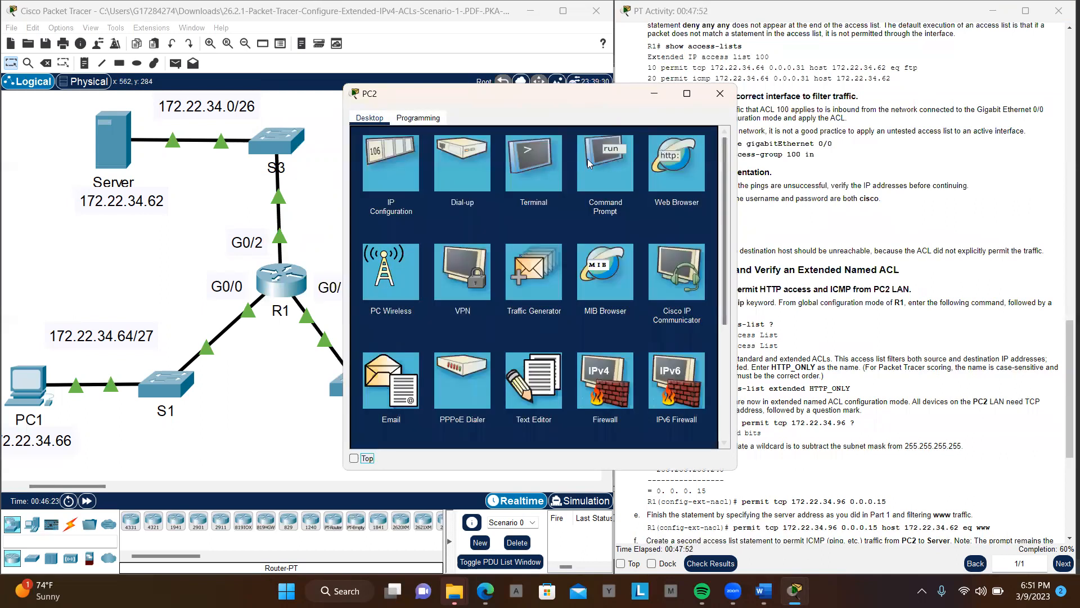
{"action": "left_click", "coordinate": [612, 164]}
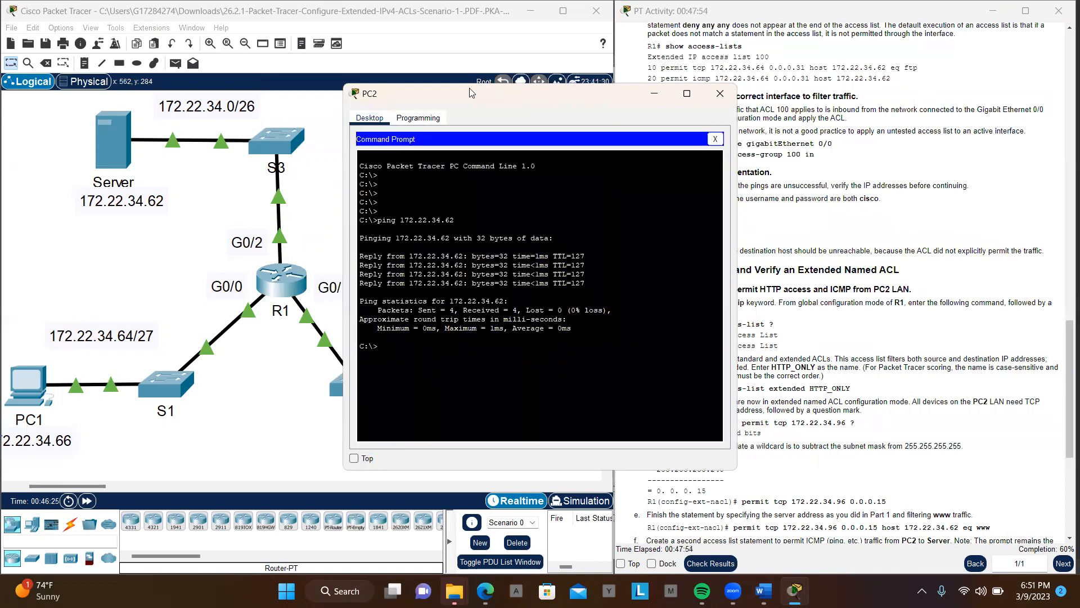
{"action": "left_click_drag", "start_coordinate": [432, 95], "coordinate": [170, 124]}
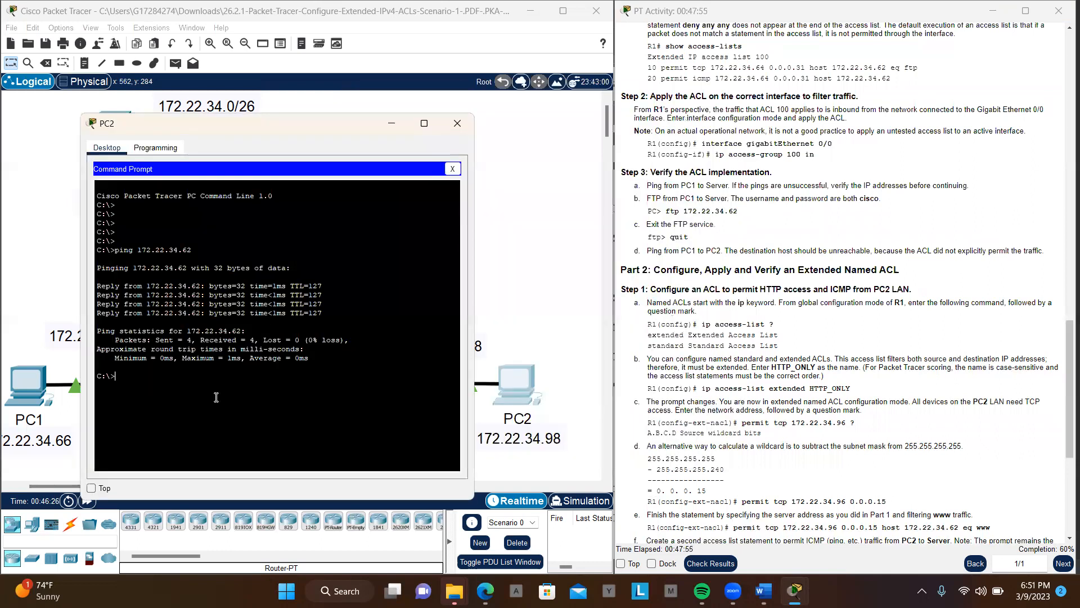
Run ftp 172.22.34.62 from PC2 to test FTP access to Server, check the result against Step 3c and close PC2.
{"action": "key", "text": "Return"}
{"action": "key", "text": "Return"}
{"action": "key", "text": "Return"}
{"action": "type", "text": "tf"}
{"action": "key", "text": "BackSpace"}
{"action": "key", "text": "BackSpace"}
{"action": "key", "text": "BackSpace"}
{"action": "type", "text": "ftp"}
{"action": "right_click", "coordinate": [307, 415]}
{"action": "left_click", "coordinate": [355, 440]}
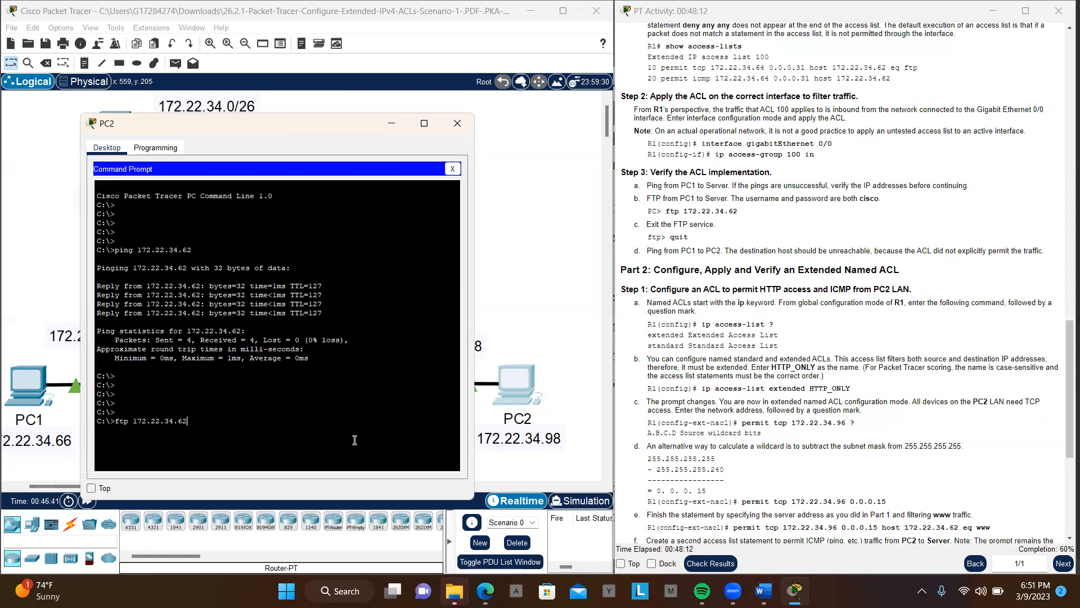
{"action": "key", "text": "Return"}
{"action": "scroll", "coordinate": [807, 446], "scroll_direction": "down", "scroll_amount": 5}
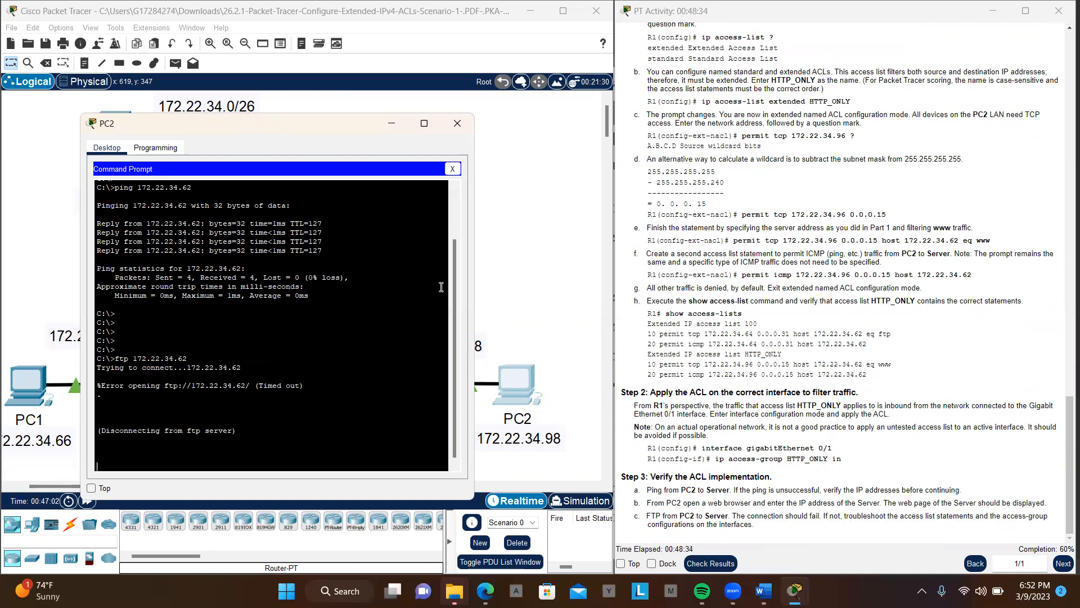
{"action": "left_click", "coordinate": [459, 130]}
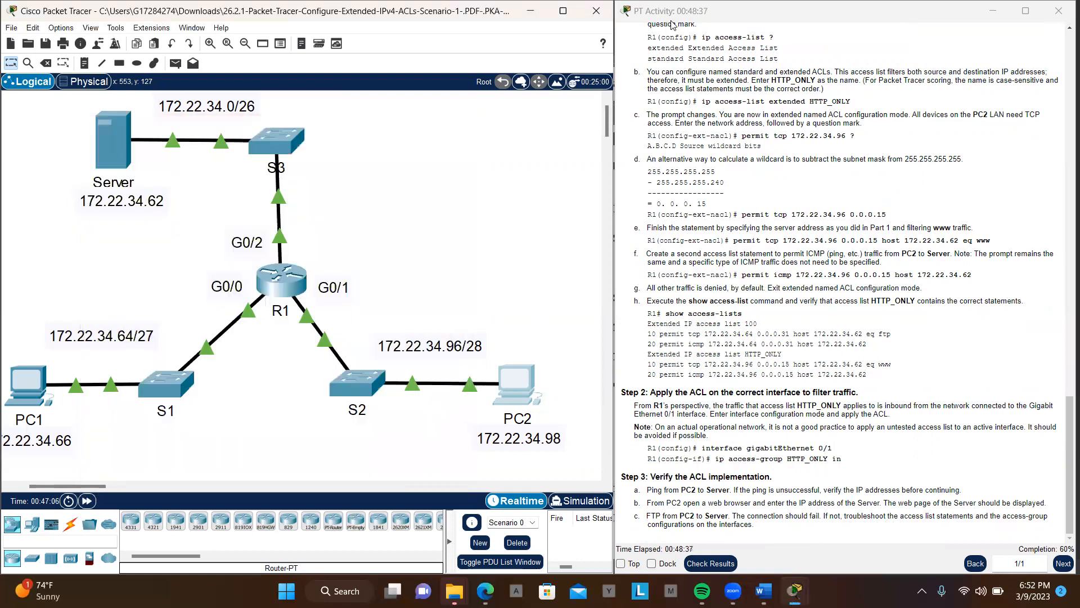